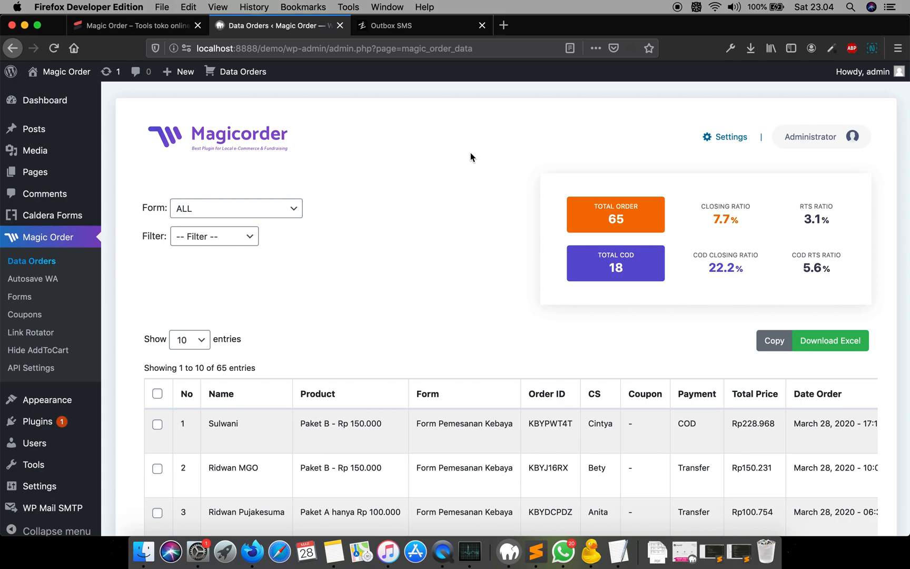
- Bold the words "LP", "Form" and "Thankyou Page" in item 19.1 of the Magic Order 3.0 note
{"action": "left_click", "coordinate": [335, 554]}
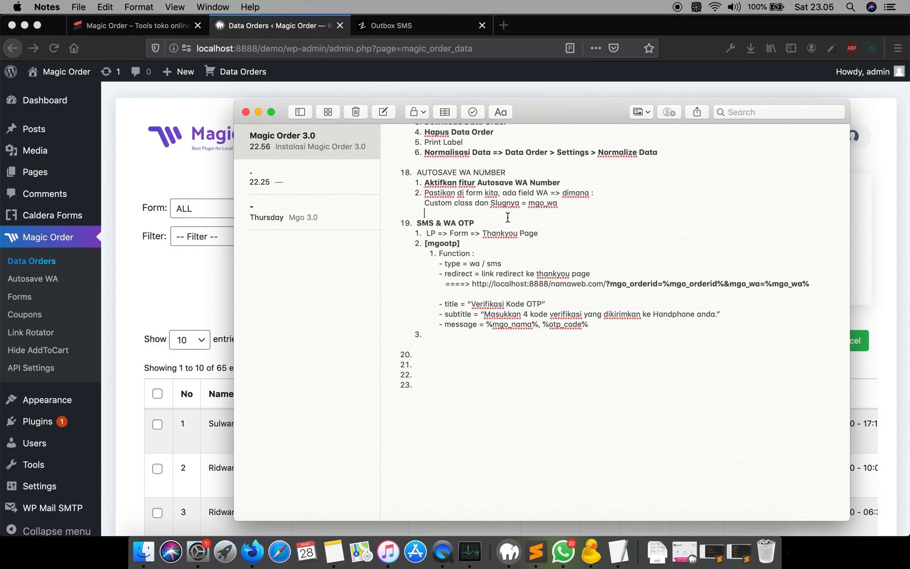
{"action": "left_click", "coordinate": [508, 217]}
{"action": "double_click", "coordinate": [430, 233]}
{"action": "double_click", "coordinate": [459, 233]}
{"action": "key", "text": "super+b"}
{"action": "left_click", "coordinate": [546, 235]}
{"action": "left_click", "coordinate": [485, 235]}
{"action": "key", "text": "shift+super+Right"}
{"action": "key", "text": "super+b"}
{"action": "left_click", "coordinate": [582, 243]}
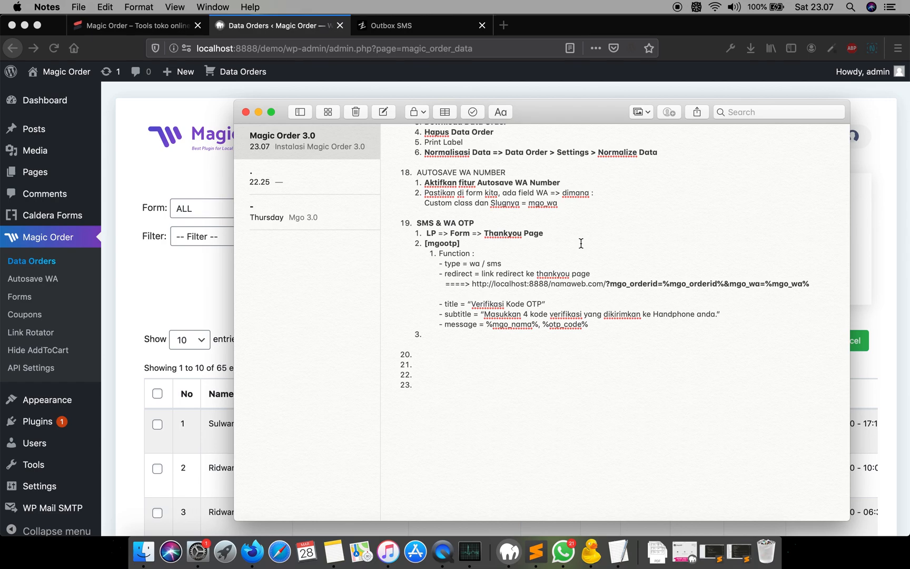
- Insert "=> LP (OTP)" after "Form" in item 19.1 so the flow reads LP => Form => LP (OTP) => Thankyou Page
{"action": "left_click", "coordinate": [481, 234]}
{"action": "type", "text": "=> "}
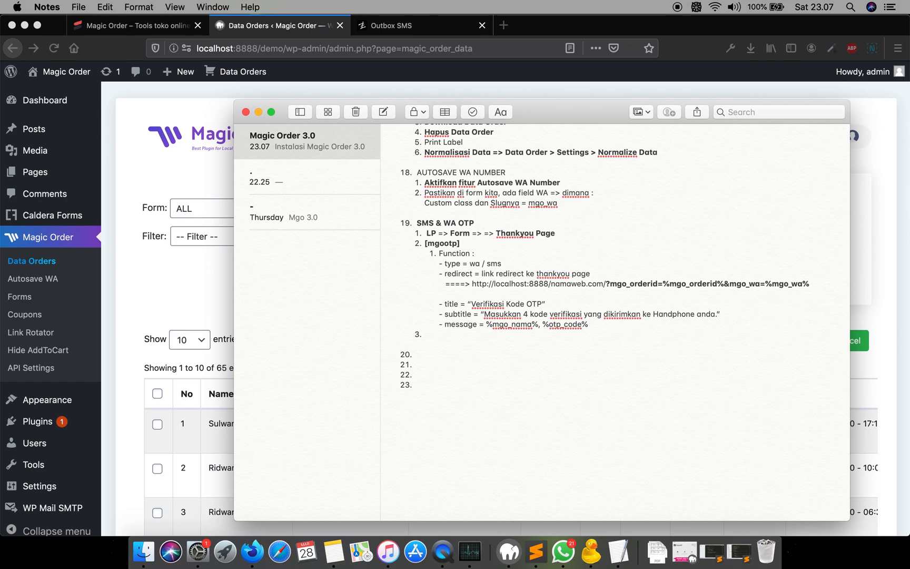
{"action": "type", "text": "LP ()"}
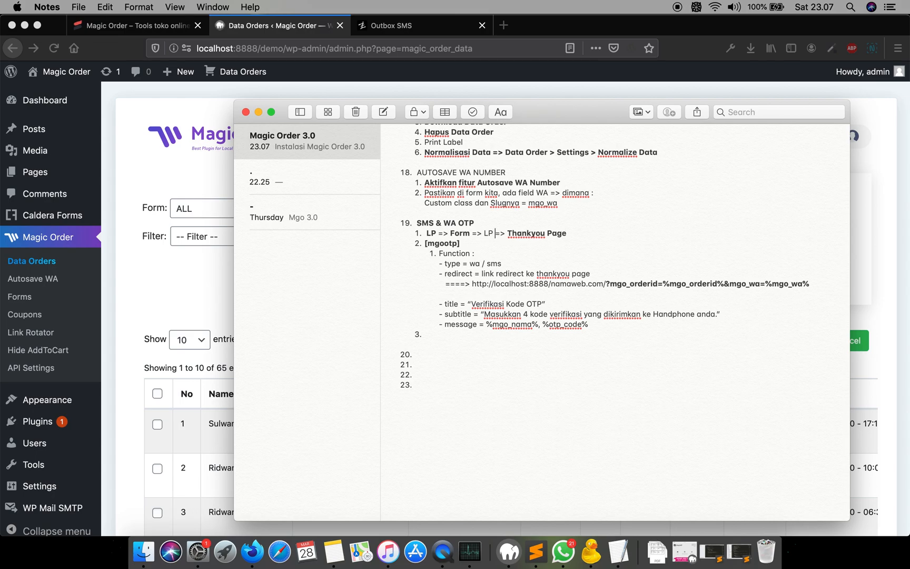
{"action": "type", "text": "OTP"}
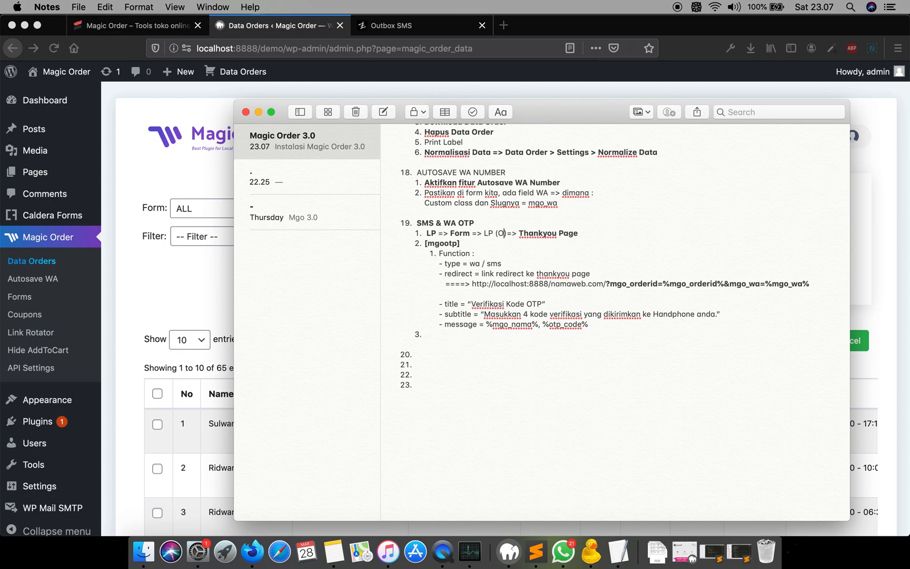
{"action": "key", "text": "Right"}
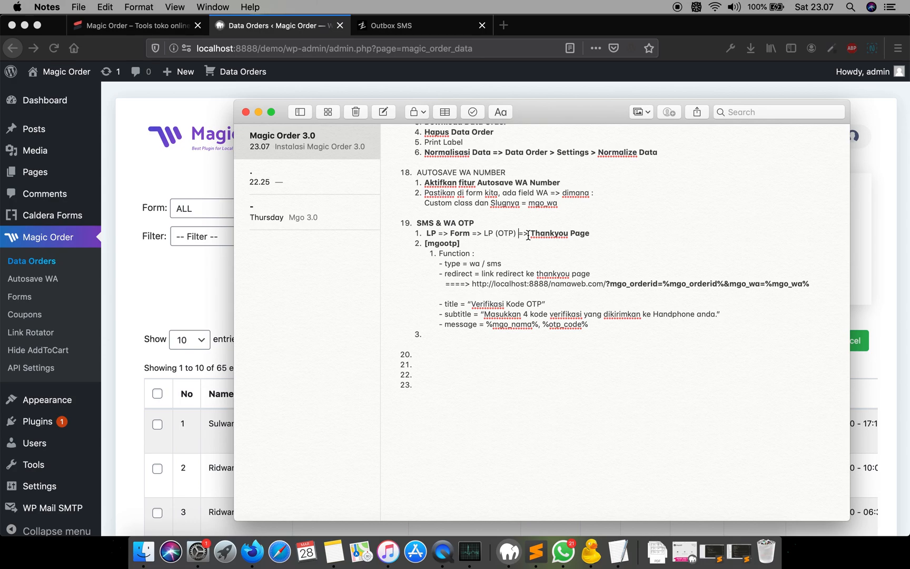
- Bold "SMS Otomatis" in the heading of item 15 of the note
{"action": "double_click", "coordinate": [446, 244]}
{"action": "left_click", "coordinate": [473, 244]}
{"action": "scroll", "coordinate": [465, 243], "scroll_direction": "up", "scroll_amount": 10}
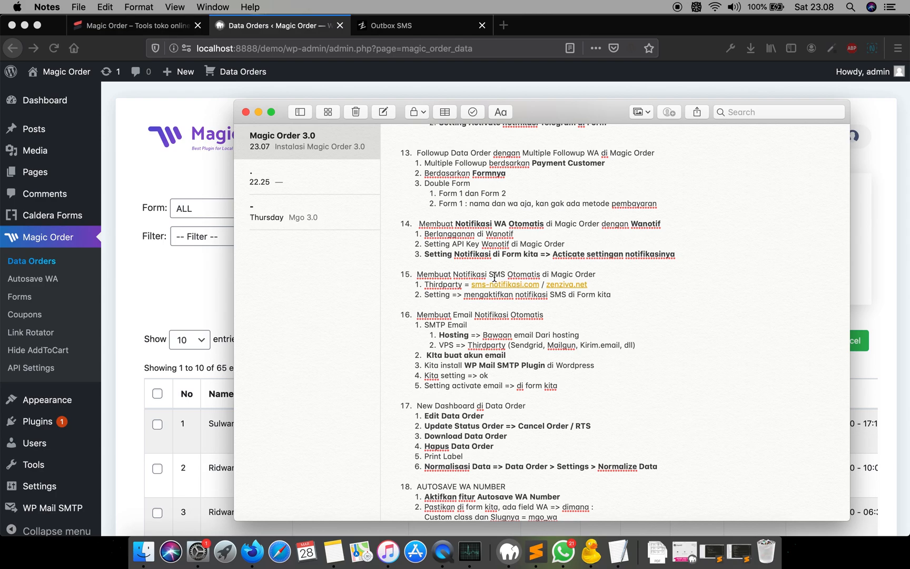
{"action": "left_click_drag", "start_coordinate": [489, 274], "coordinate": [540, 274]}
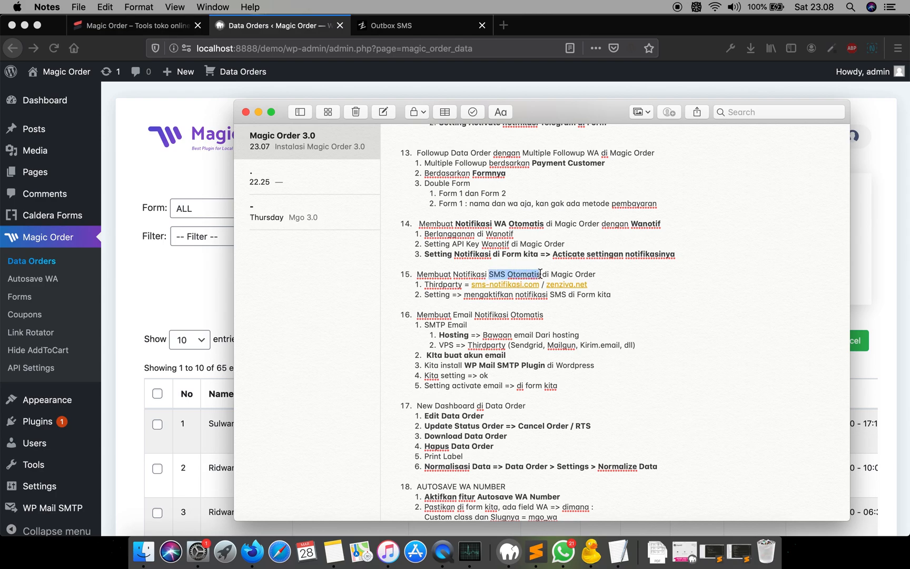
{"action": "key", "text": "super+b"}
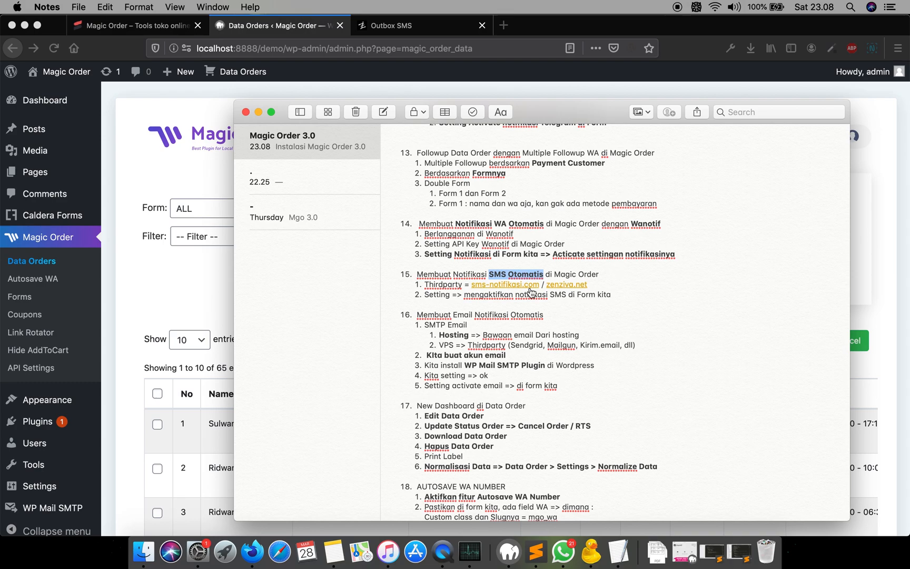
{"action": "scroll", "coordinate": [530, 292], "scroll_direction": "down", "scroll_amount": 10}
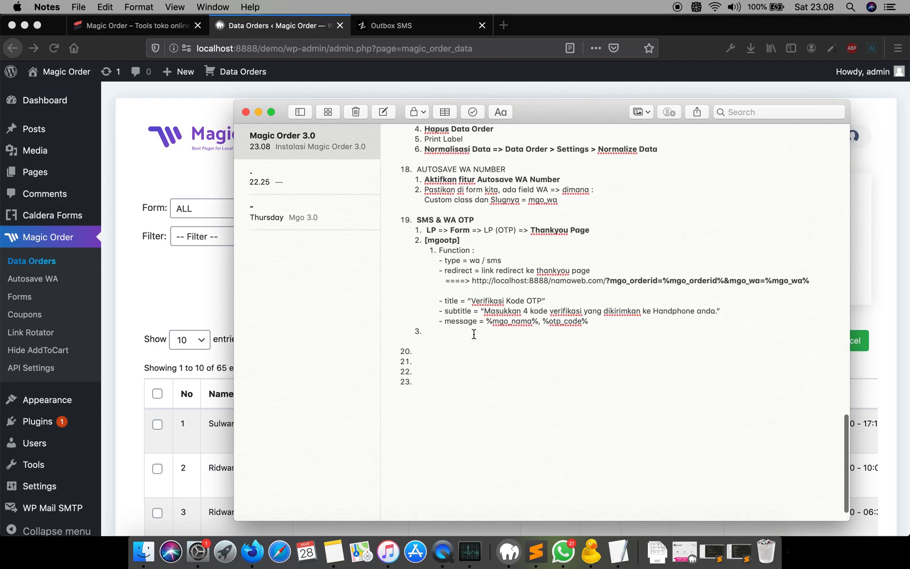
{"action": "scroll", "coordinate": [474, 334], "scroll_direction": "up", "scroll_amount": 7}
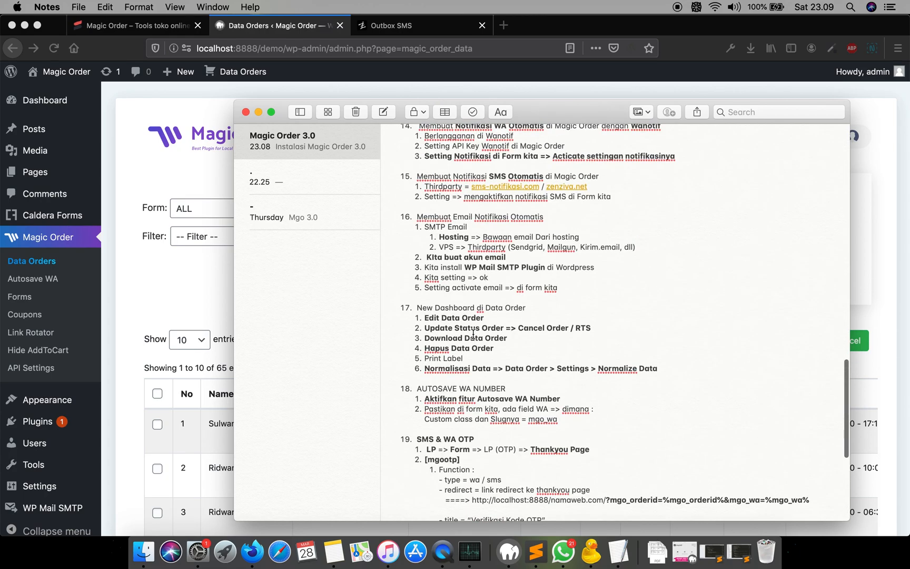
{"action": "scroll", "coordinate": [473, 334], "scroll_direction": "down", "scroll_amount": 3}
- Open the Magic Order API Settings page in a new browser tab
{"action": "left_click", "coordinate": [106, 244]}
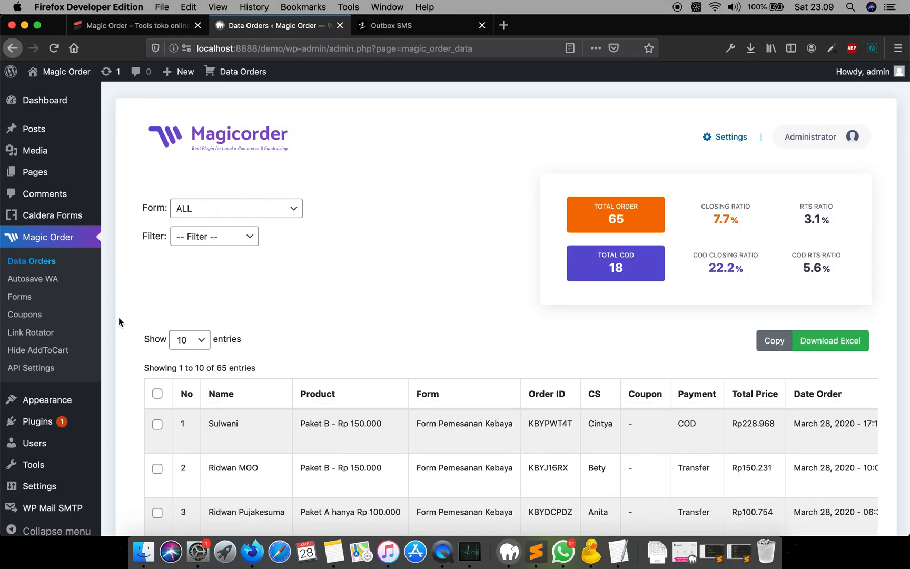
{"action": "right_click", "coordinate": [47, 374]}
{"action": "left_click", "coordinate": [92, 376]}
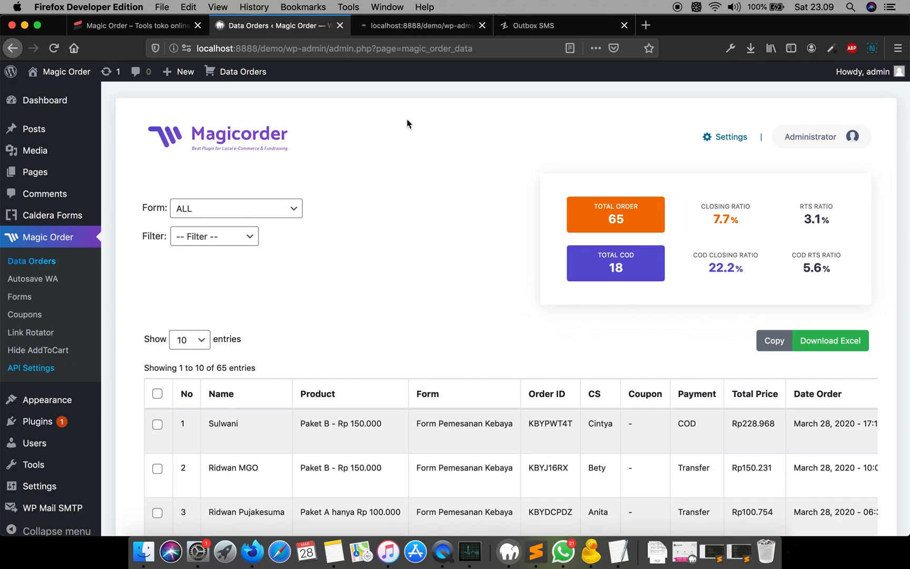
{"action": "left_click", "coordinate": [395, 27]}
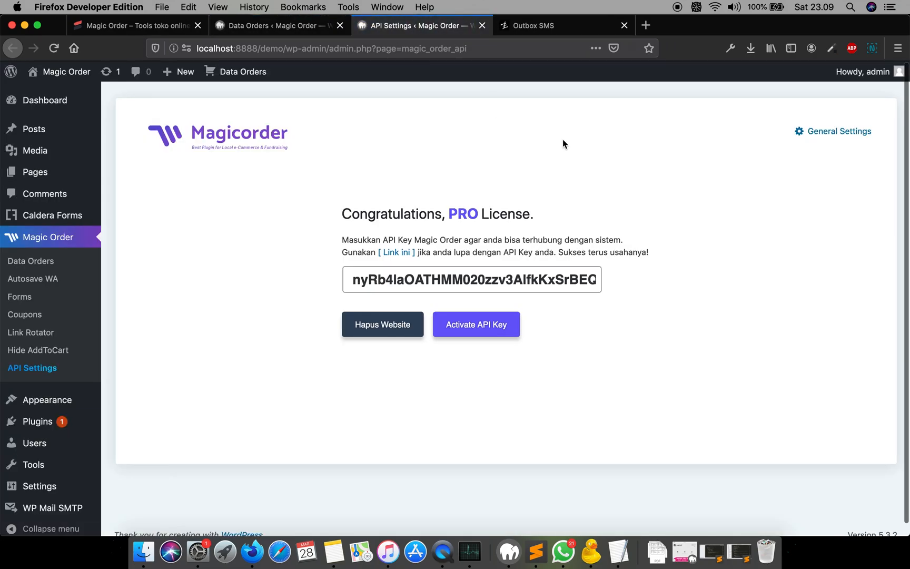
- Open General Settings and review the API WANOTIF and API SMS configuration
{"action": "left_click", "coordinate": [820, 134]}
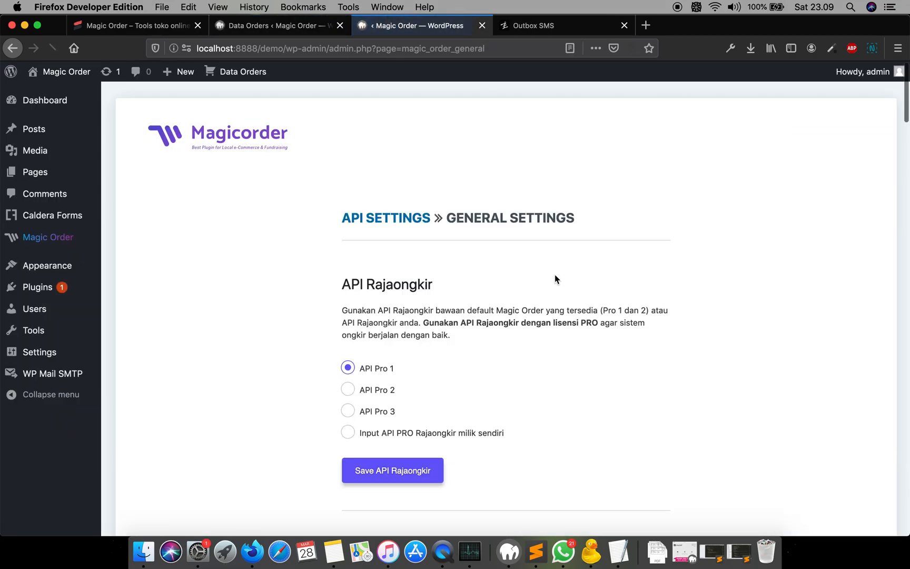
{"action": "scroll", "coordinate": [555, 274], "scroll_direction": "down", "scroll_amount": 10}
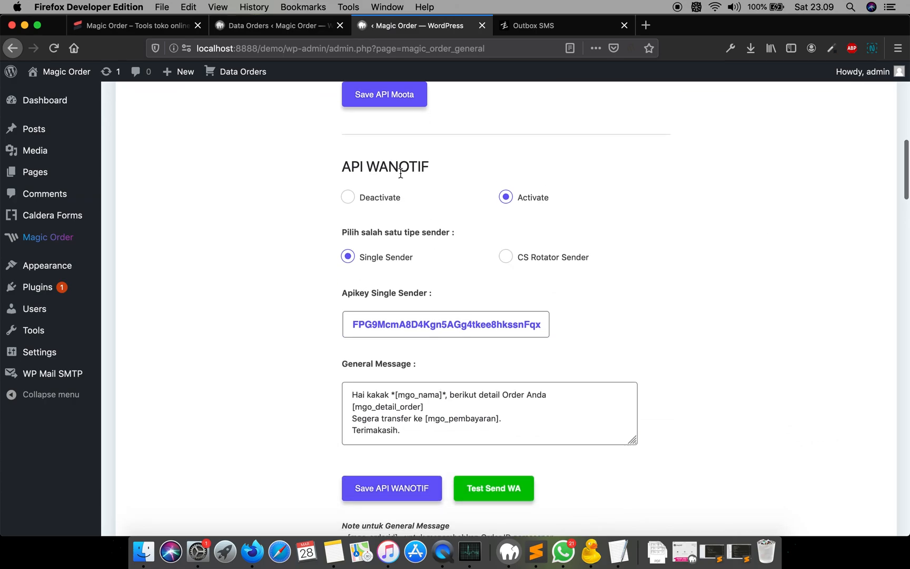
{"action": "scroll", "coordinate": [582, 241], "scroll_direction": "down", "scroll_amount": 13}
{"action": "scroll", "coordinate": [582, 241], "scroll_direction": "down", "scroll_amount": 10}
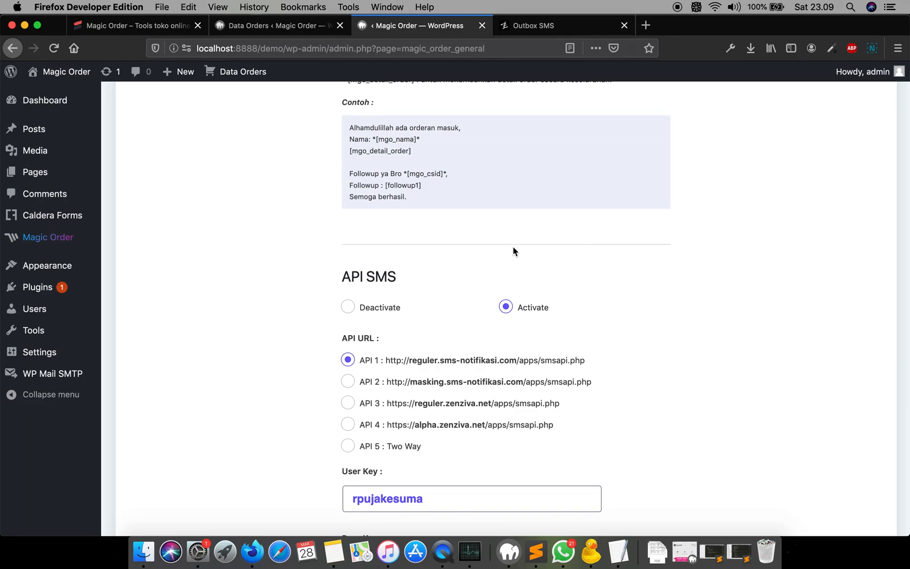
- Bold "LP (OTP)" in item 19.1 of the note
{"action": "left_click", "coordinate": [280, 25]}
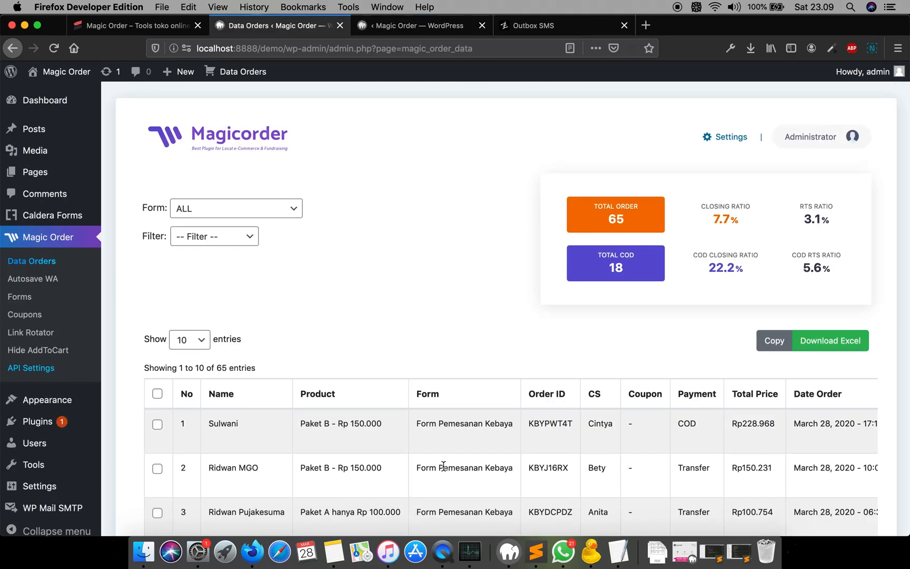
{"action": "left_click", "coordinate": [336, 560]}
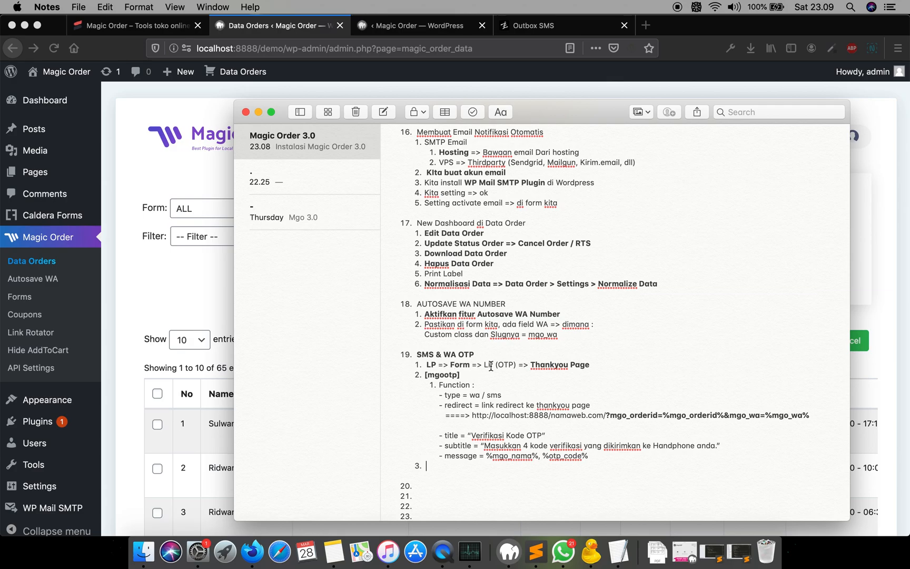
{"action": "scroll", "coordinate": [535, 359], "scroll_direction": "down", "scroll_amount": 2}
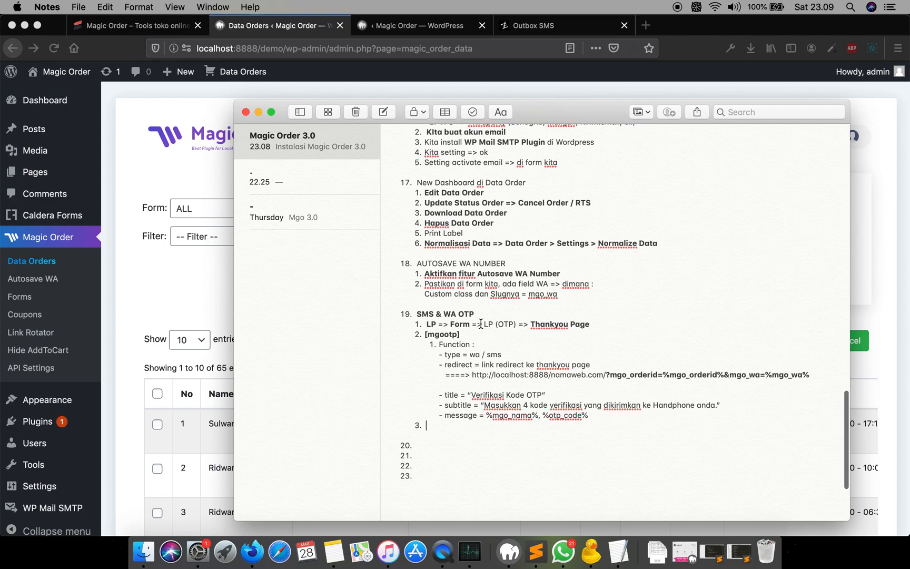
{"action": "left_click_drag", "start_coordinate": [484, 324], "coordinate": [518, 324]}
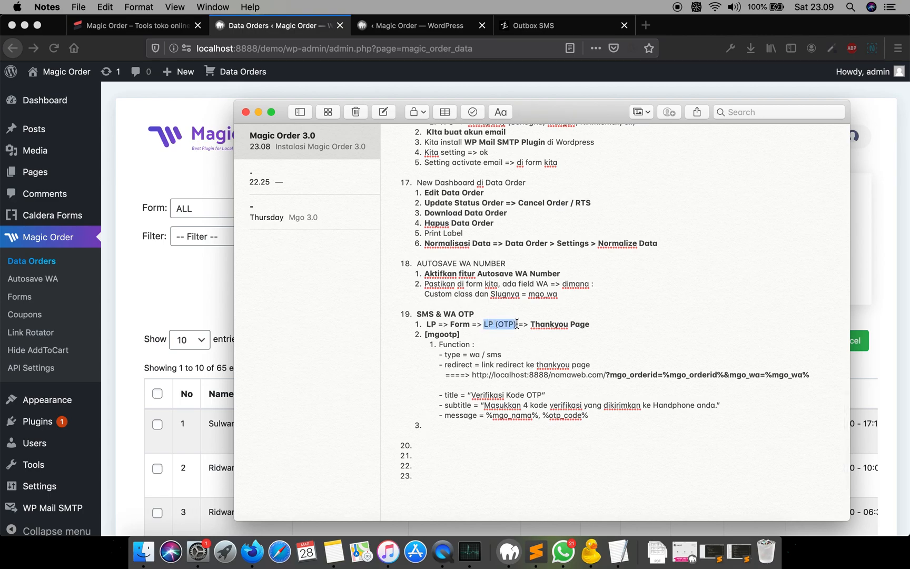
{"action": "key", "text": "super+b"}
{"action": "left_click", "coordinate": [520, 345]}
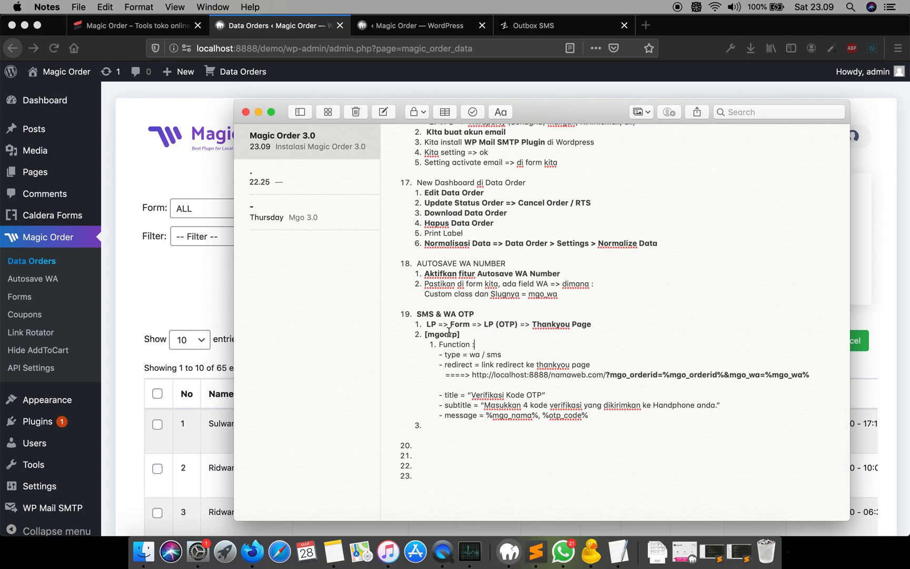
{"action": "left_click_drag", "start_coordinate": [425, 333], "coordinate": [464, 335]}
{"action": "left_click", "coordinate": [185, 183]}
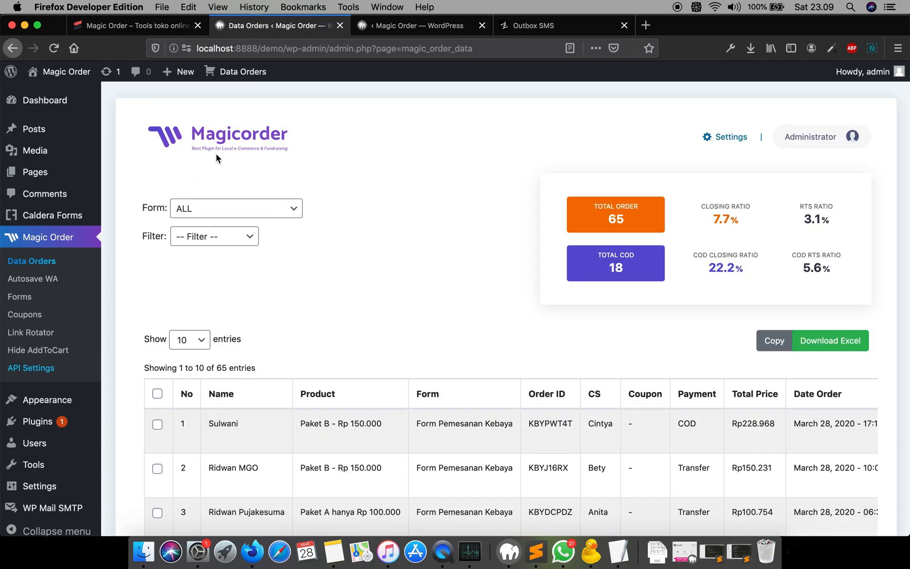
- Open Caldera Forms' forms list in a new tab and edit the Form Pemesanan Kebaya form
{"action": "right_click", "coordinate": [54, 213]}
{"action": "left_click", "coordinate": [132, 185]}
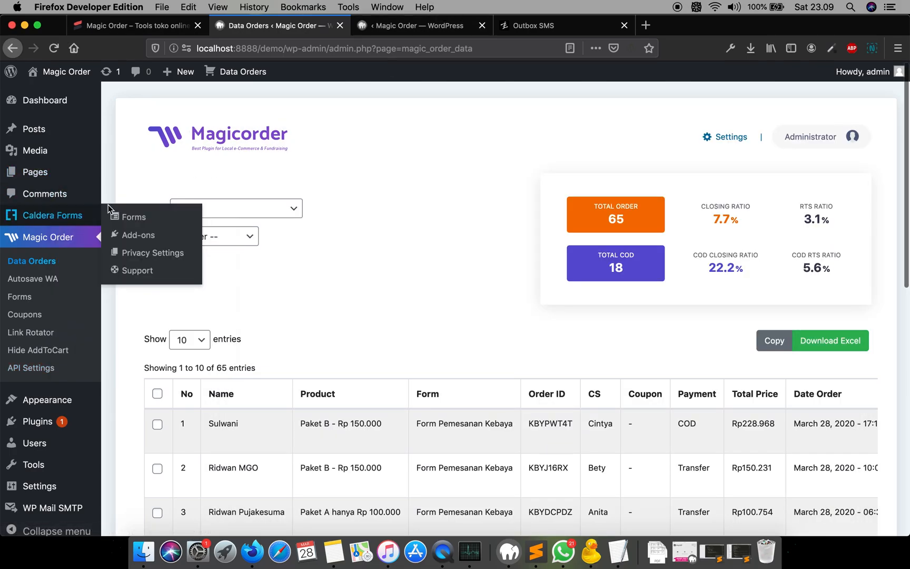
{"action": "right_click", "coordinate": [139, 222]}
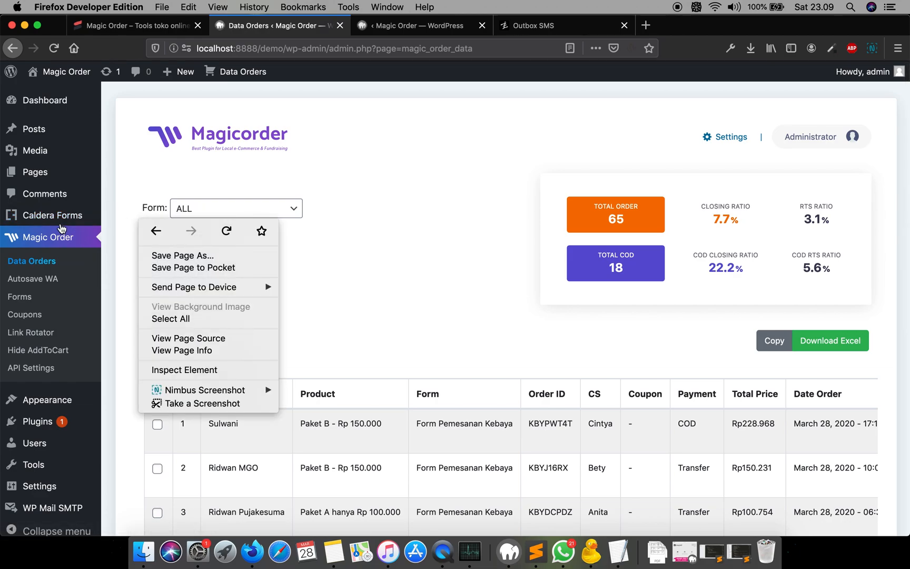
{"action": "mouse_move", "coordinate": [98, 216]}
{"action": "right_click", "coordinate": [114, 225]}
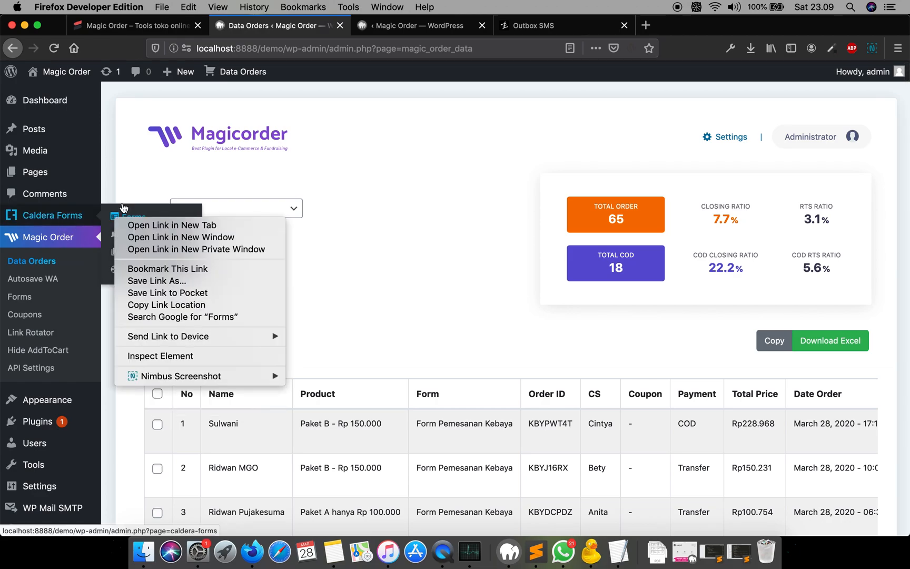
{"action": "left_click", "coordinate": [151, 228]}
{"action": "left_click", "coordinate": [396, 26]}
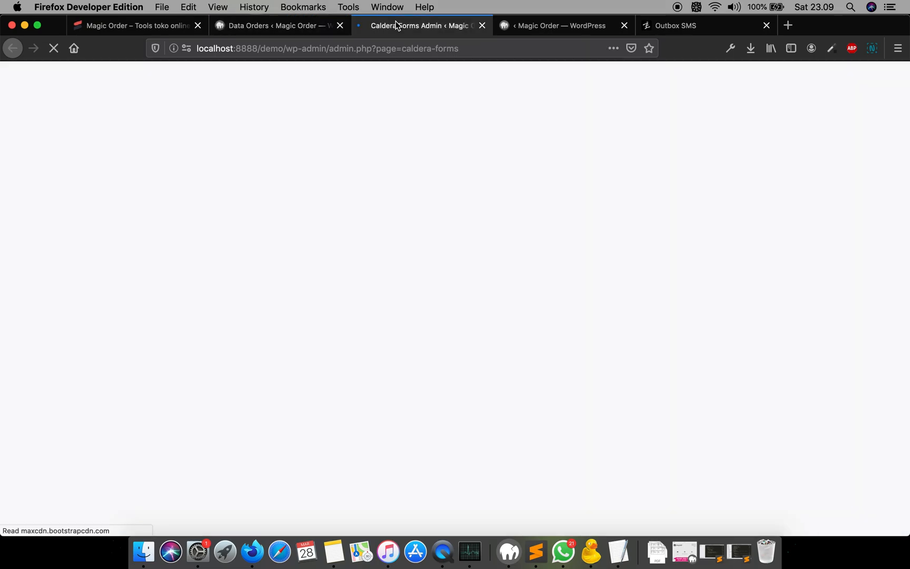
{"action": "mouse_move", "coordinate": [263, 261]}
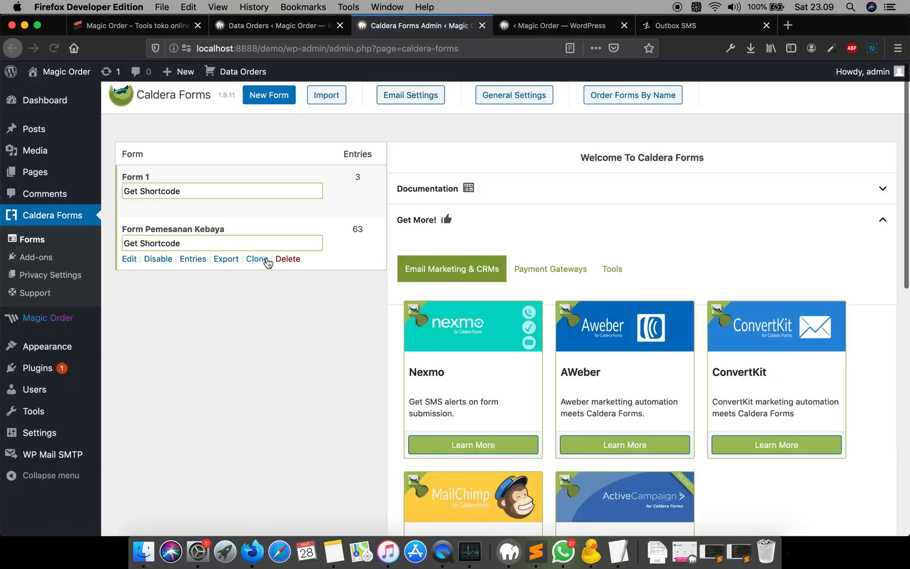
{"action": "left_click", "coordinate": [129, 259]}
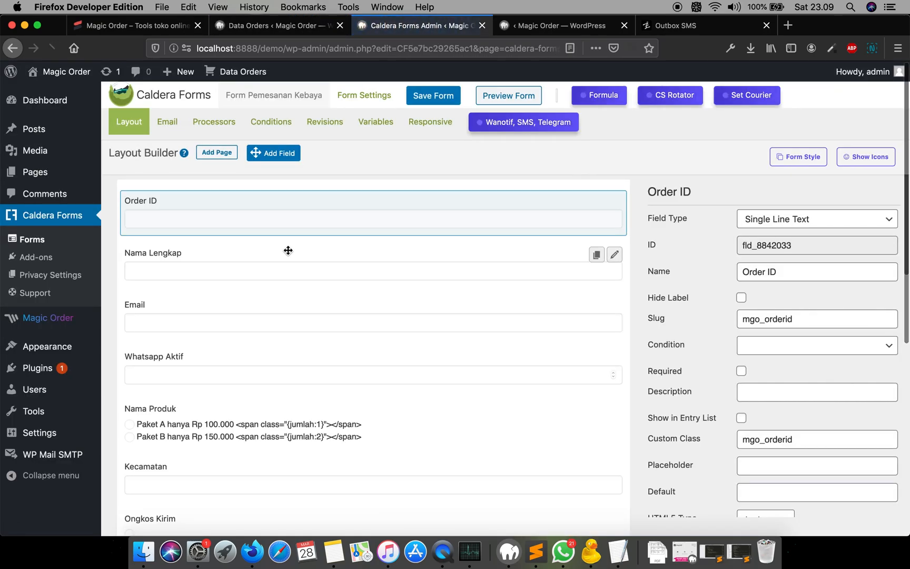
- Review the LP => Form => LP (OTP) => Thankyou Page flow in item 19 of the note
{"action": "left_click", "coordinate": [334, 551]}
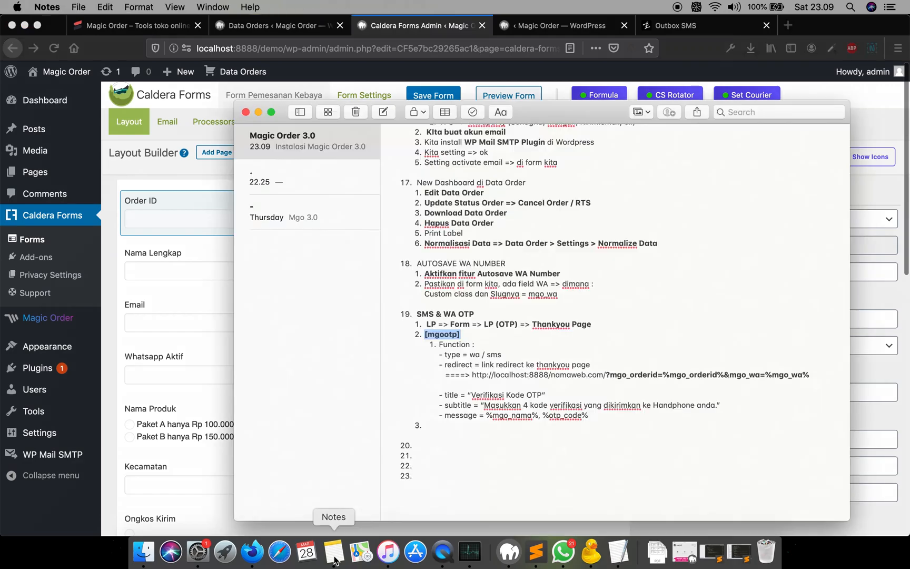
{"action": "double_click", "coordinate": [489, 325]}
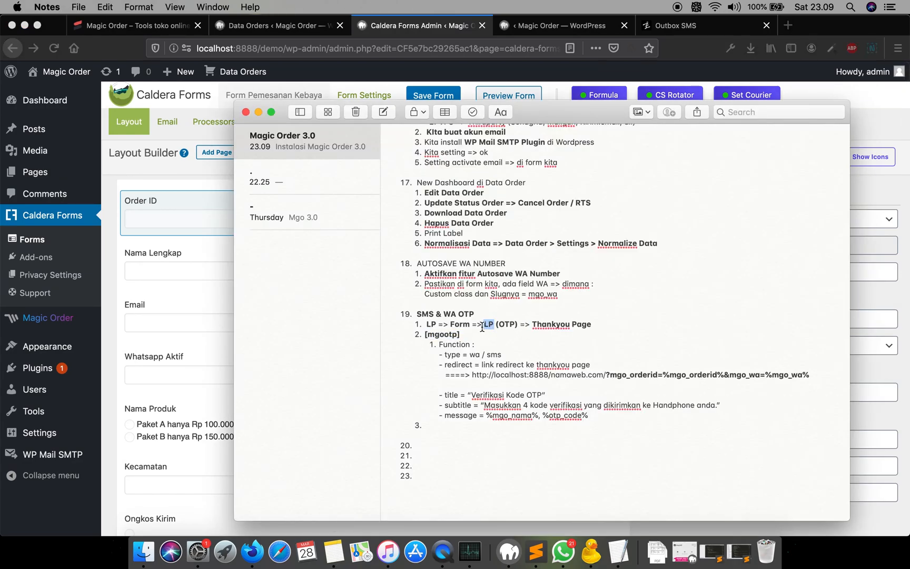
{"action": "double_click", "coordinate": [460, 325]}
{"action": "left_click", "coordinate": [200, 186]}
- Open the form's Redirect processor and inspect the page name in its redirect URL
{"action": "left_click", "coordinate": [214, 129]}
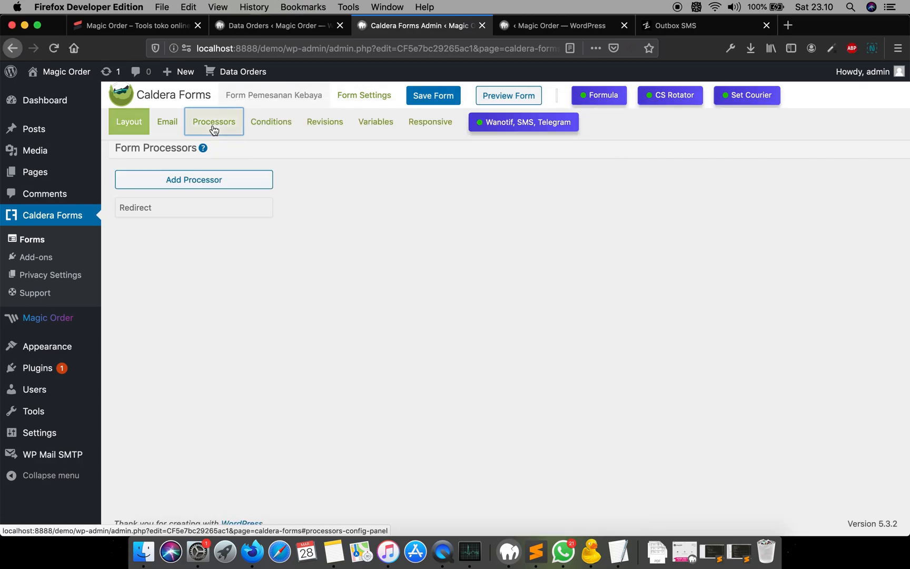
{"action": "left_click", "coordinate": [226, 218]}
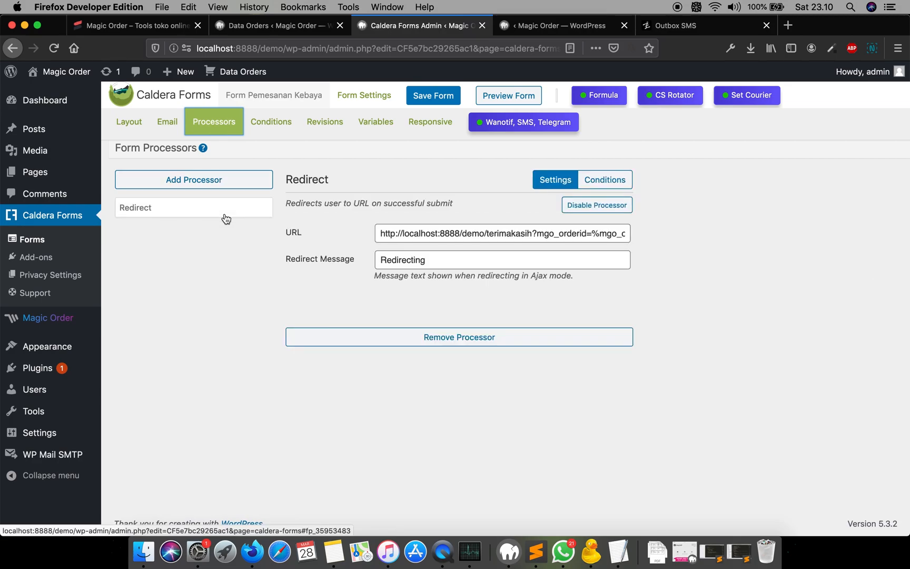
{"action": "double_click", "coordinate": [511, 234]}
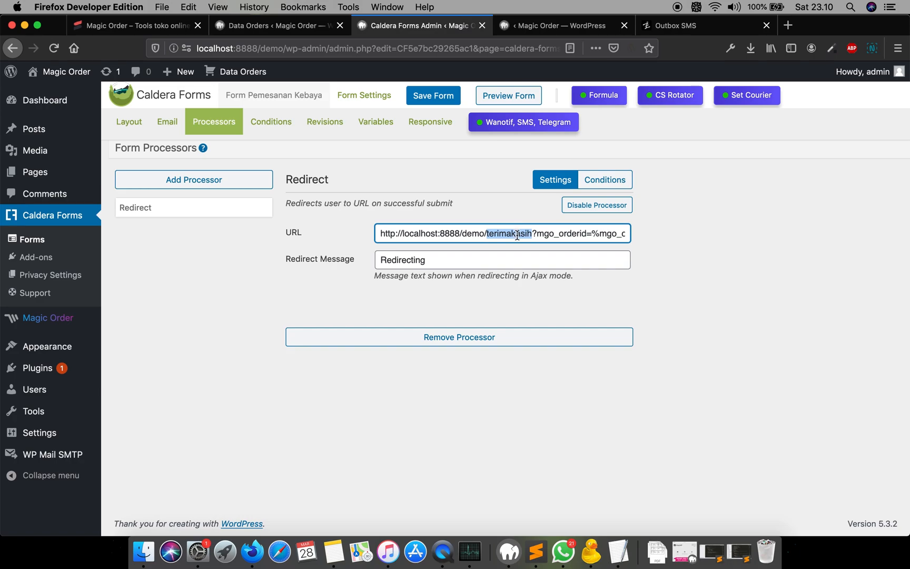
- Start a new WordPress page in a new tab and title it LP OTP
{"action": "mouse_move", "coordinate": [33, 178]}
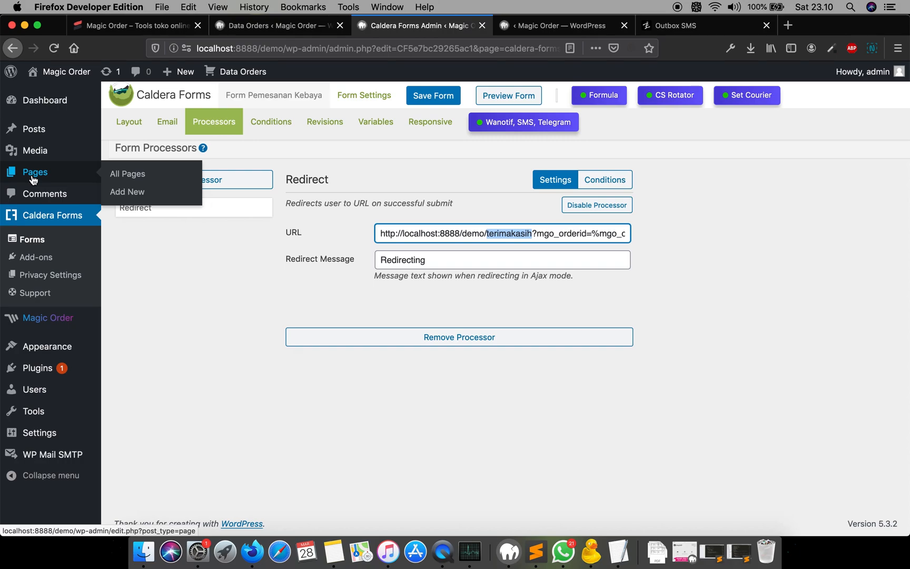
{"action": "left_click", "coordinate": [140, 196]}
{"action": "right_click", "coordinate": [140, 196]}
{"action": "left_click", "coordinate": [159, 197]}
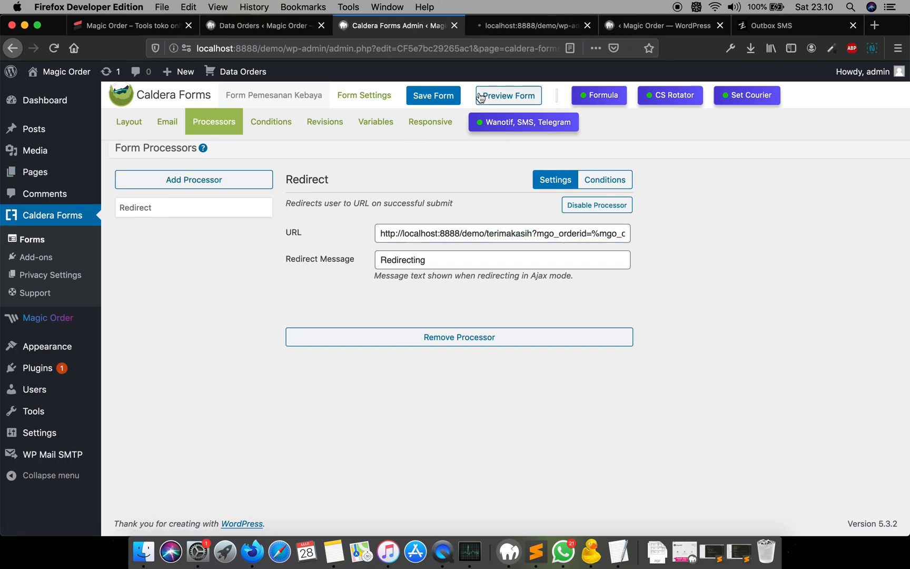
{"action": "left_click", "coordinate": [527, 28]}
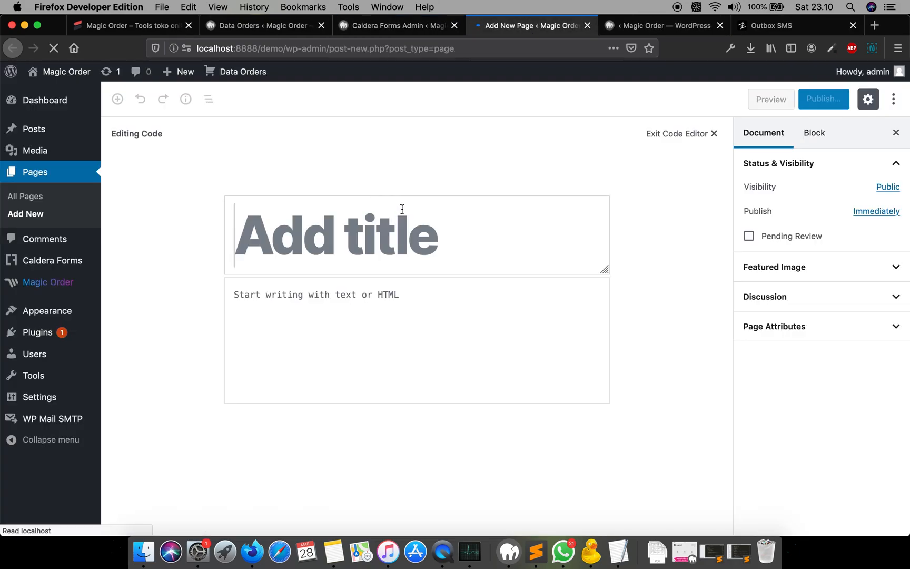
{"action": "left_click", "coordinate": [394, 225]}
{"action": "type", "text": "LP OTP"}
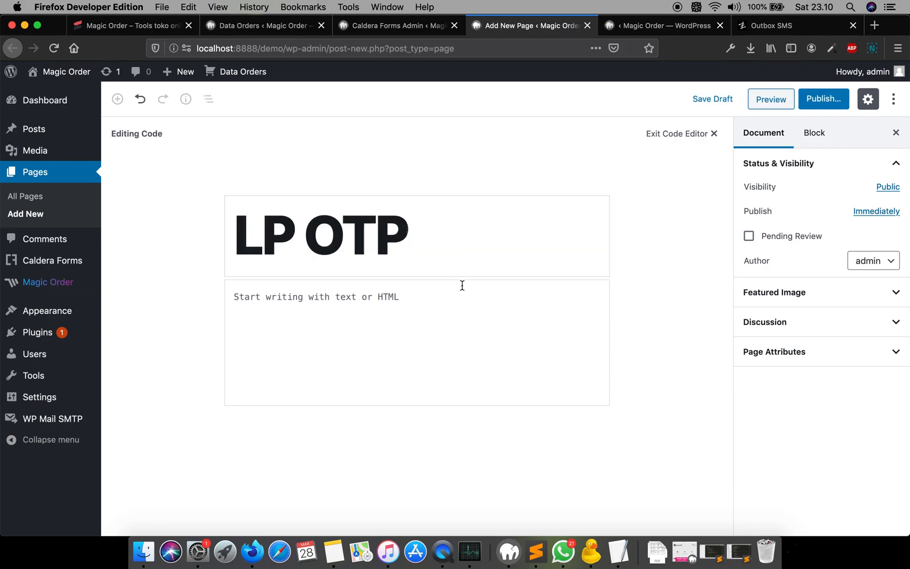
- Set the page's content to the [mgootp] shortcode
{"action": "left_click", "coordinate": [429, 296]}
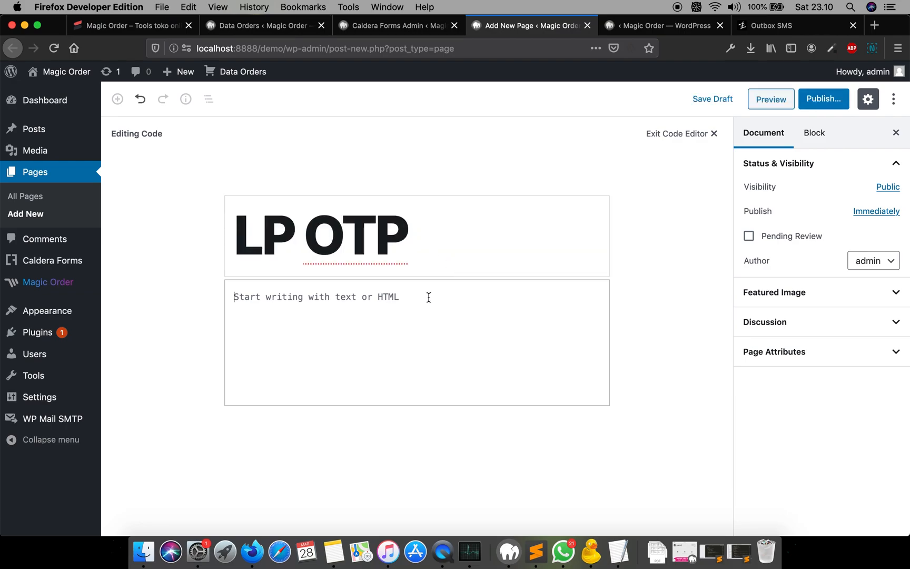
{"action": "type", "text": "2. [mgootp]"}
{"action": "key", "text": "super+a"}
{"action": "type", "text": "[mgootp]"}
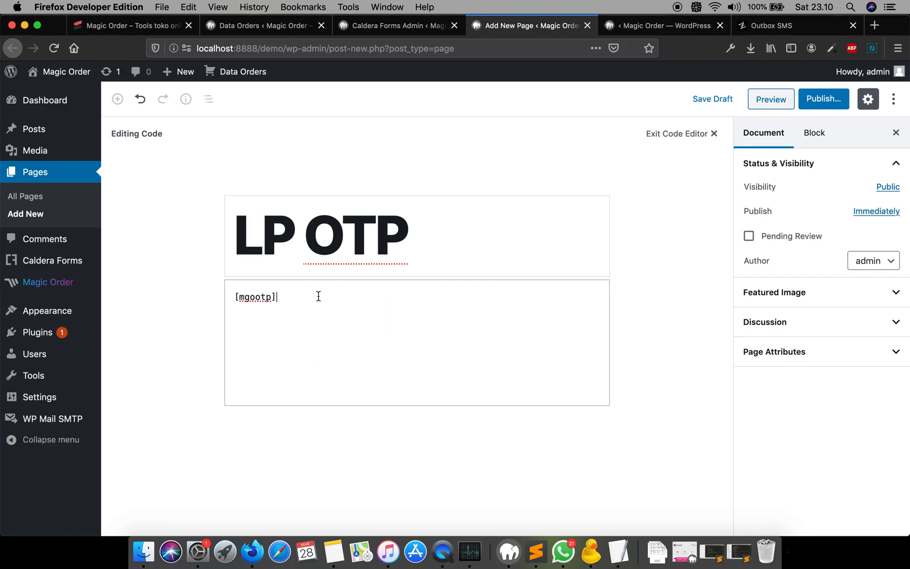
- Publish the LP OTP page
{"action": "left_click", "coordinate": [820, 104]}
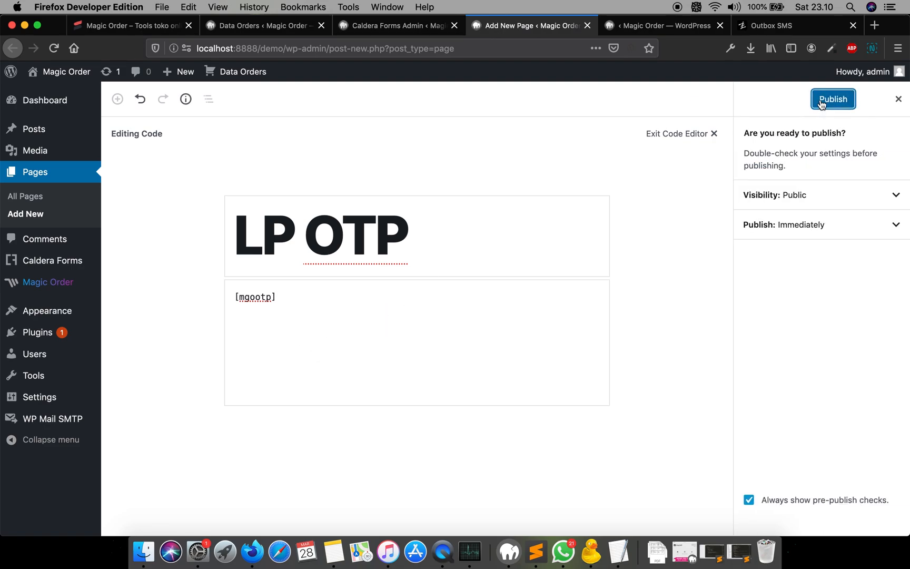
{"action": "left_click", "coordinate": [825, 100]}
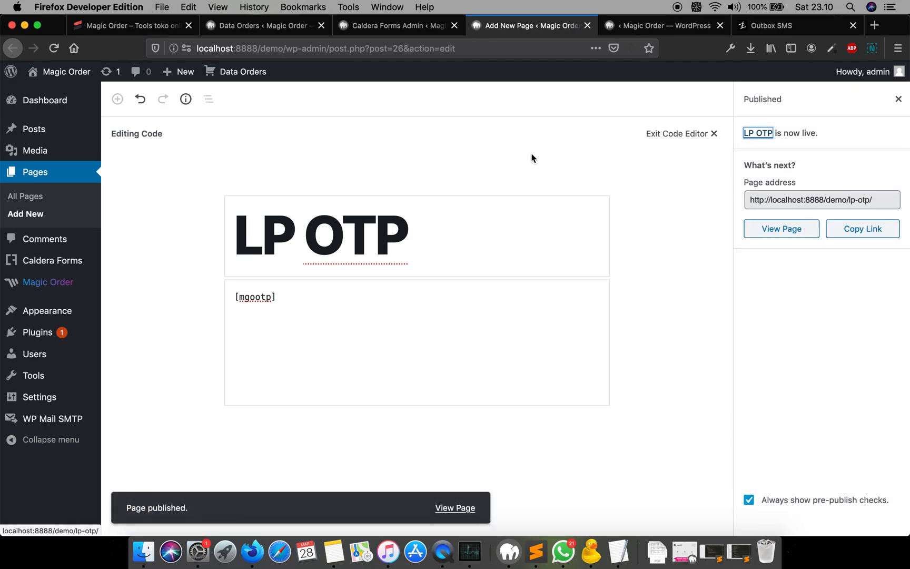
- View the published LP OTP page and examine its OTP verification layout
{"action": "left_click", "coordinate": [791, 234]}
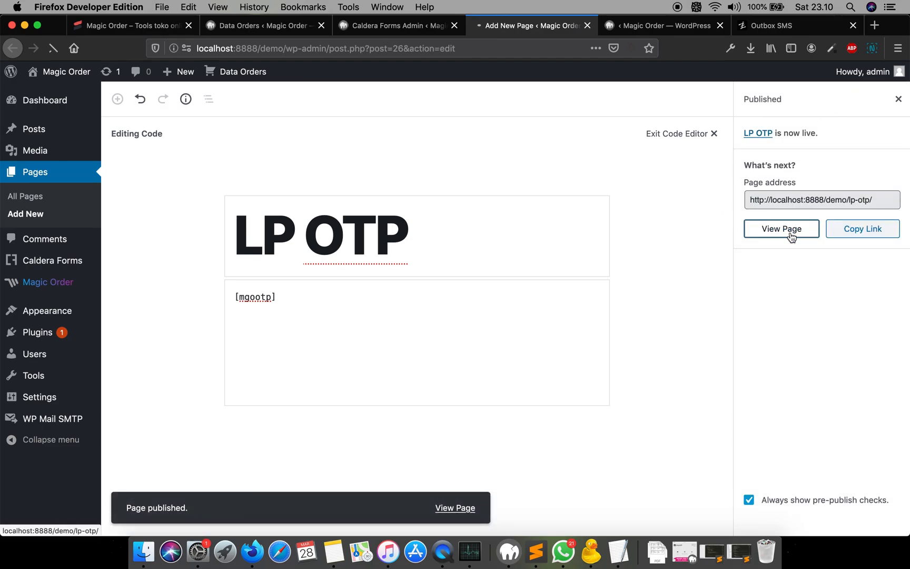
{"action": "scroll", "coordinate": [376, 235], "scroll_direction": "down", "scroll_amount": 5}
{"action": "scroll", "coordinate": [376, 232], "scroll_direction": "down", "scroll_amount": 2}
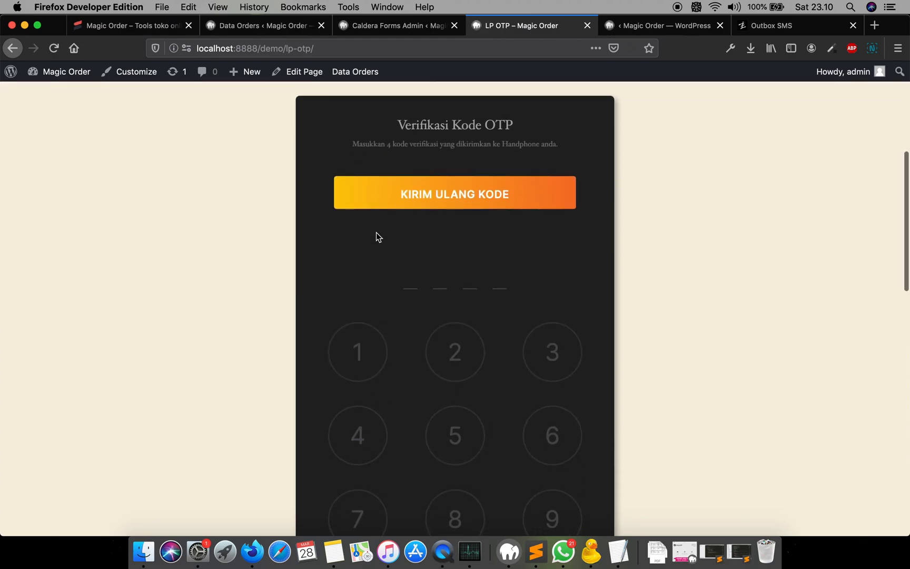
{"action": "scroll", "coordinate": [442, 322], "scroll_direction": "down", "scroll_amount": 7}
{"action": "scroll", "coordinate": [441, 323], "scroll_direction": "up", "scroll_amount": 10}
{"action": "scroll", "coordinate": [442, 323], "scroll_direction": "down", "scroll_amount": 8}
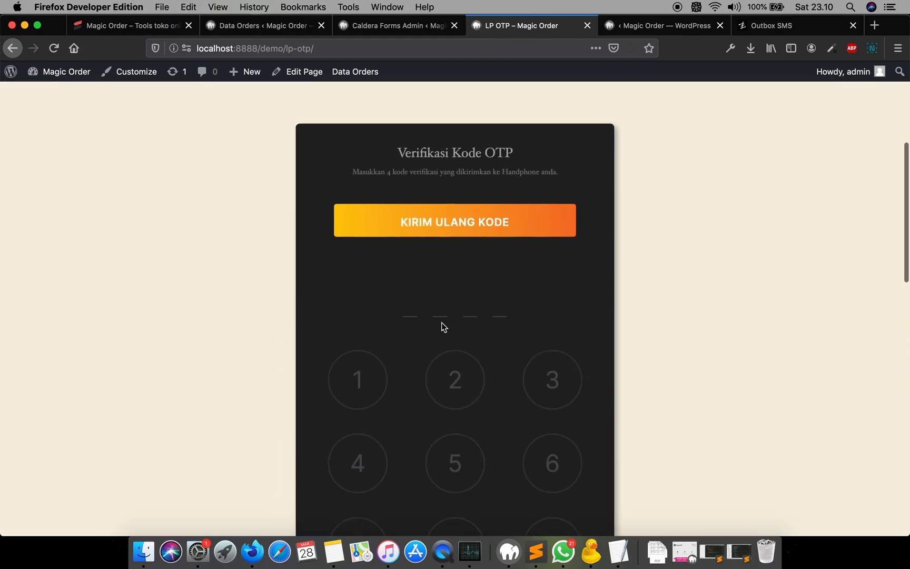
{"action": "scroll", "coordinate": [443, 328], "scroll_direction": "down", "scroll_amount": 4}
{"action": "scroll", "coordinate": [443, 327], "scroll_direction": "up", "scroll_amount": 9}
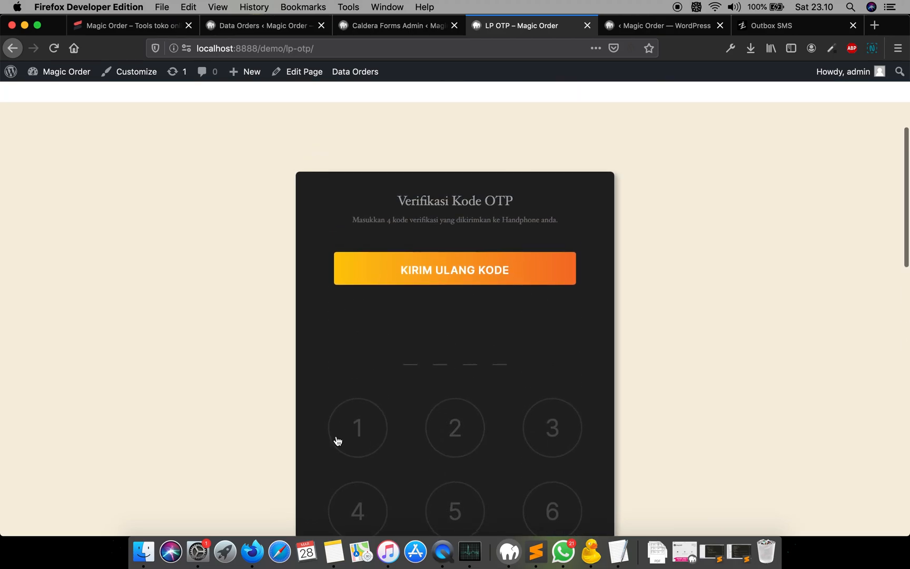
- Bold the words "type" and "redirect" in the note's function list
{"action": "left_click", "coordinate": [333, 550]}
{"action": "scroll", "coordinate": [503, 327], "scroll_direction": "down", "scroll_amount": 2}
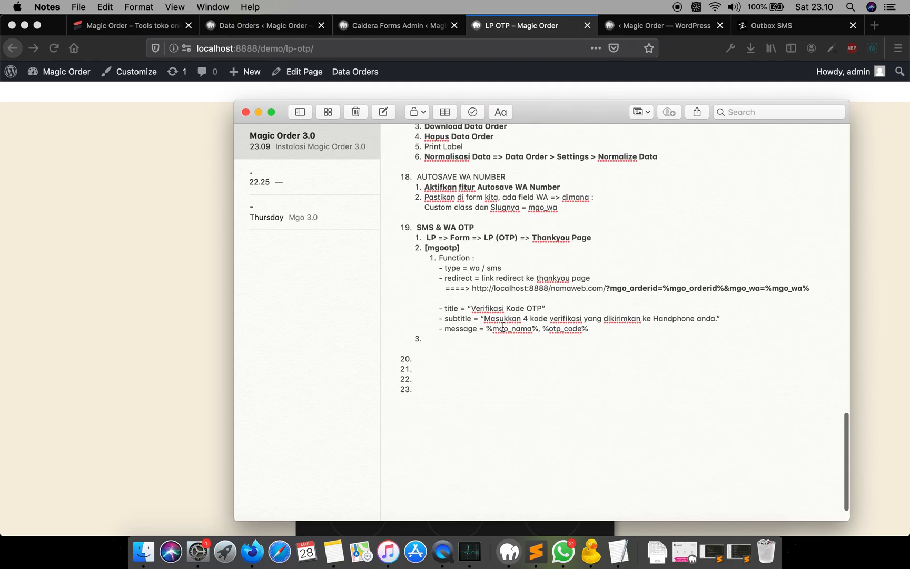
{"action": "double_click", "coordinate": [454, 262]}
{"action": "key", "text": "super+b"}
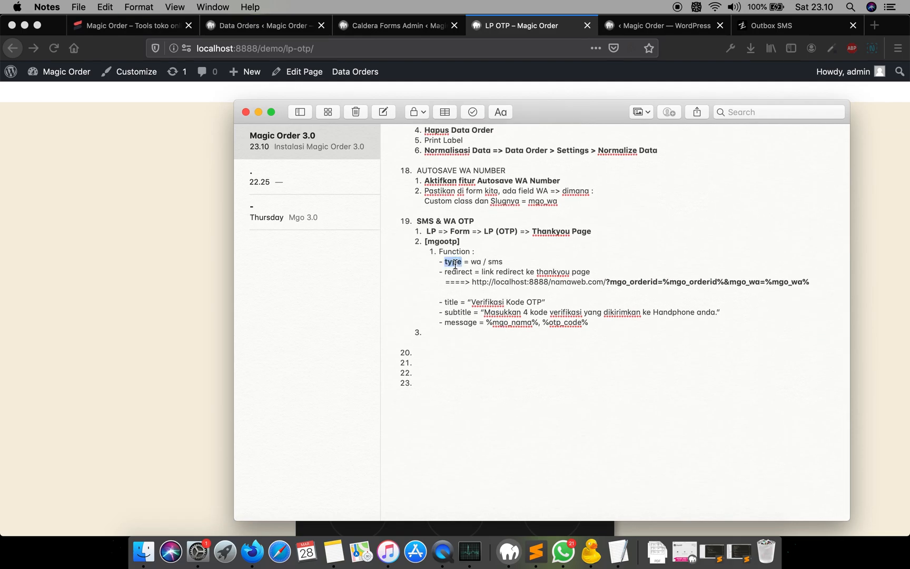
{"action": "double_click", "coordinate": [459, 271]}
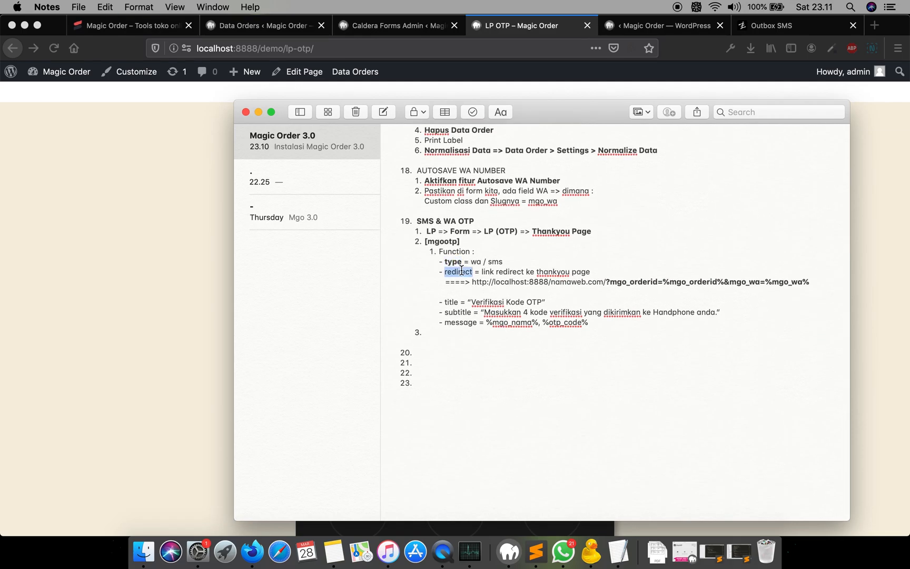
{"action": "key", "text": "super+b"}
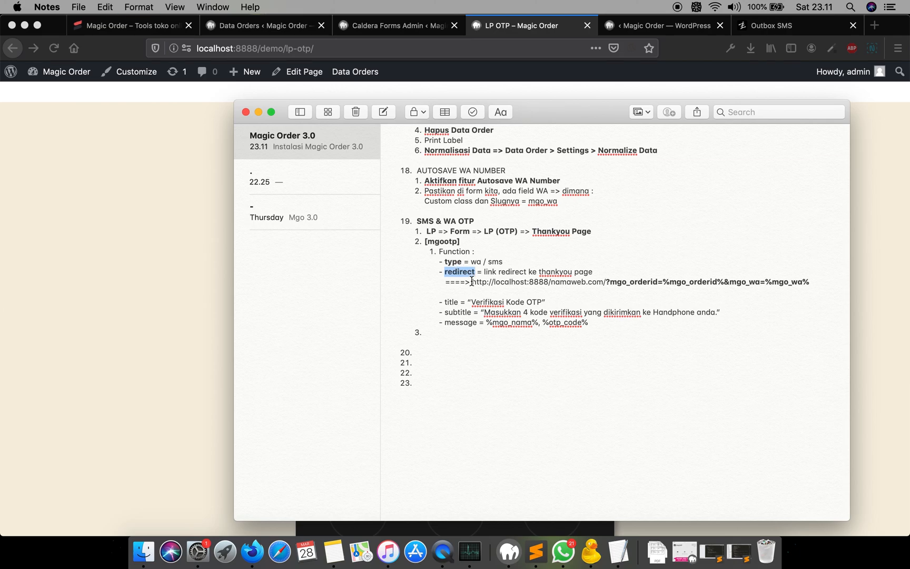
{"action": "double_click", "coordinate": [452, 301]}
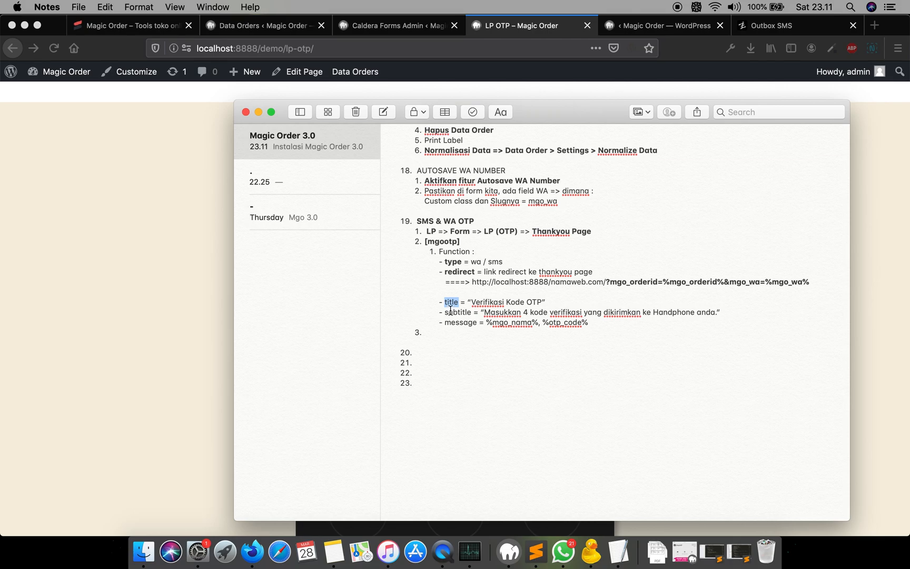
{"action": "double_click", "coordinate": [464, 323]}
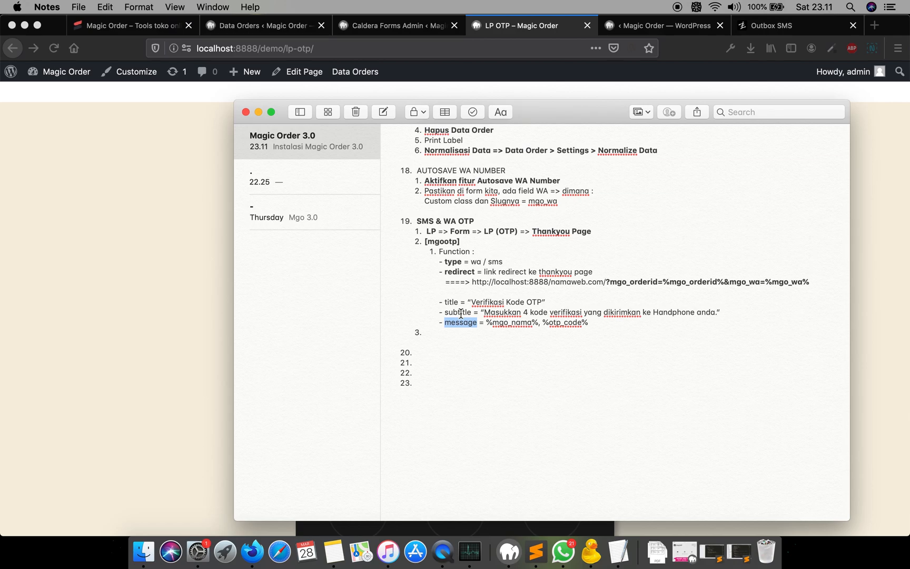
{"action": "left_click_drag", "start_coordinate": [295, 102], "coordinate": [296, 305]}
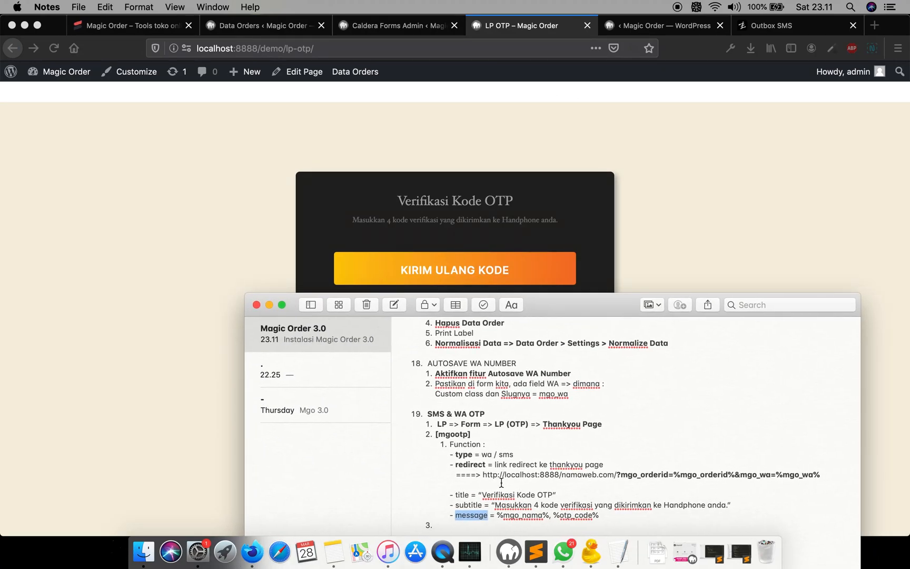
- Add type="wa" and an empty redirect="" attribute to the [mgootp] shortcode in the note
{"action": "left_click", "coordinate": [469, 434]}
{"action": "type", "text": "type=\""}
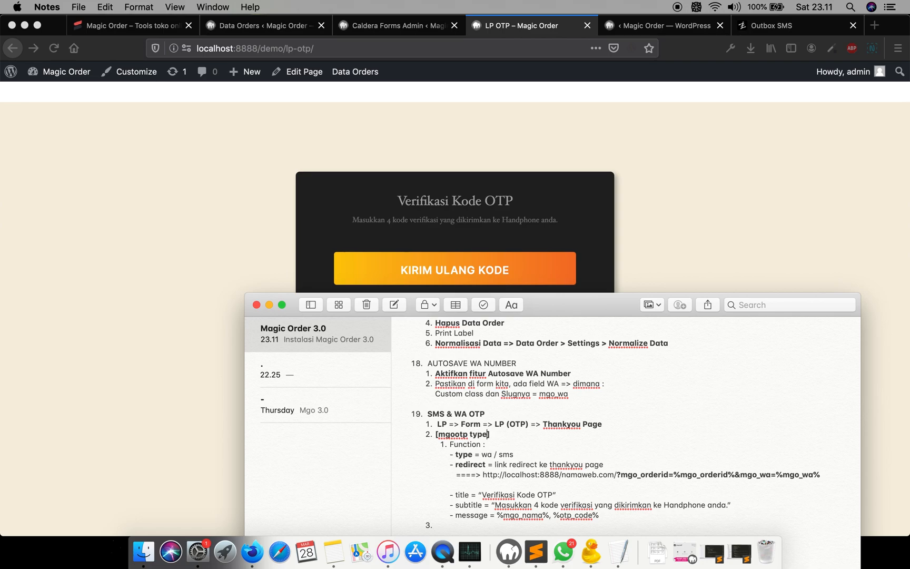
{"action": "type", "text": "wa\""}
{"action": "type", "text": " redirec"}
{"action": "type", "text": "t=\""}
{"action": "left_click", "coordinate": [482, 473]}
{"action": "left_click", "coordinate": [823, 474], "text": "shift"}
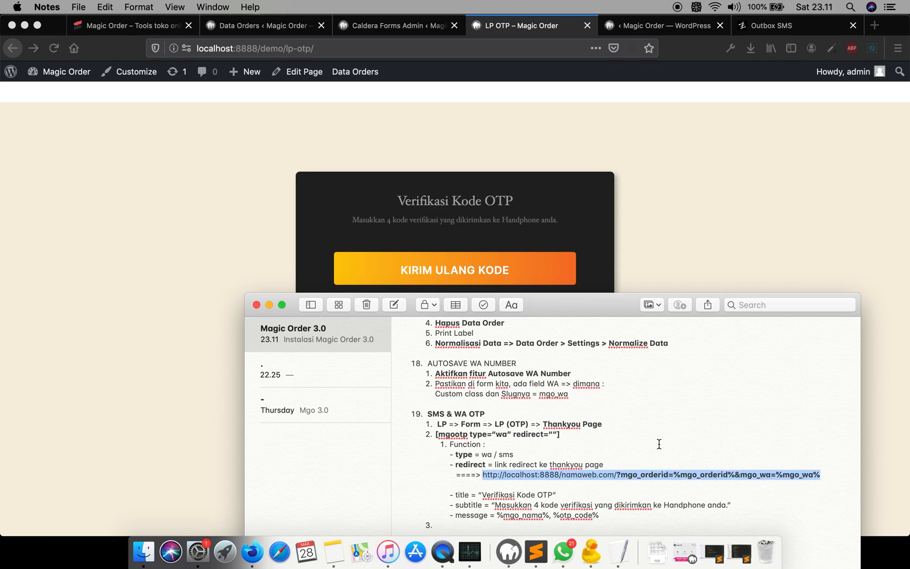
{"action": "left_click", "coordinate": [676, 171]}
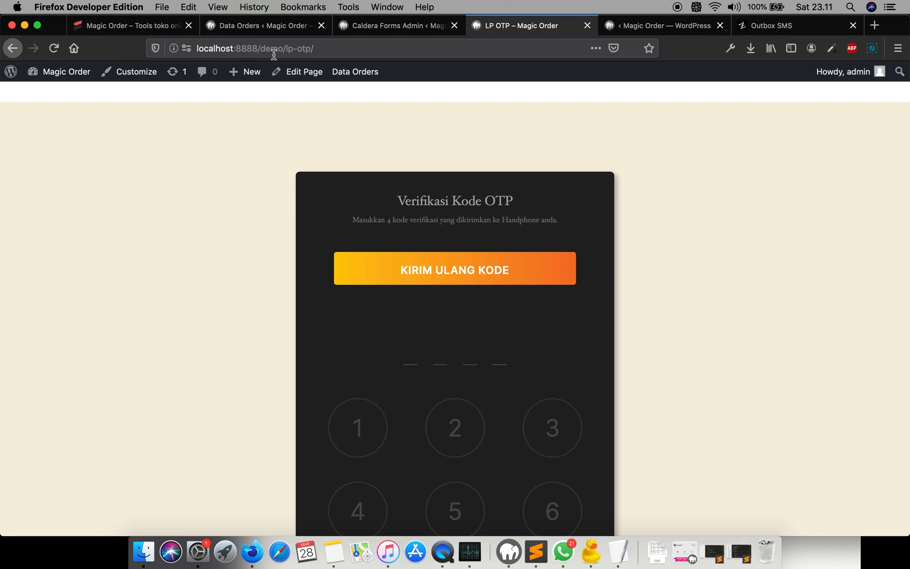
{"action": "left_click", "coordinate": [344, 50]}
{"action": "key", "text": "super+c"}
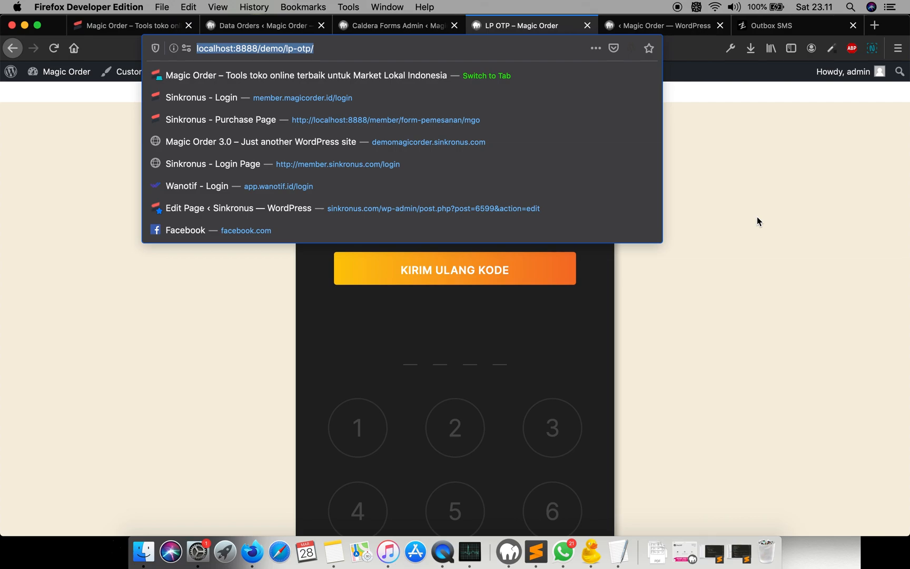
{"action": "key", "text": "super+Tab"}
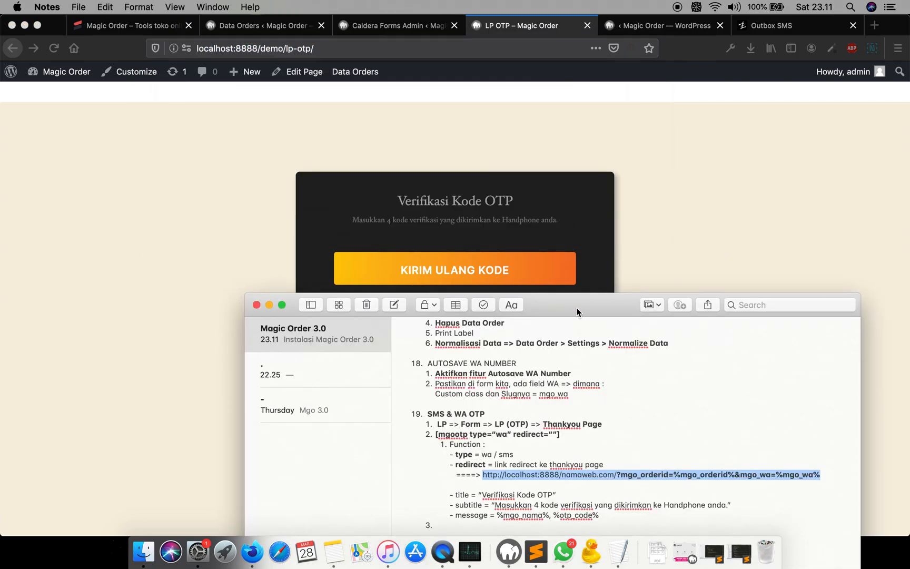
{"action": "left_click", "coordinate": [552, 467]}
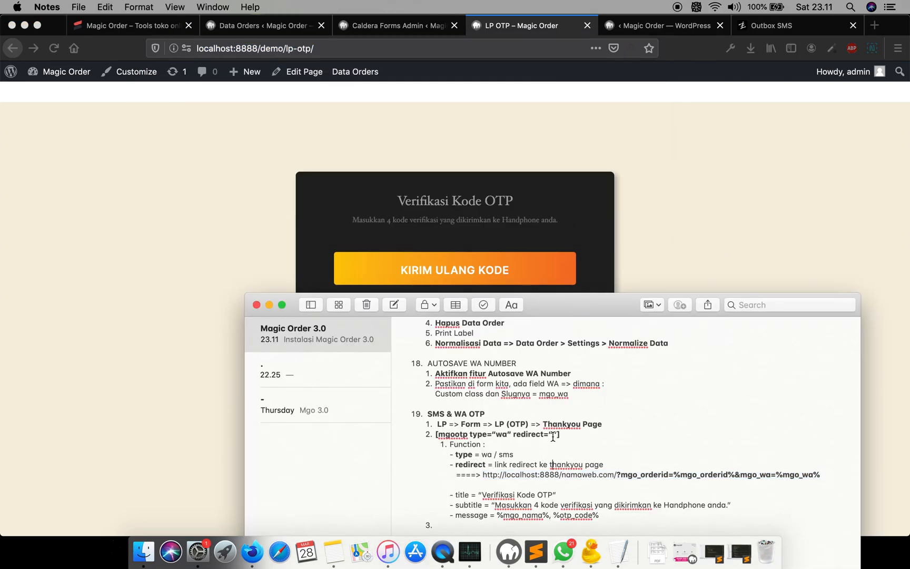
{"action": "left_click", "coordinate": [553, 435]}
{"action": "key", "text": "super+v"}
{"action": "left_click_drag", "start_coordinate": [663, 435], "coordinate": [693, 436]}
{"action": "key", "text": "BackSpace"}
{"action": "type", "text": "terimakasih"}
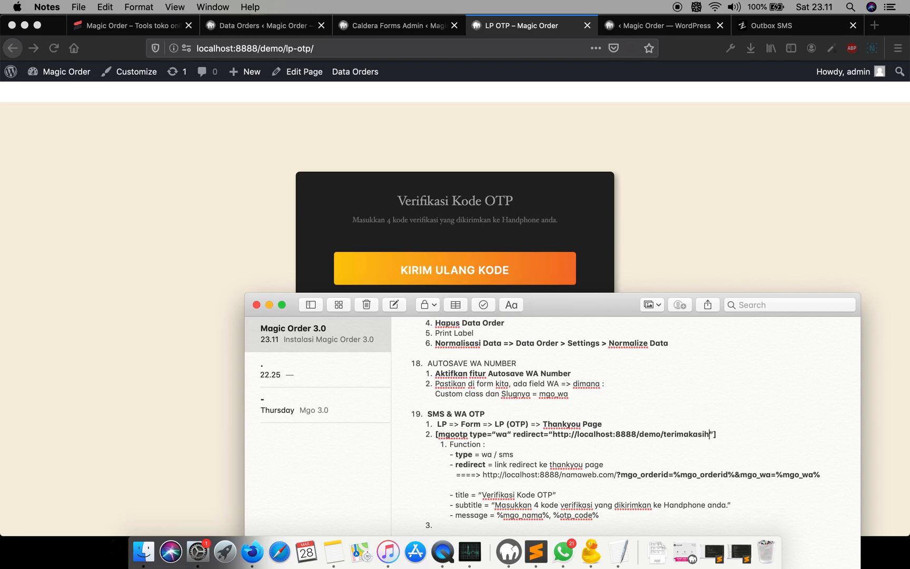
{"action": "type", "text": "/?"}
- Copy the mgo_orderid=%mgo_orderid%&mgo_wa=%mgo_wa% query string and append it to the redirect URL
{"action": "left_click_drag", "start_coordinate": [620, 475], "coordinate": [827, 475]}
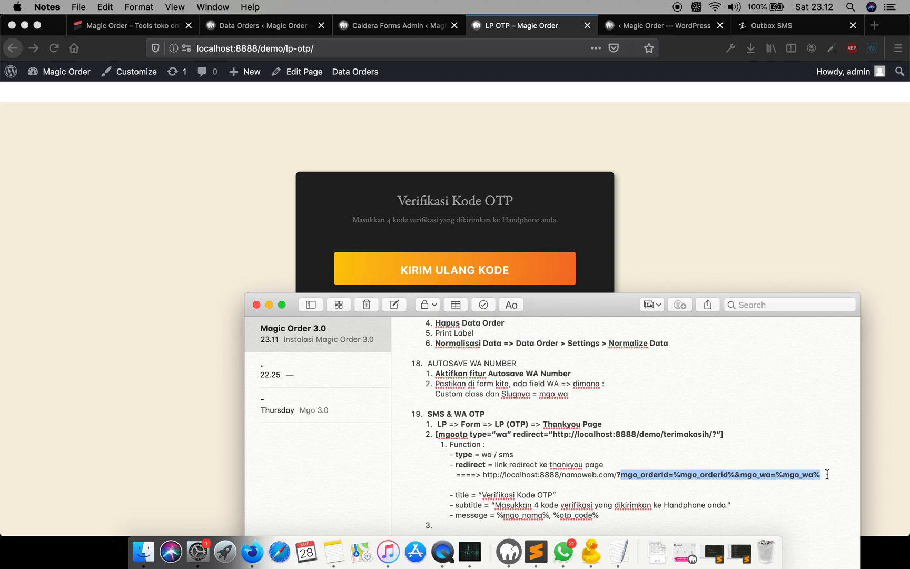
{"action": "key", "text": "super+c"}
{"action": "left_click", "coordinate": [716, 434]}
{"action": "key", "text": "super+v"}
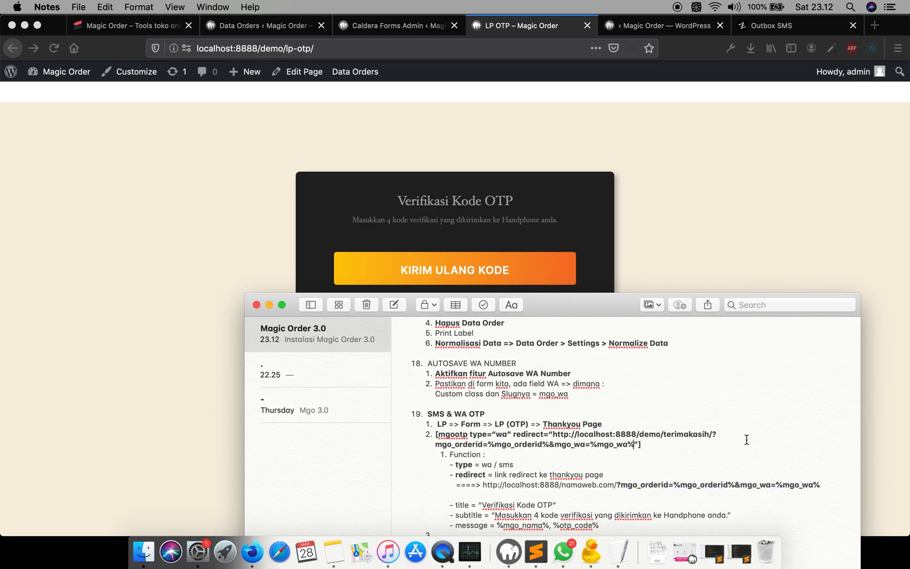
{"action": "scroll", "coordinate": [621, 400], "scroll_direction": "down", "scroll_amount": 2}
{"action": "left_click_drag", "start_coordinate": [569, 305], "coordinate": [344, 134]}
{"action": "left_click_drag", "start_coordinate": [639, 259], "coordinate": [908, 255]}
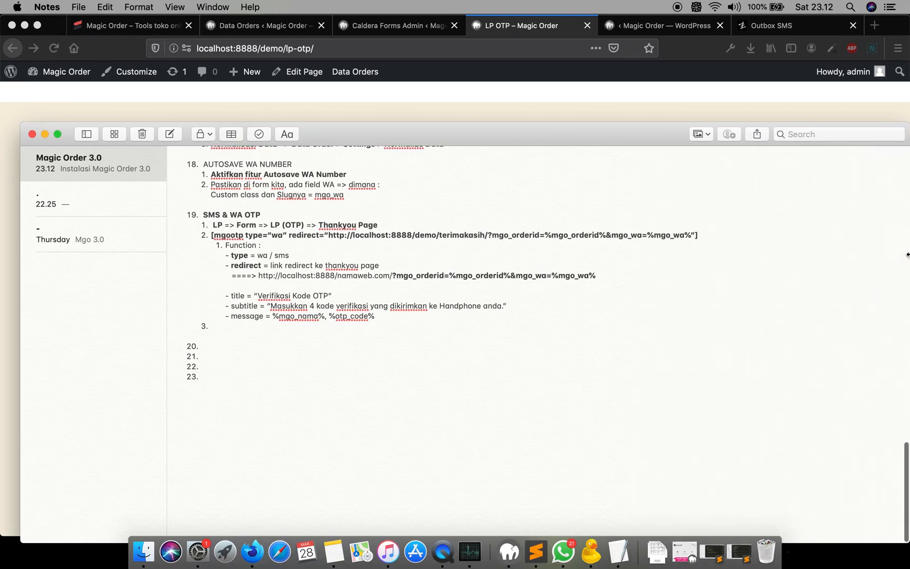
{"action": "left_click_drag", "start_coordinate": [518, 132], "coordinate": [498, 110]}
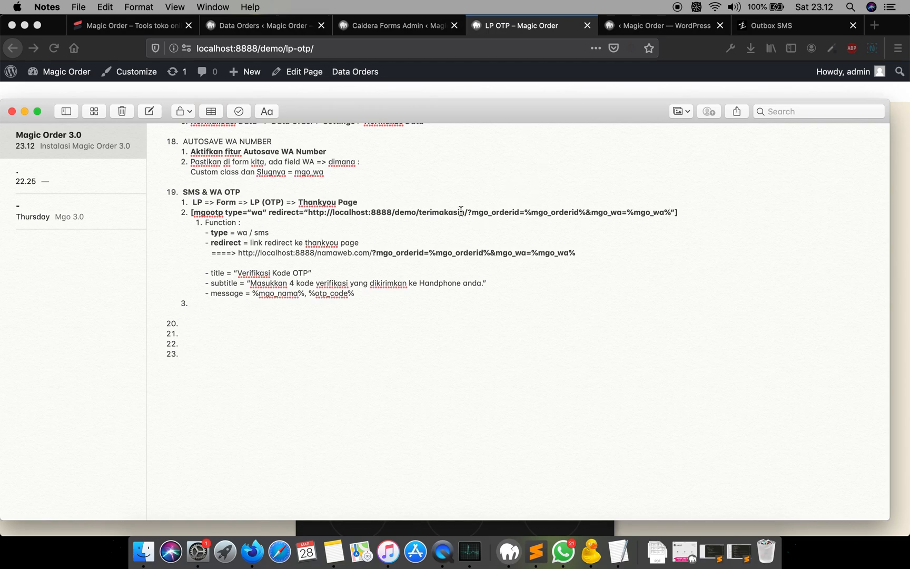
- Review the shortcode's redirect URL and query parameters in the note alongside the LP OTP page
{"action": "left_click_drag", "start_coordinate": [468, 212], "coordinate": [309, 211]}
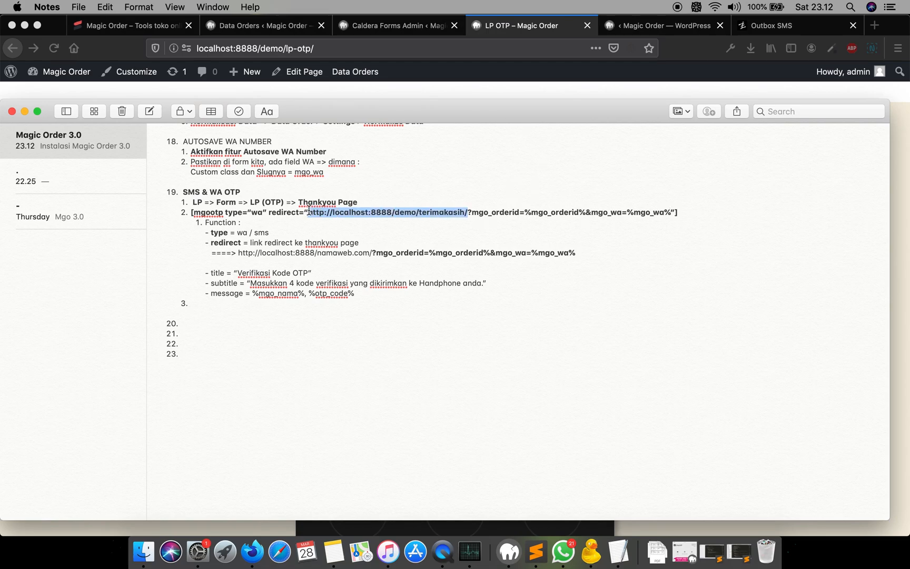
{"action": "left_click", "coordinate": [473, 212]}
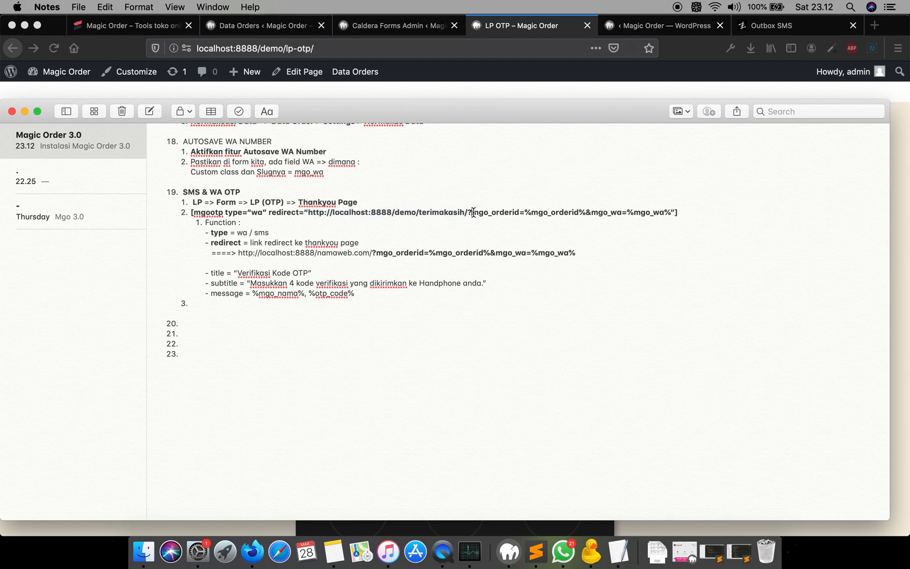
{"action": "left_click_drag", "start_coordinate": [471, 211], "coordinate": [676, 212]}
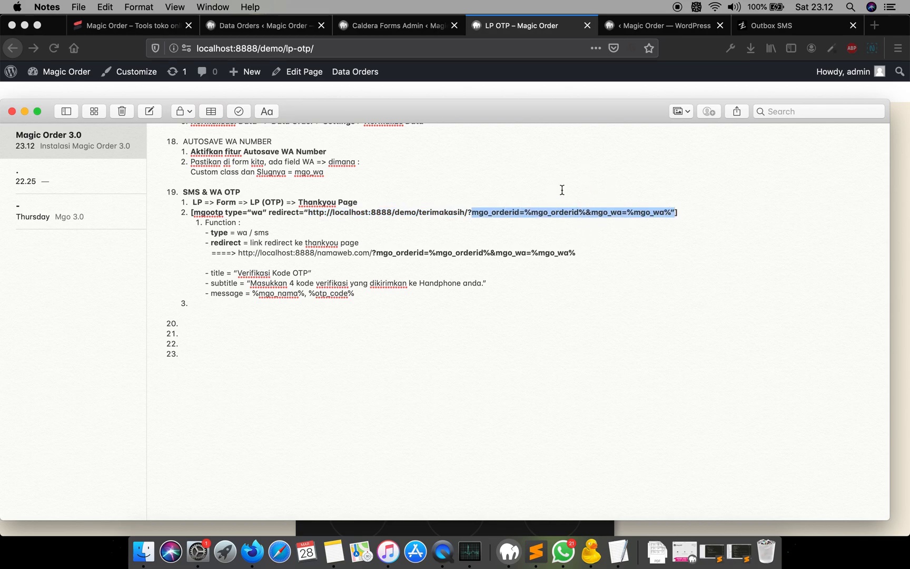
{"action": "double_click", "coordinate": [547, 213]}
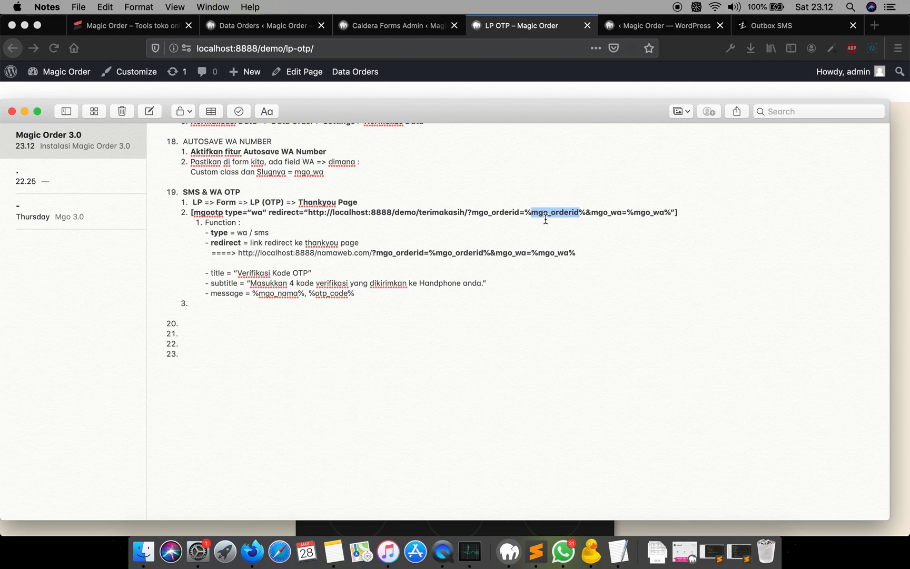
{"action": "double_click", "coordinate": [607, 212]}
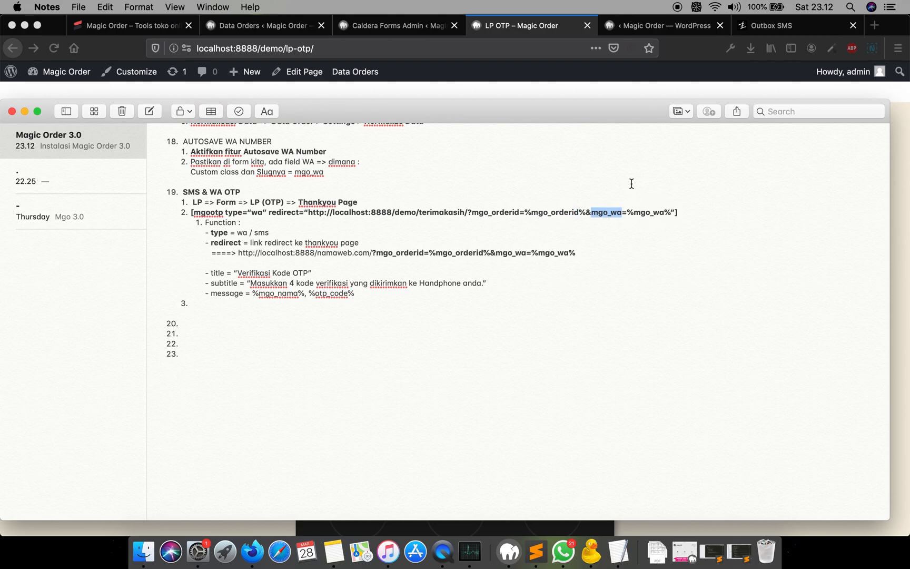
{"action": "left_click", "coordinate": [580, 92]}
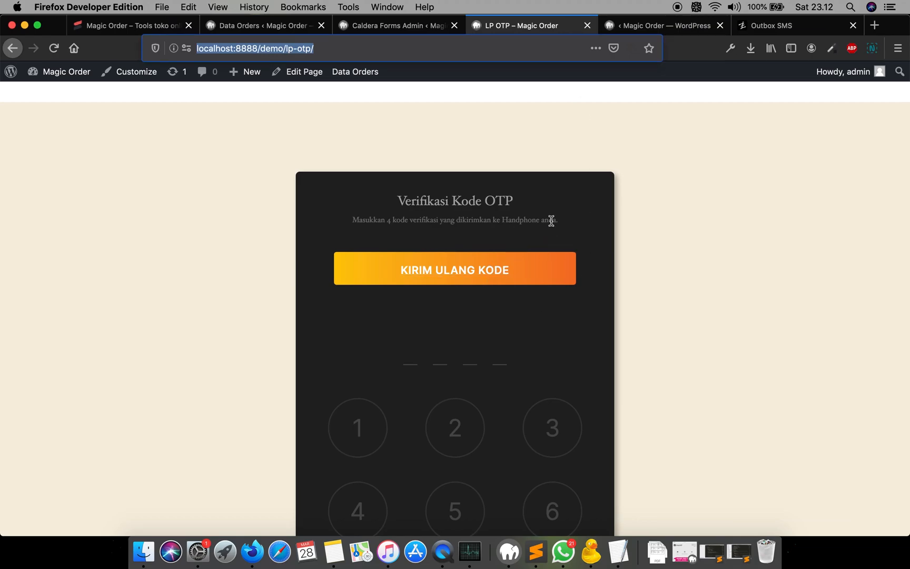
{"action": "left_click", "coordinate": [550, 172]}
{"action": "key", "text": "super+Tab"}
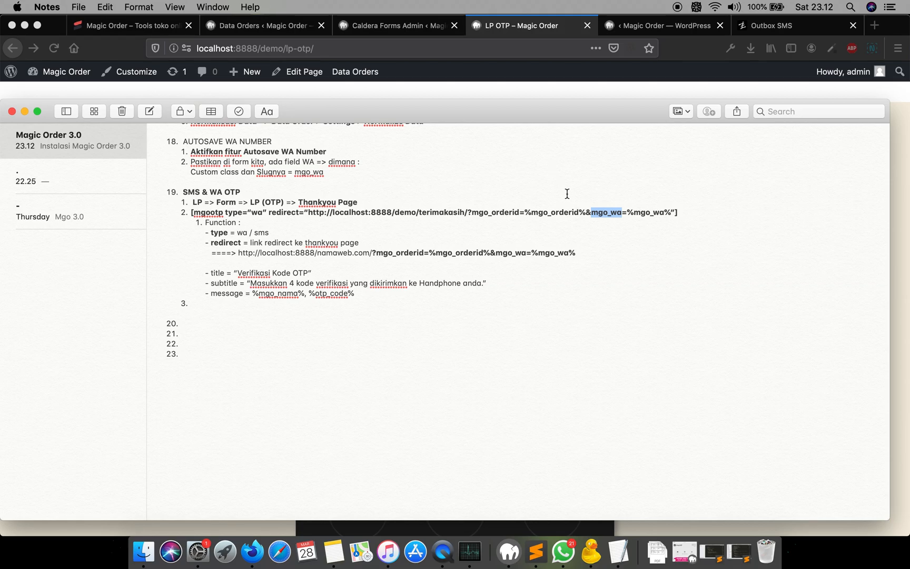
{"action": "left_click", "coordinate": [533, 223]}
{"action": "double_click", "coordinate": [217, 273]}
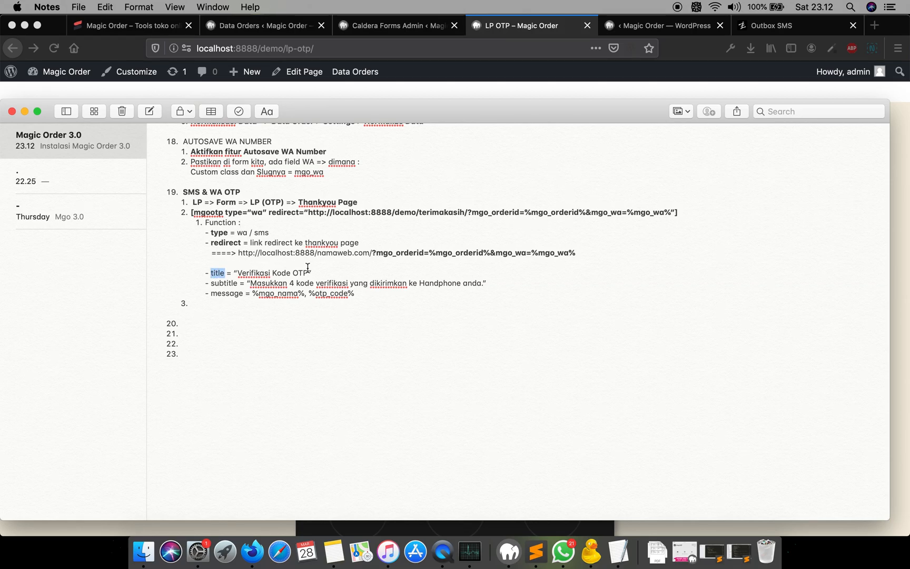
{"action": "key", "text": "super+Tab"}
{"action": "key", "text": "super+Tab"}
{"action": "left_click", "coordinate": [676, 212]}
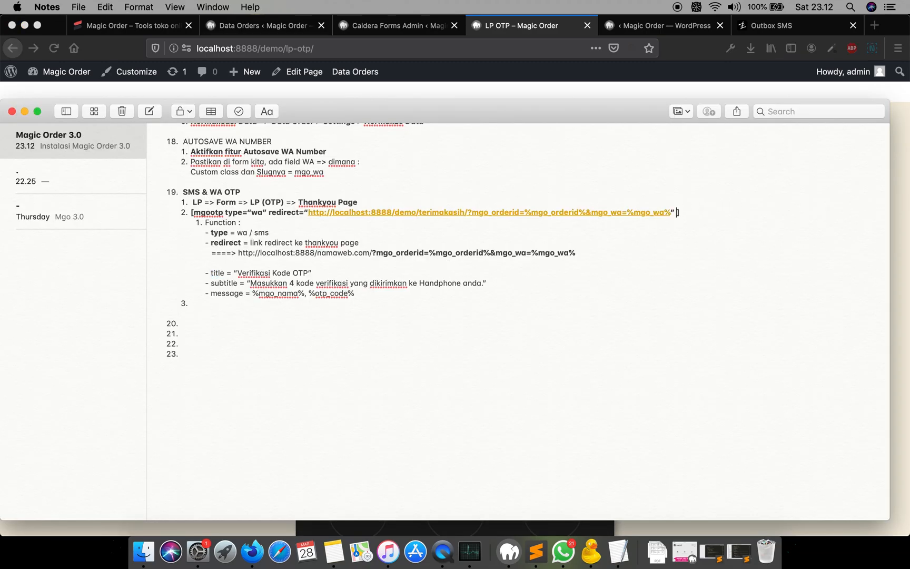
{"action": "type", "text": "title=\"\""}
{"action": "key", "text": "Left"}
{"action": "type", "text": "INI OTP"}
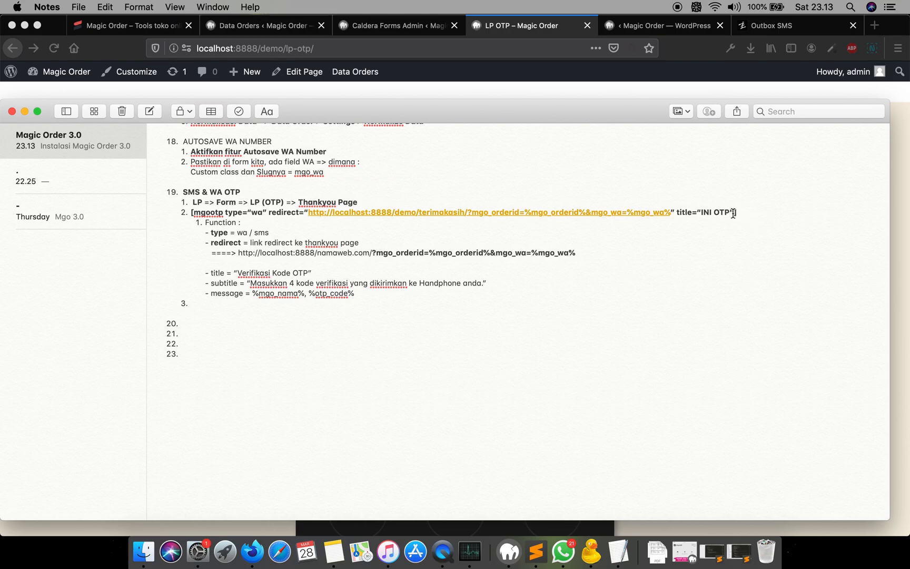
{"action": "left_click", "coordinate": [677, 213], "text": "shift"}
{"action": "key", "text": "BackSpace"}
- Bold the labels title, subtitle and message in the note's function list
{"action": "double_click", "coordinate": [231, 293]}
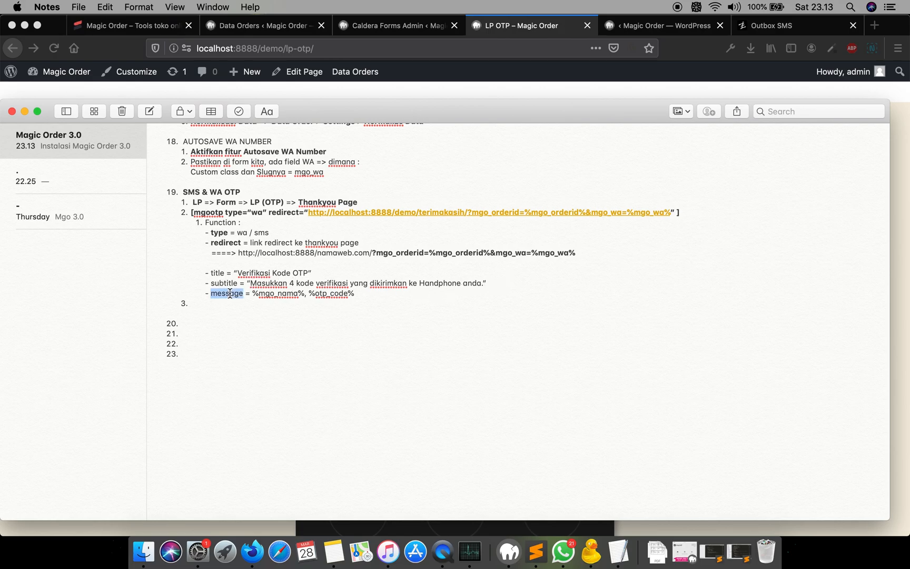
{"action": "left_click", "coordinate": [372, 295]}
{"action": "left_click", "coordinate": [453, 94]}
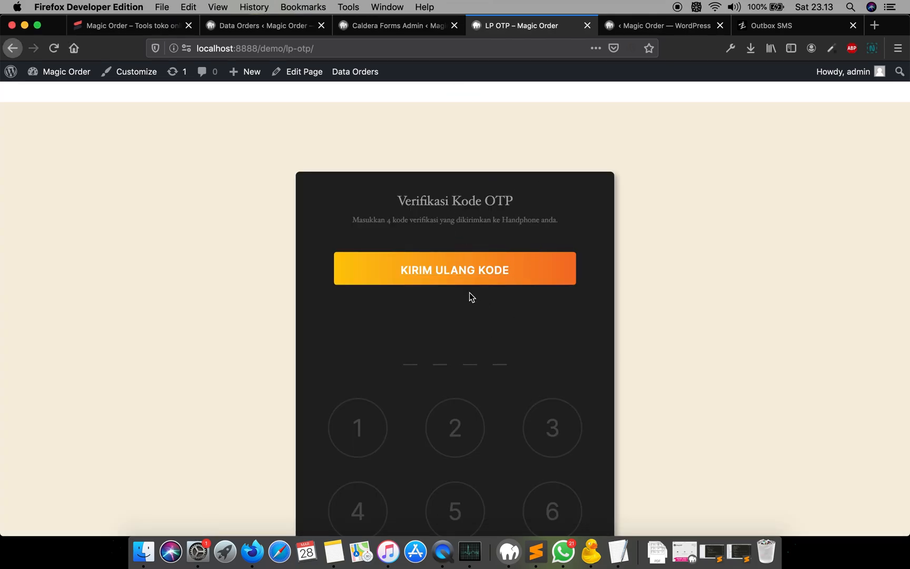
{"action": "key", "text": "super+Tab"}
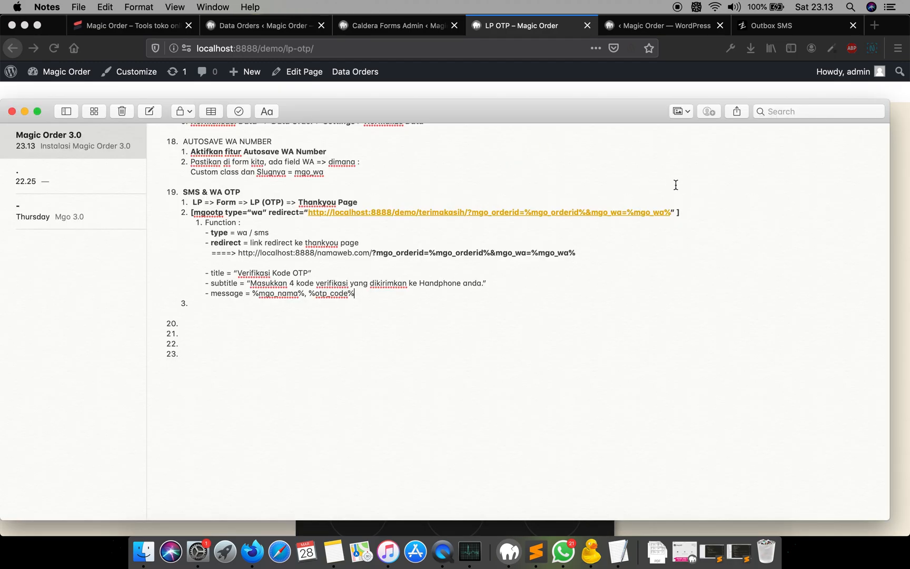
{"action": "double_click", "coordinate": [218, 273]}
{"action": "key", "text": "super+b"}
{"action": "double_click", "coordinate": [225, 282]}
{"action": "key", "text": "super+b"}
{"action": "double_click", "coordinate": [227, 294]}
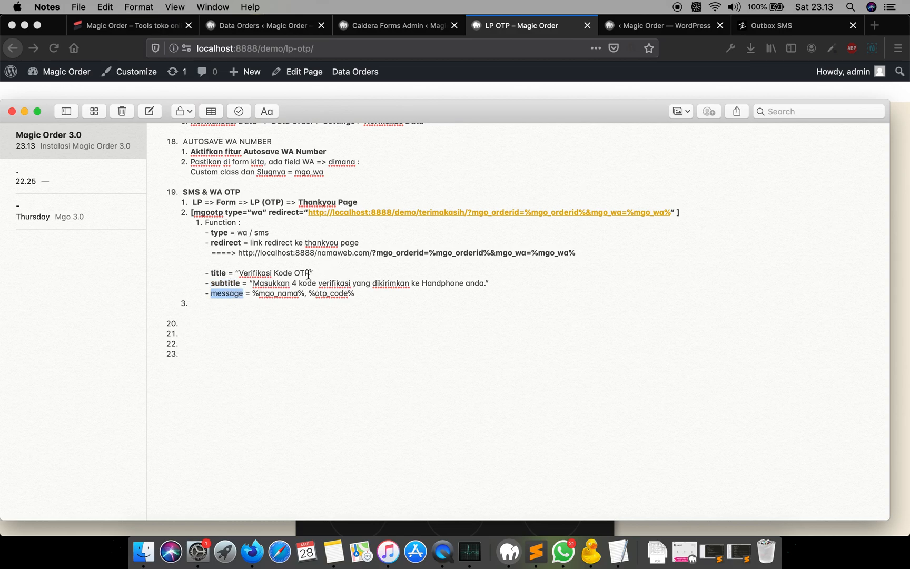
{"action": "key", "text": "super+b"}
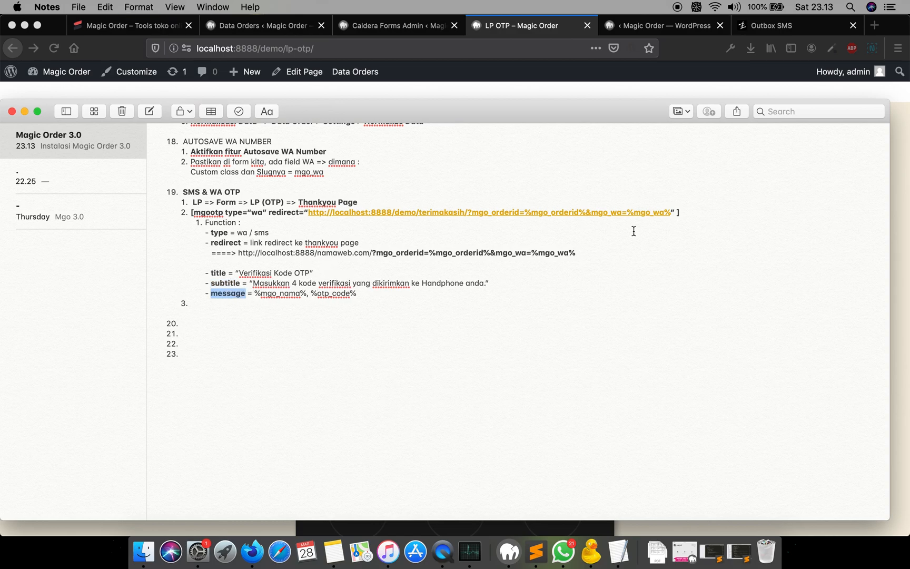
- Append message="Kak %mgo_nama%, ini kode OTPnya %otp_code%. Harap nanti dimasukkan ke data FORM OTP" to the [mgootp] shortcode in the note
{"action": "left_click", "coordinate": [678, 211]}
{"action": "type", "text": "messag"}
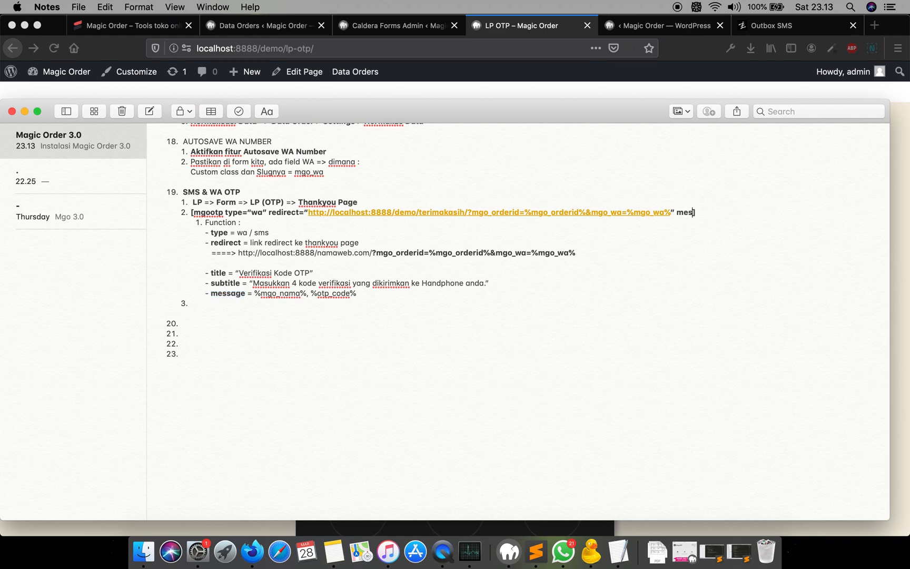
{"action": "type", "text": "e=\""}
{"action": "type", "text": "Kak "}
{"action": "type", "text": "%mgo_n"}
{"action": "type", "text": "ama"}
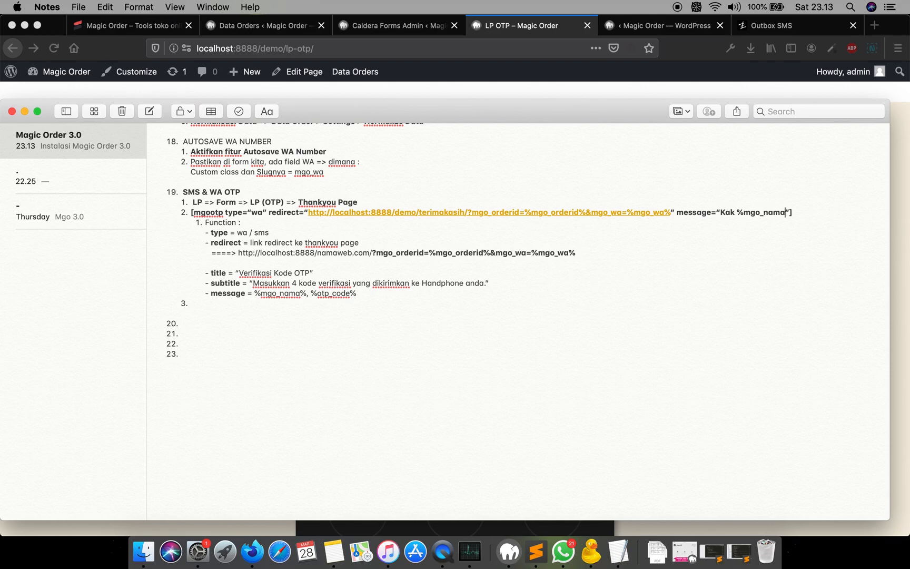
{"action": "type", "text": "%, ini kode OTPnya %mgo"}
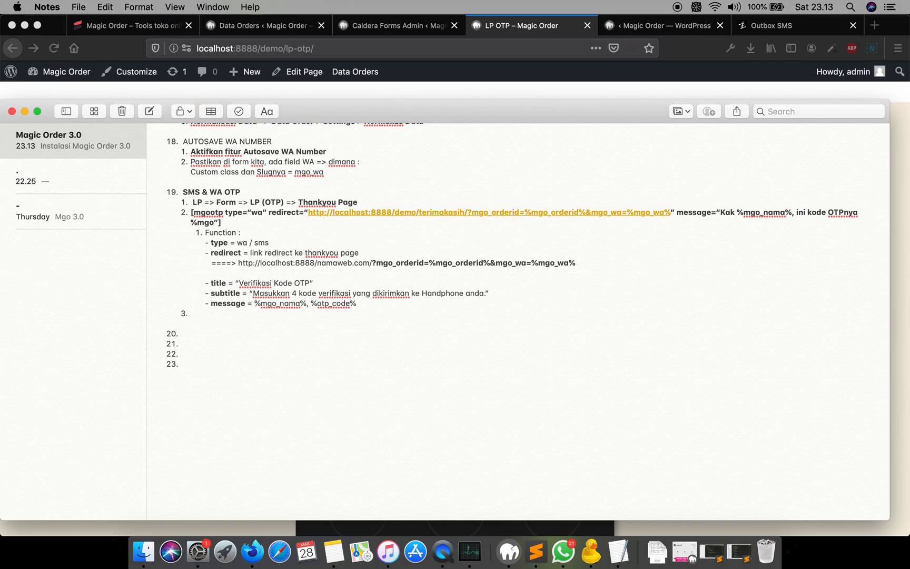
{"action": "key", "text": "BackSpace"}
{"action": "key", "text": "BackSpace"}
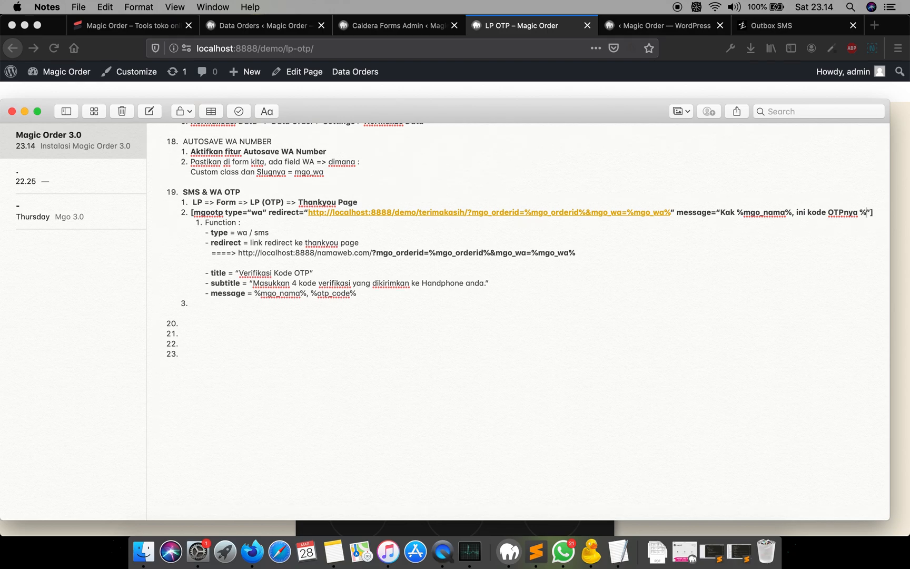
{"action": "type", "text": "otp"}
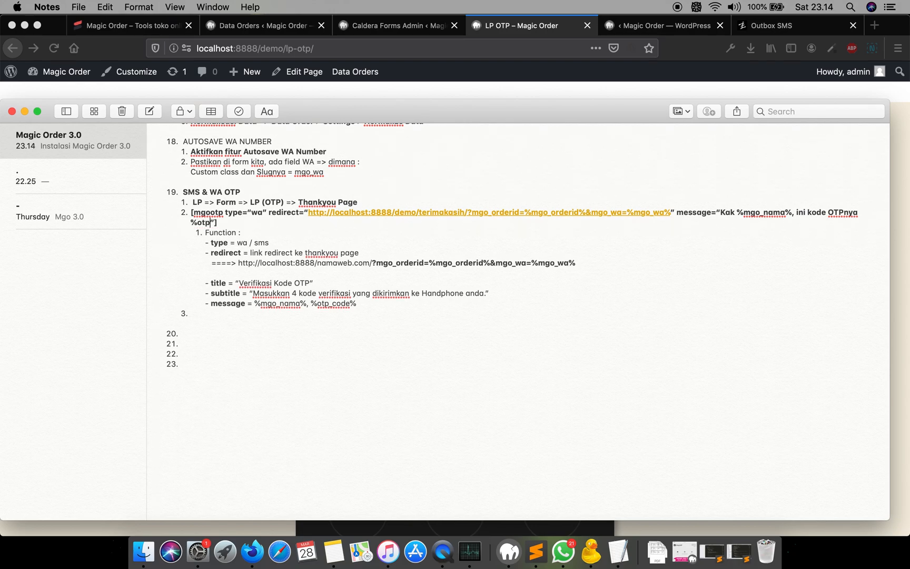
{"action": "type", "text": "_code%. Hata"}
{"action": "key", "text": "BackSpace"}
{"action": "key", "text": "BackSpace"}
{"action": "type", "text": "rap disimpan ai"}
{"action": "key", "text": "BackSpace"}
{"action": "key", "text": "BackSpace"}
{"action": "type", "text": "impan ai"}
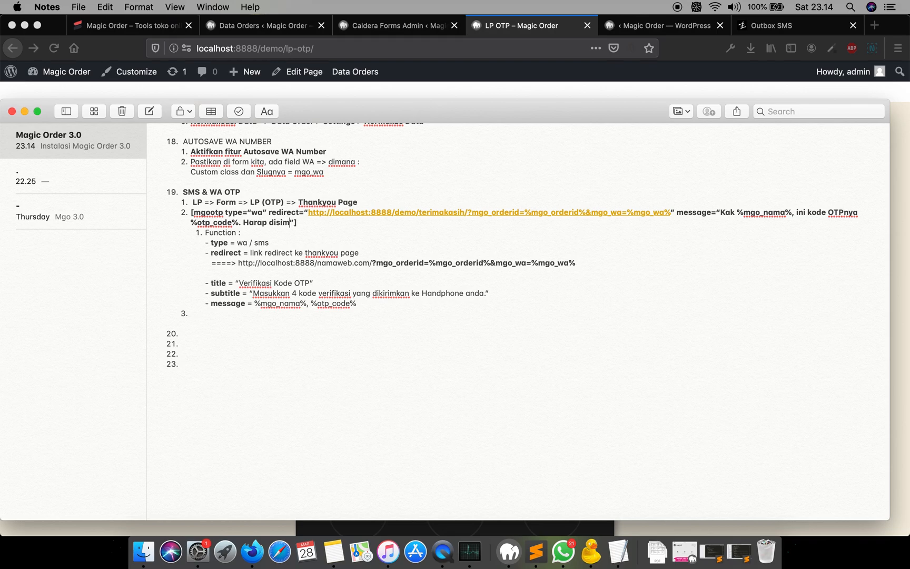
{"action": "key", "text": "BackSpace"}
{"action": "key", "text": "BackSpace"}
{"action": "key", "text": "BackSpace"}
{"action": "key", "text": "BackSpace"}
{"action": "key", "text": "BackSpace"}
{"action": "key", "text": "BackSpace"}
{"action": "key", "text": "BackSpace"}
{"action": "key", "text": "BackSpace"}
{"action": "key", "text": "BackSpace"}
{"action": "key", "text": "BackSpace"}
{"action": "key", "text": "BackSpace"}
{"action": "type", "text": "nanti dimasukkan ke data"}
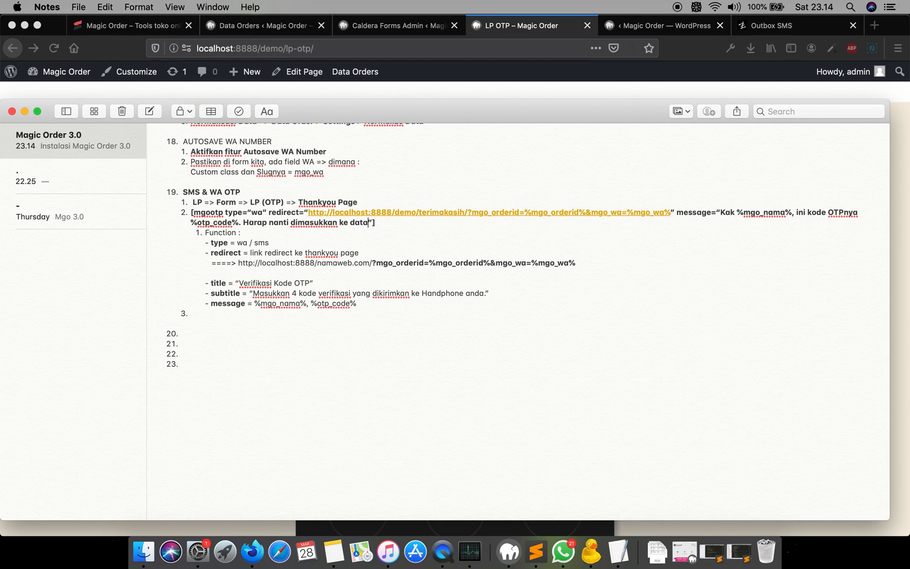
{"action": "type", "text": " FORM OTP"}
{"action": "left_click", "coordinate": [433, 214]}
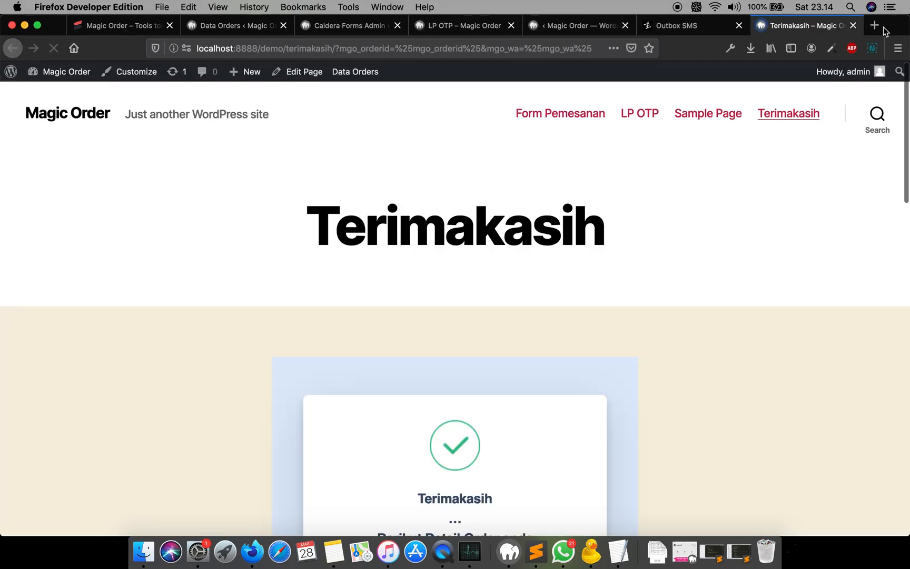
{"action": "left_click", "coordinate": [854, 25]}
{"action": "key", "text": "super+Tab"}
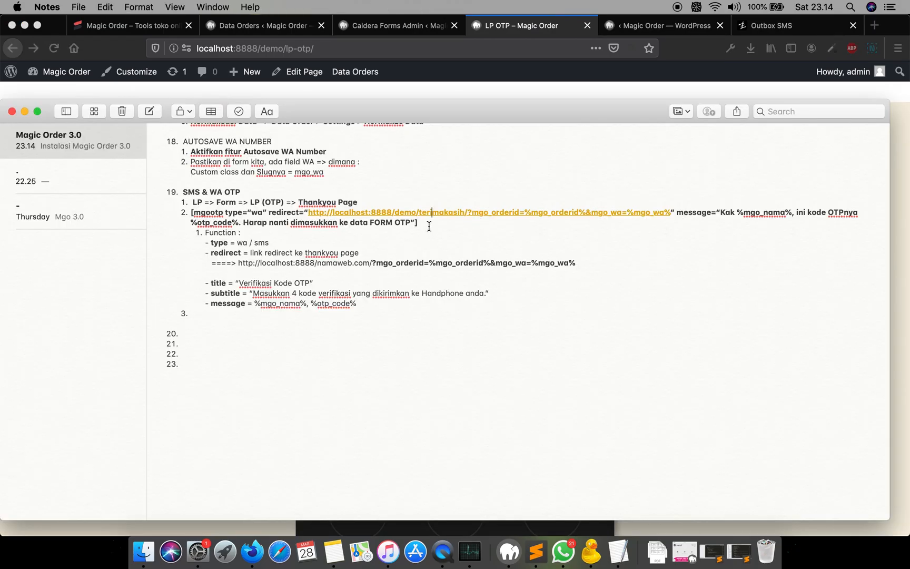
- Copy the completed shortcode line from the note and paste it into the LP OTP page's code editor
{"action": "triple_click", "coordinate": [195, 212]}
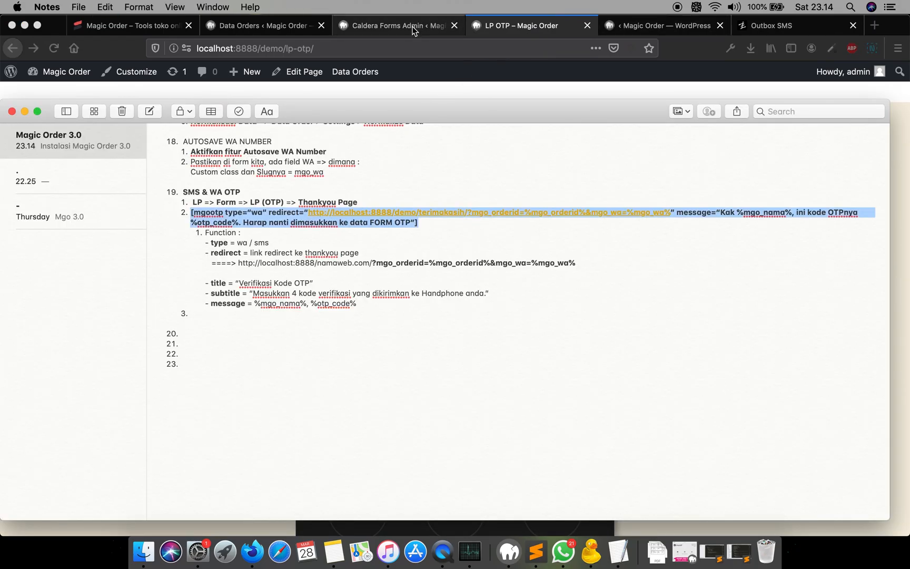
{"action": "left_click", "coordinate": [433, 27]}
{"action": "left_click", "coordinate": [269, 26]}
{"action": "left_click", "coordinate": [529, 33]}
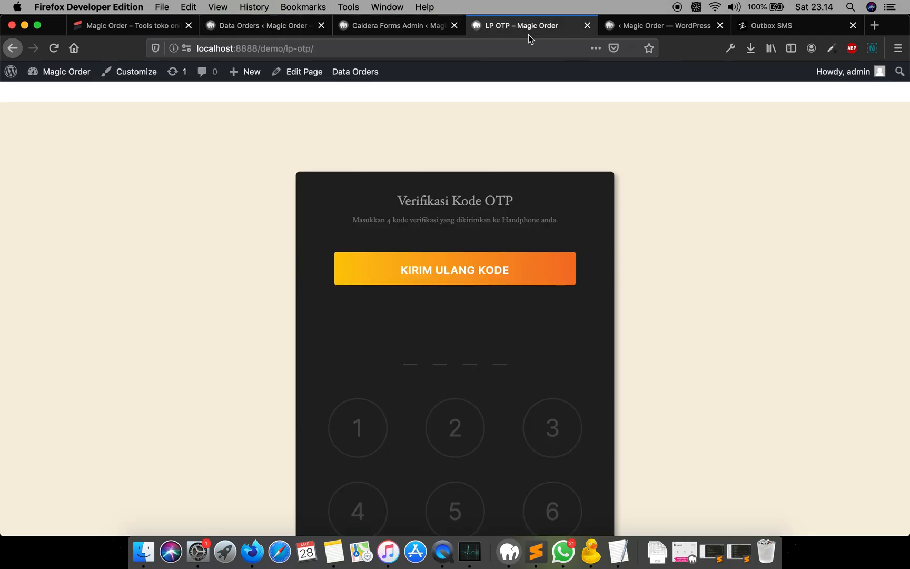
{"action": "left_click", "coordinate": [296, 72]}
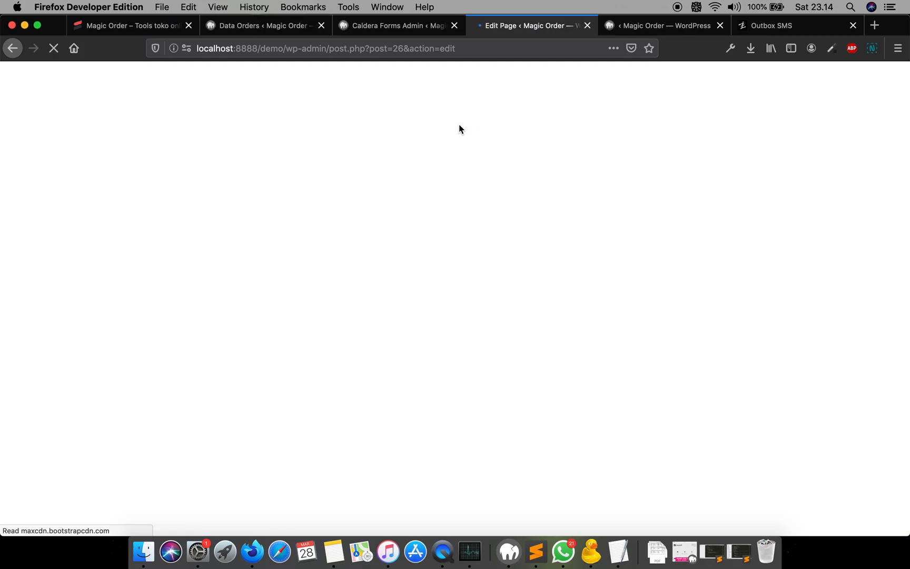
{"action": "key", "text": "super+v"}
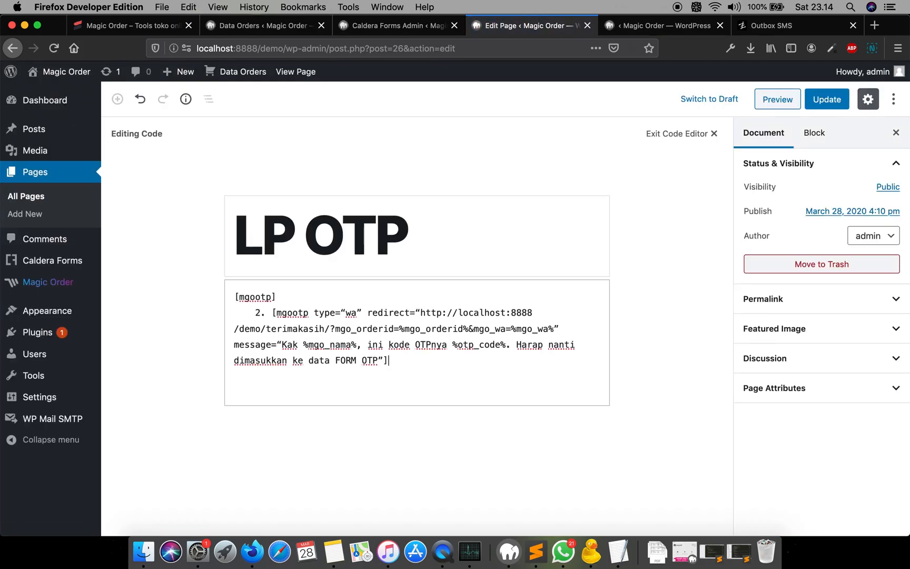
- Remove the pasted list number and replace every curly quote in the shortcode with straight quotes
{"action": "left_click_drag", "start_coordinate": [272, 313], "coordinate": [197, 311]}
{"action": "key", "text": "BackSpace"}
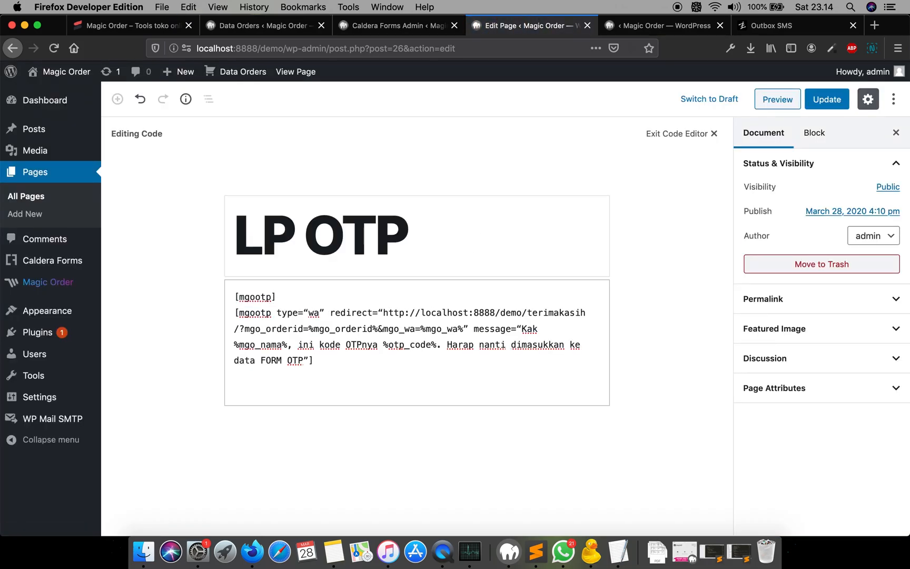
{"action": "left_click", "coordinate": [322, 313]}
{"action": "key", "text": "BackSpace"}
{"action": "type", "text": "\""}
{"action": "key", "text": "BackSpace"}
{"action": "type", "text": "\""}
{"action": "left_click", "coordinate": [384, 312]}
{"action": "key", "text": "BackSpace"}
{"action": "type", "text": "\""}
{"action": "left_click", "coordinate": [467, 330]}
{"action": "key", "text": "BackSpace"}
{"action": "type", "text": "\""}
{"action": "left_click", "coordinate": [522, 329]}
{"action": "key", "text": "BackSpace"}
{"action": "type", "text": "\""}
{"action": "left_click", "coordinate": [321, 360]}
{"action": "key", "text": "BackSpace"}
{"action": "type", "text": ":"}
{"action": "type", "text": "\""}
- Delete the old bare [mgootp] line and update the LP OTP page
{"action": "left_click_drag", "start_coordinate": [297, 298], "coordinate": [199, 296]}
{"action": "key", "text": "BackSpace"}
{"action": "key", "text": "Delete"}
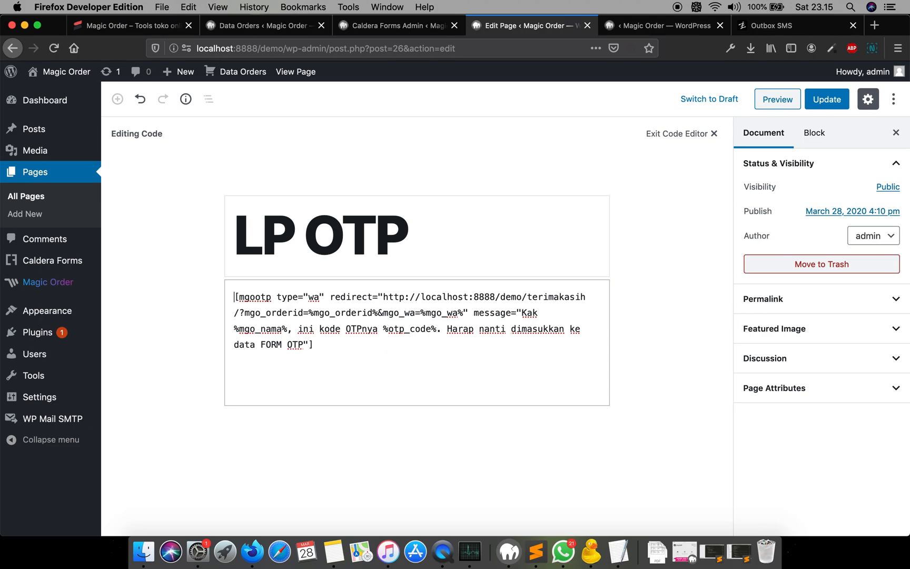
{"action": "left_click", "coordinate": [827, 99]}
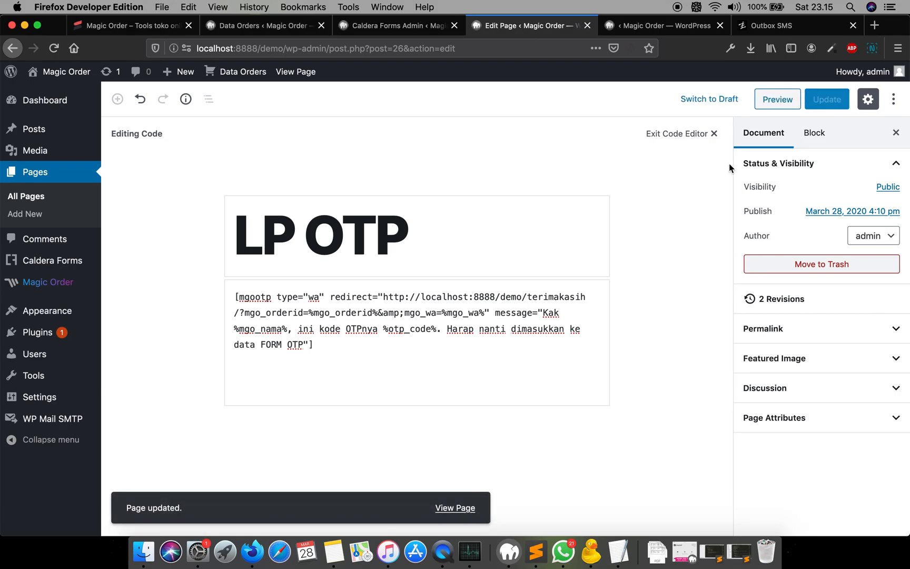
- Preview the updated LP OTP page and scroll through it
{"action": "left_click", "coordinate": [784, 98]}
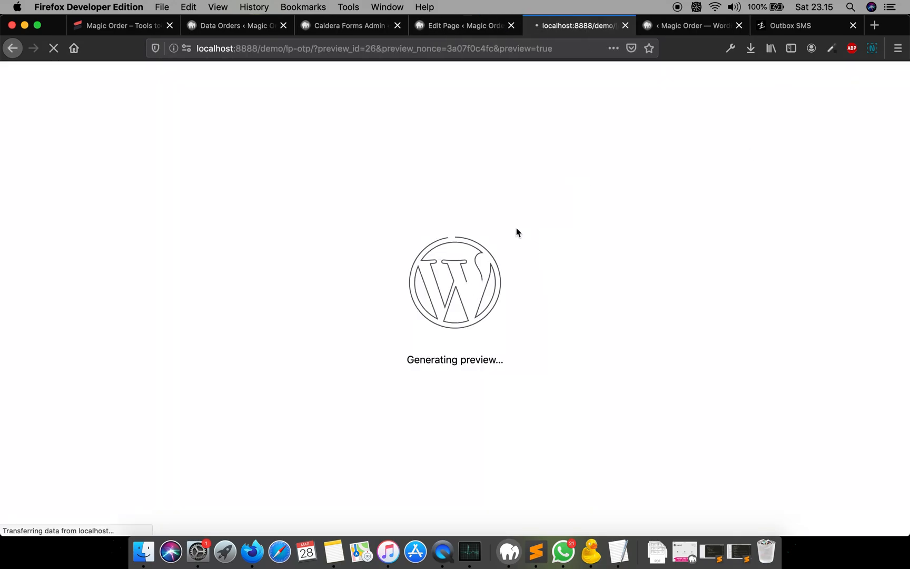
{"action": "scroll", "coordinate": [516, 228], "scroll_direction": "down", "scroll_amount": 5}
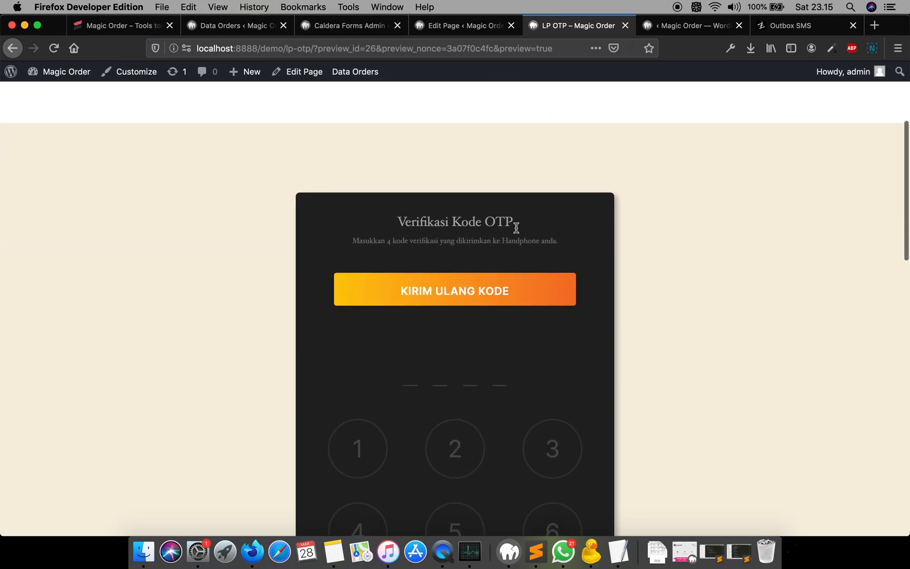
{"action": "scroll", "coordinate": [516, 227], "scroll_direction": "down", "scroll_amount": 4}
{"action": "scroll", "coordinate": [514, 227], "scroll_direction": "up", "scroll_amount": 9}
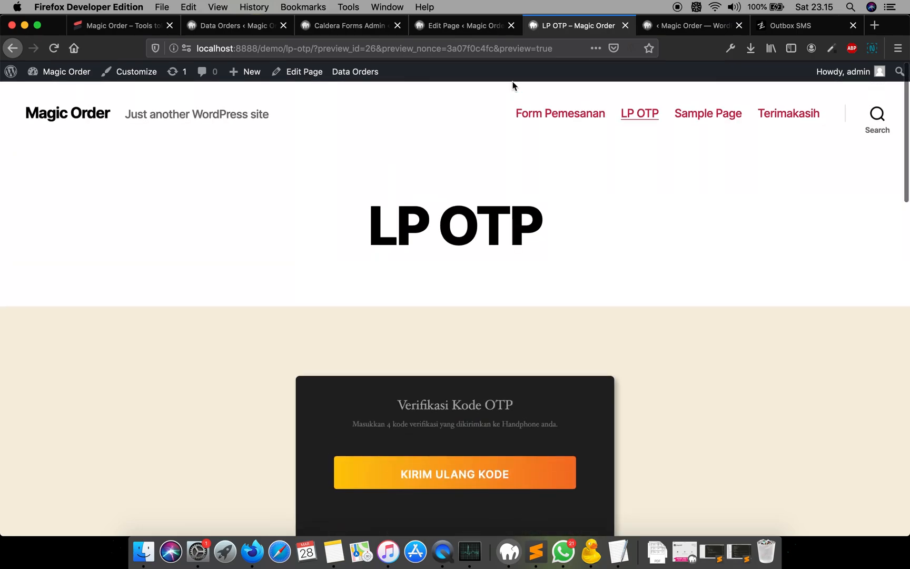
{"action": "scroll", "coordinate": [493, 250], "scroll_direction": "down", "scroll_amount": 2}
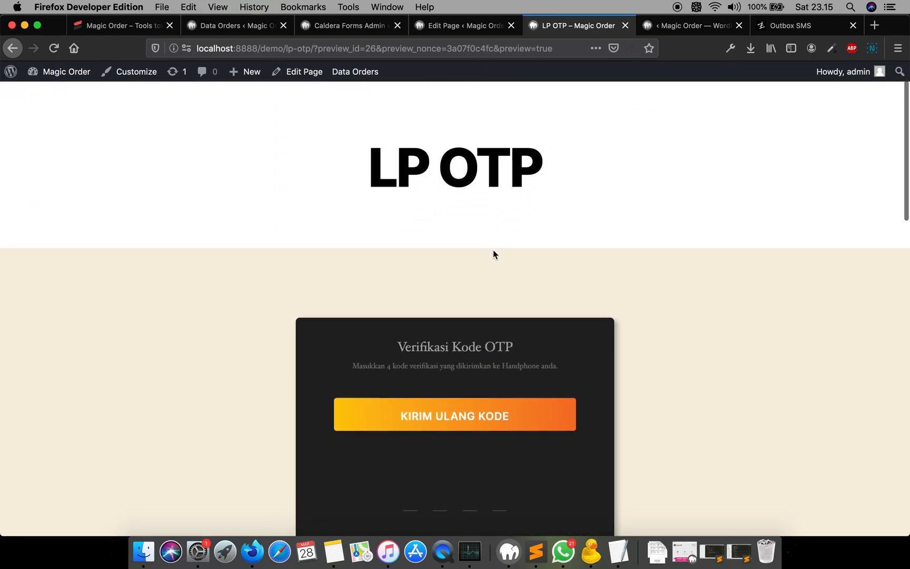
- Review the LP => Form => LP (OTP) => Thankyou Page flow written in the SMS & WA OTP note
{"action": "key", "text": "super+Tab"}
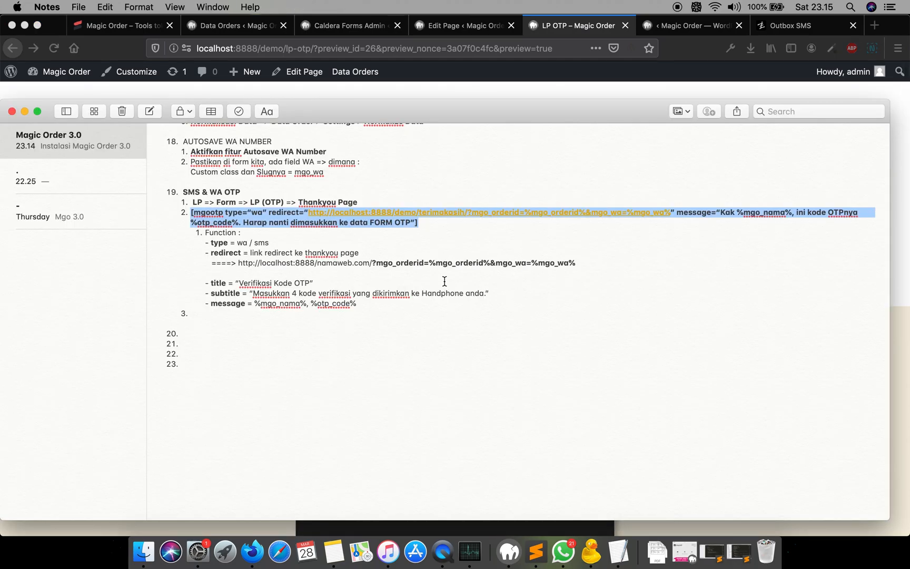
{"action": "scroll", "coordinate": [321, 249], "scroll_direction": "down", "scroll_amount": 3}
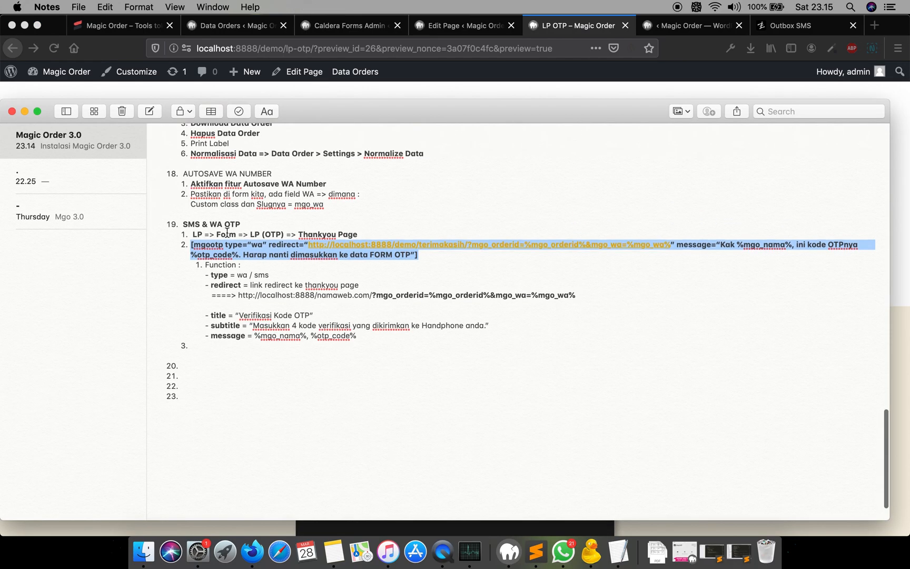
{"action": "double_click", "coordinate": [226, 235]}
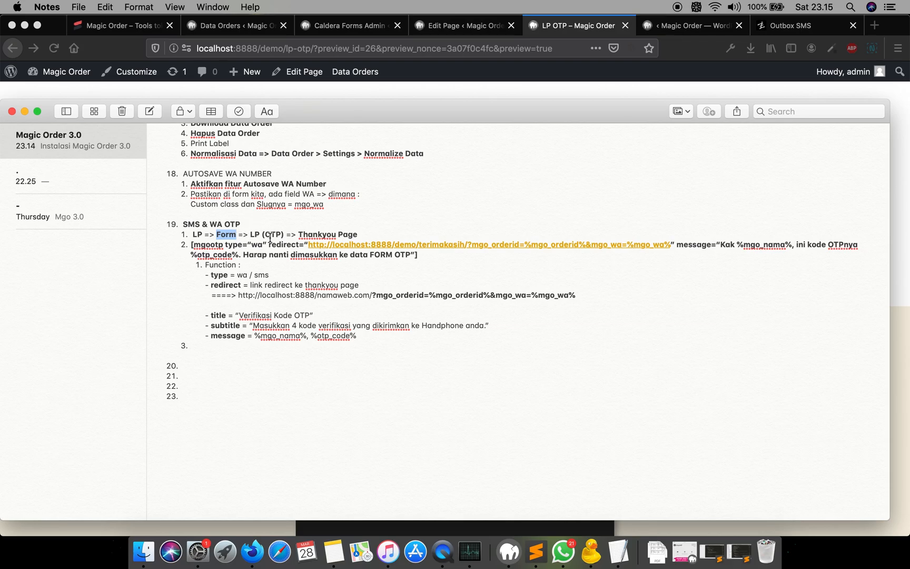
{"action": "left_click", "coordinate": [483, 66]}
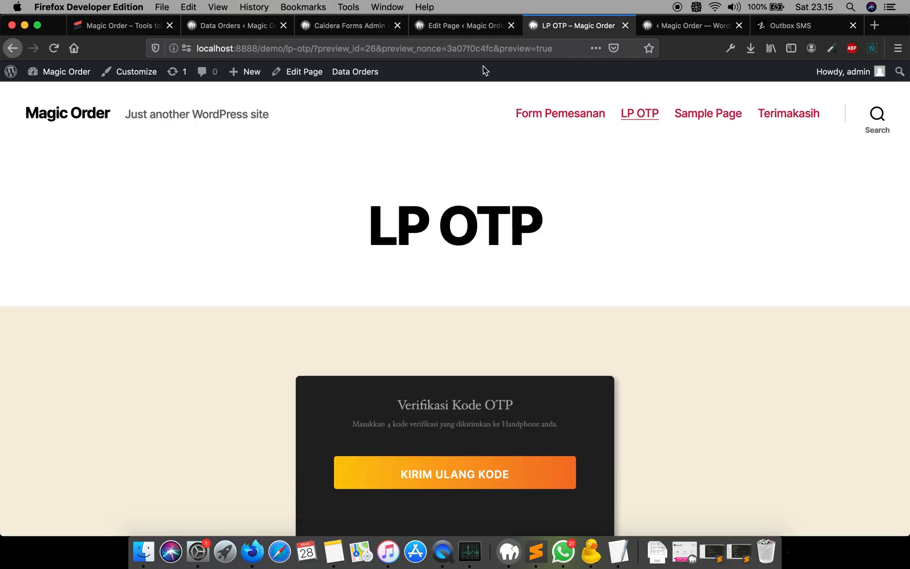
- Open the Form Pemesanan page from the WordPress pages list and scroll through the order form
{"action": "left_click", "coordinate": [352, 28]}
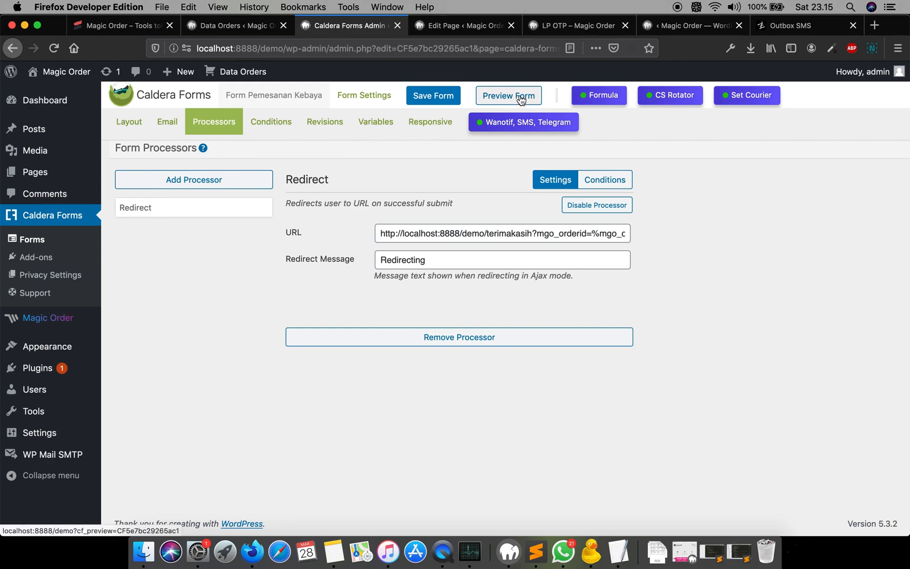
{"action": "mouse_move", "coordinate": [45, 171]}
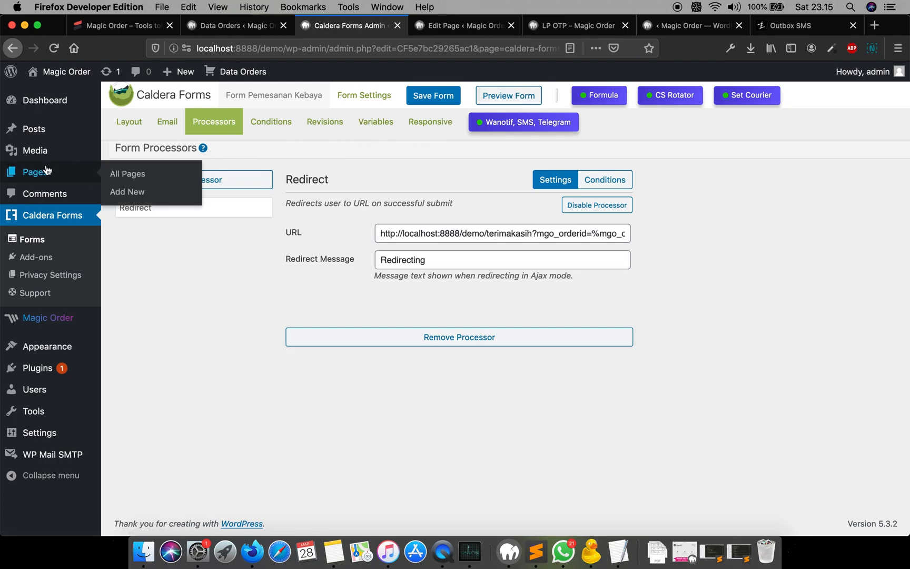
{"action": "left_click", "coordinate": [129, 174]}
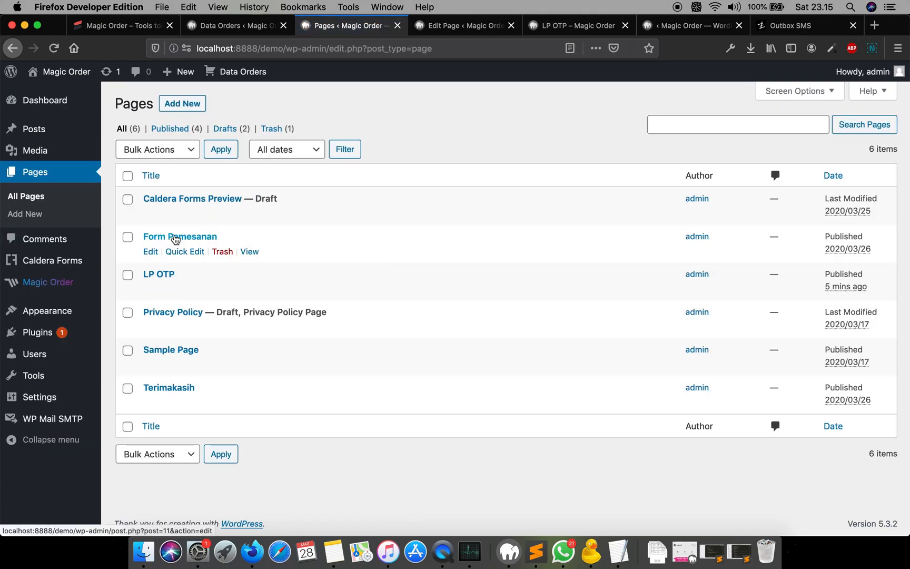
{"action": "left_click", "coordinate": [250, 251]}
{"action": "scroll", "coordinate": [377, 256], "scroll_direction": "down", "scroll_amount": 5}
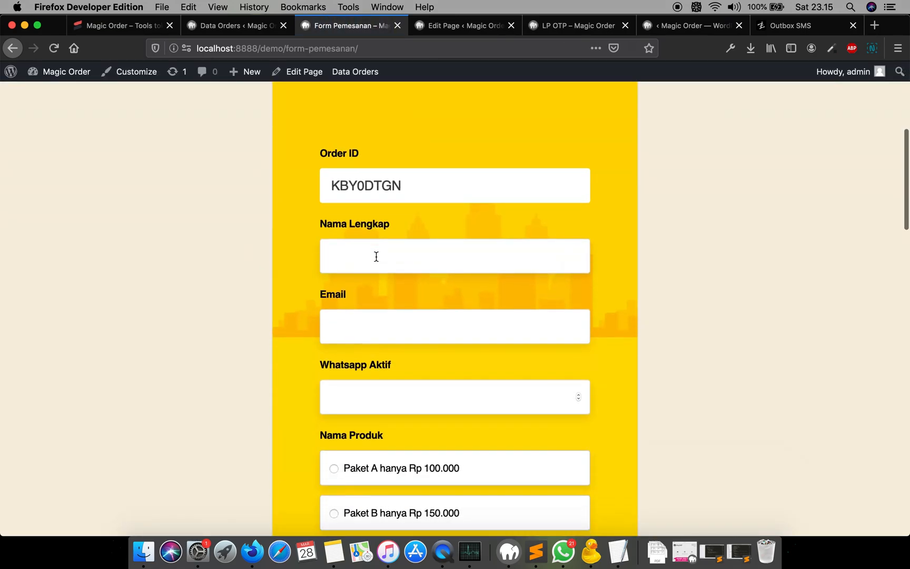
{"action": "scroll", "coordinate": [486, 217], "scroll_direction": "down", "scroll_amount": 1}
{"action": "scroll", "coordinate": [485, 218], "scroll_direction": "up", "scroll_amount": 1}
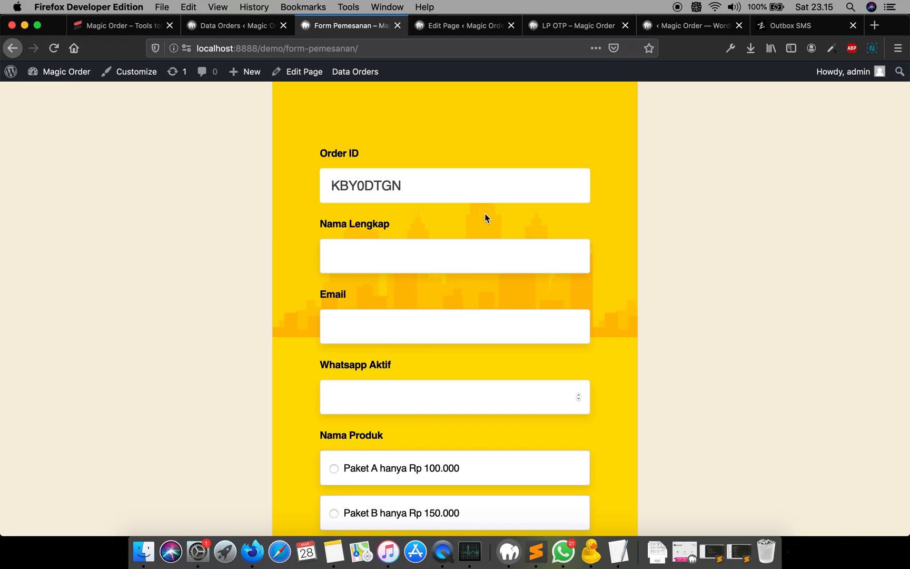
{"action": "scroll", "coordinate": [248, 179], "scroll_direction": "down", "scroll_amount": 1}
{"action": "scroll", "coordinate": [227, 182], "scroll_direction": "up", "scroll_amount": 4}
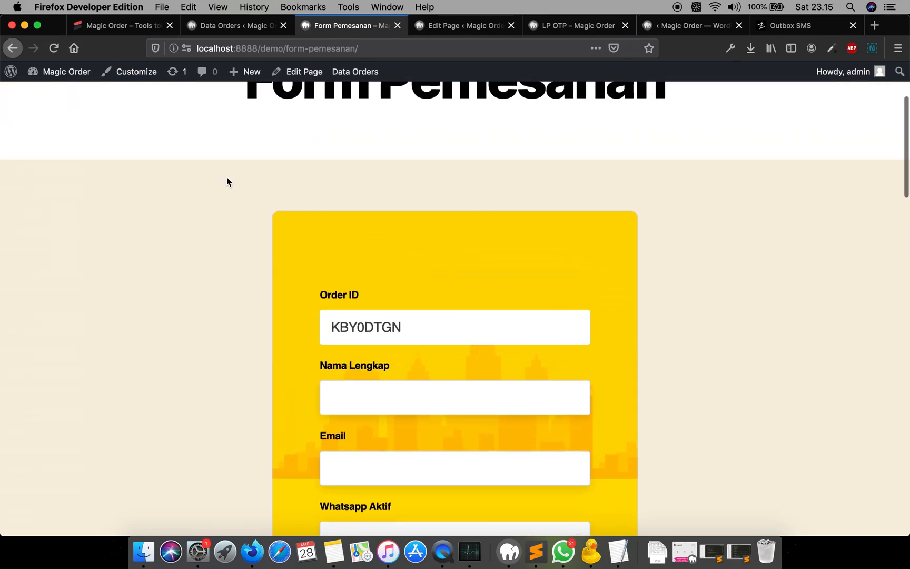
{"action": "scroll", "coordinate": [227, 182], "scroll_direction": "down", "scroll_amount": 6}
{"action": "scroll", "coordinate": [227, 182], "scroll_direction": "up", "scroll_amount": 1}
{"action": "scroll", "coordinate": [227, 179], "scroll_direction": "up", "scroll_amount": 1}
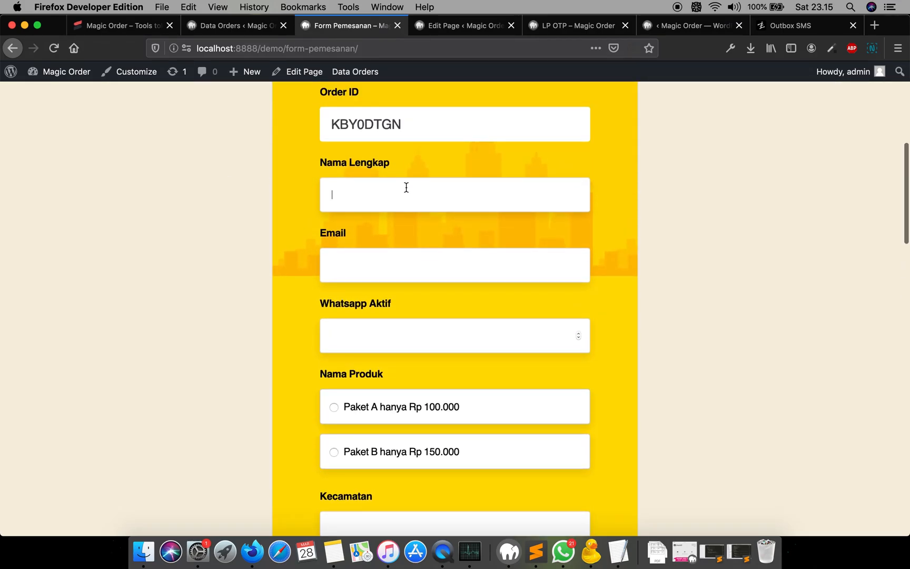
{"action": "scroll", "coordinate": [465, 175], "scroll_direction": "up", "scroll_amount": 1}
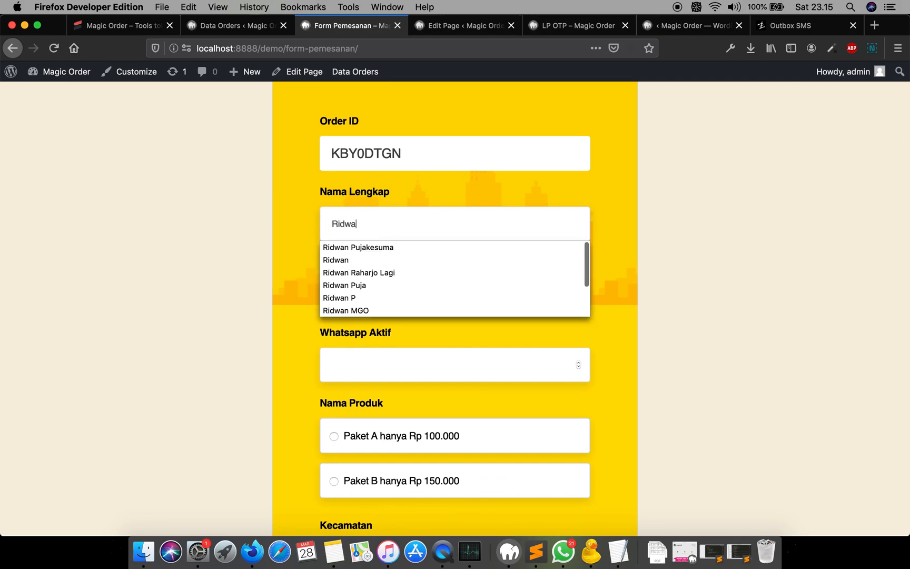
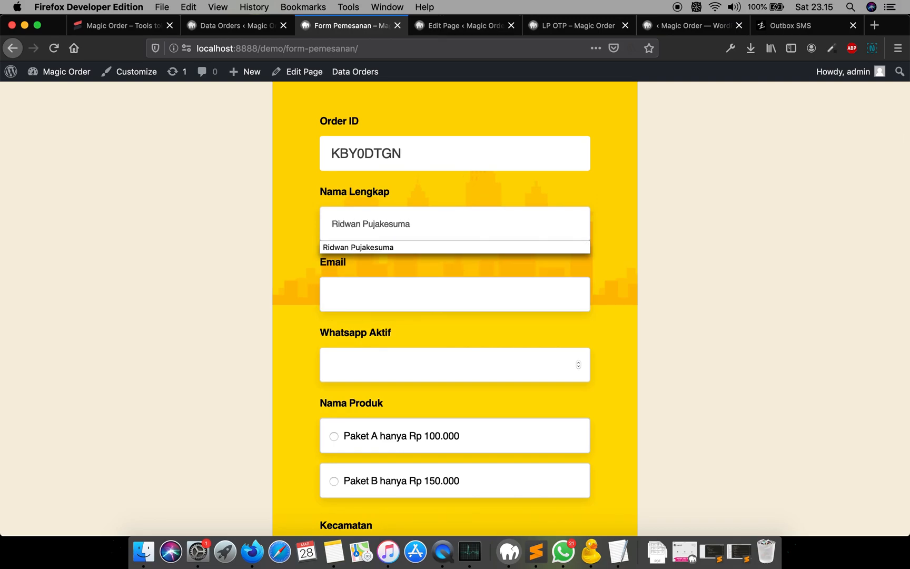
- Fill in the order form with the customer's full name, e-mail address and WhatsApp number
{"action": "key", "text": "Tab"}
{"action": "type", "text": "ridwan"}
{"action": "key", "text": "Down"}
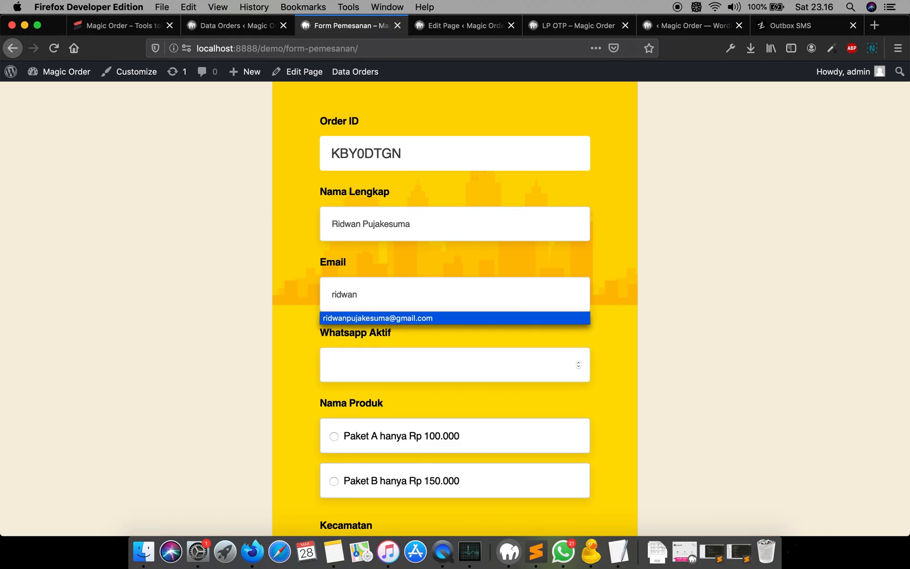
{"action": "key", "text": "Return"}
{"action": "key", "text": "Tab"}
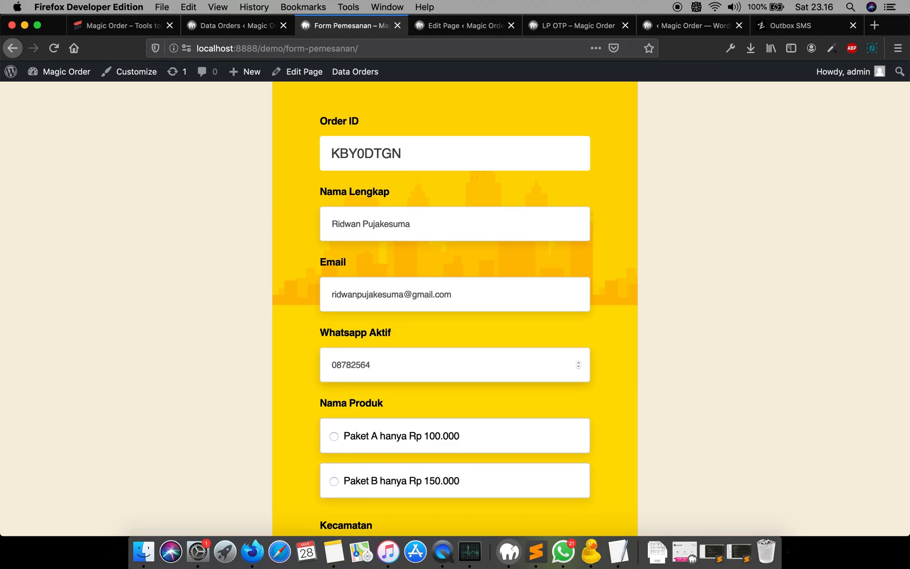
- Choose Paket A hanya Rp 100.000 and set the Kecamatan to Medan Area, Medan, Sumatera Utara
{"action": "scroll", "coordinate": [469, 192], "scroll_direction": "down", "scroll_amount": 3}
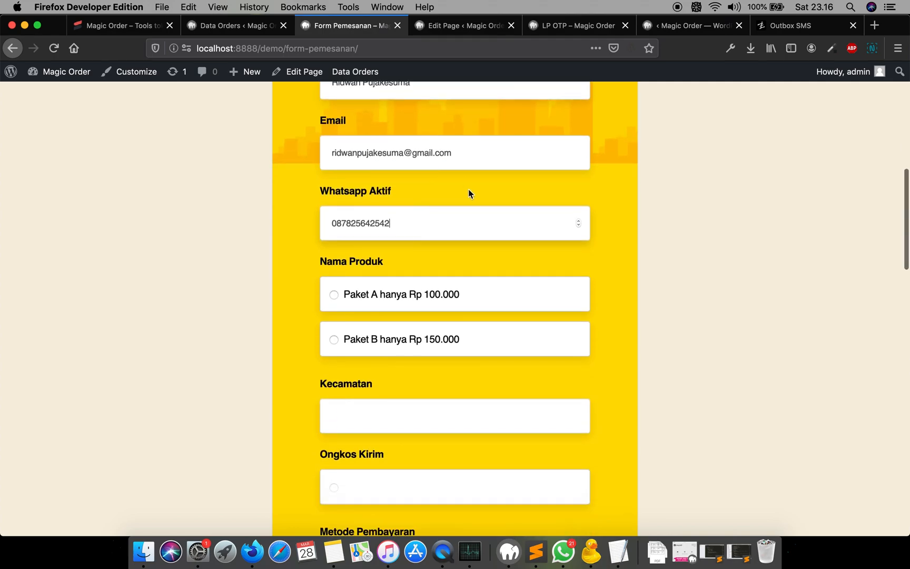
{"action": "left_click", "coordinate": [447, 299]}
{"action": "scroll", "coordinate": [447, 300], "scroll_direction": "down", "scroll_amount": 2}
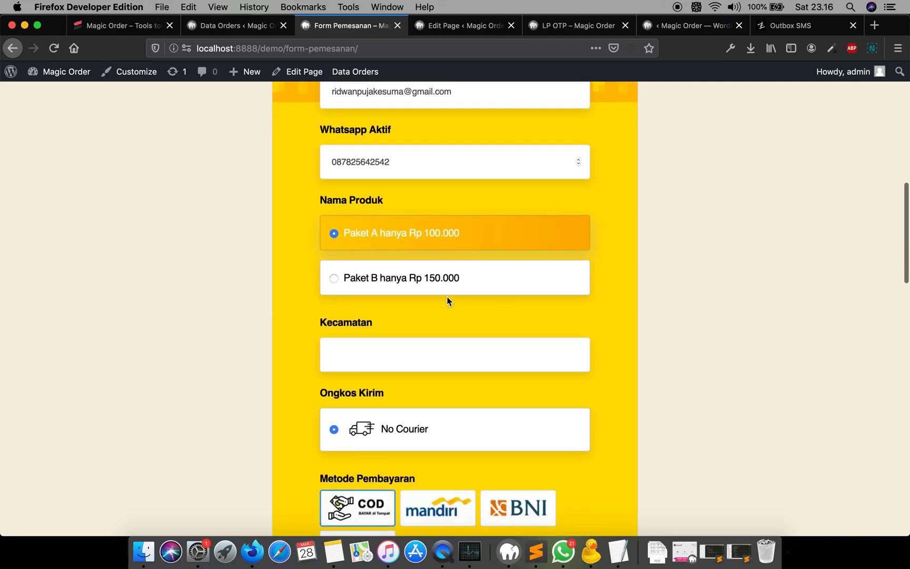
{"action": "type", "text": "medan"}
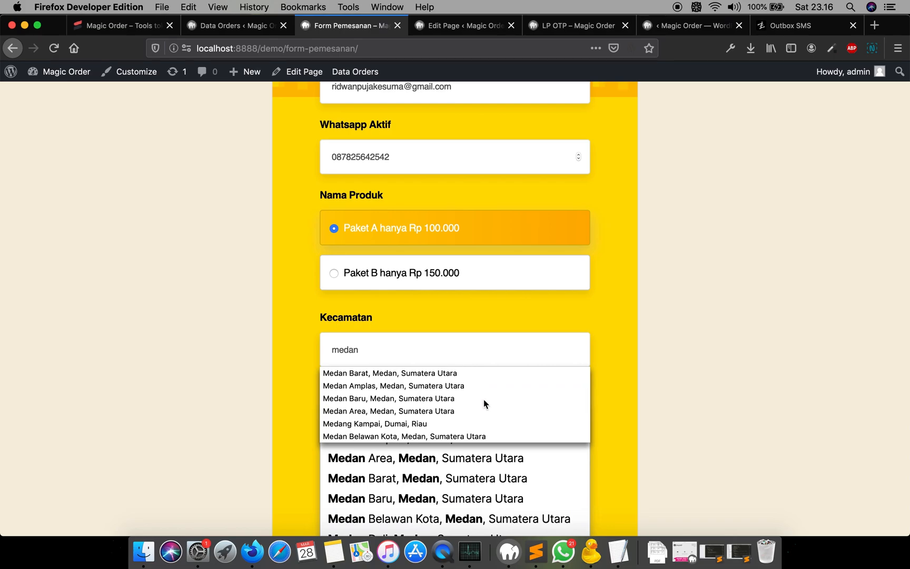
{"action": "left_click", "coordinate": [484, 405]}
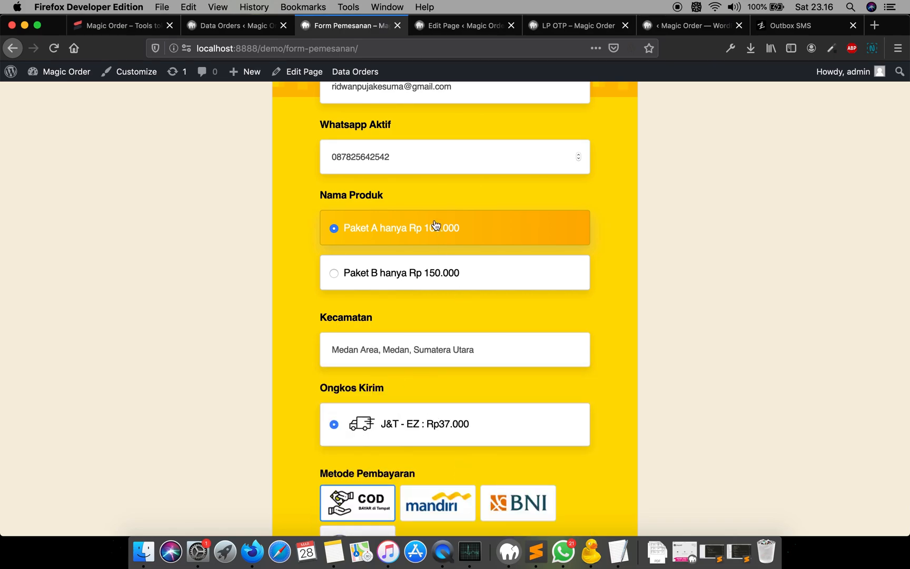
- Choose Mandiri as the payment method in the order form
{"action": "scroll", "coordinate": [476, 264], "scroll_direction": "up", "scroll_amount": 2}
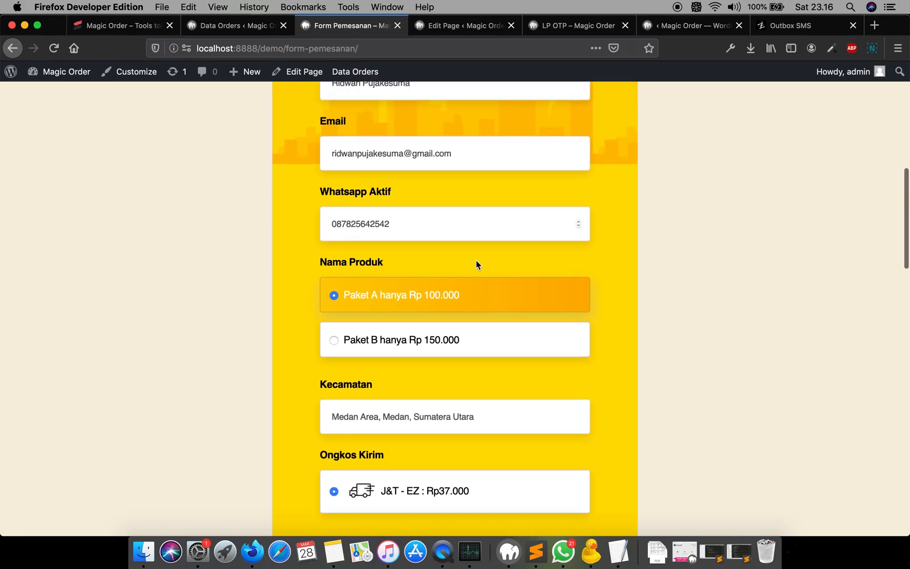
{"action": "scroll", "coordinate": [476, 260], "scroll_direction": "down", "scroll_amount": 6}
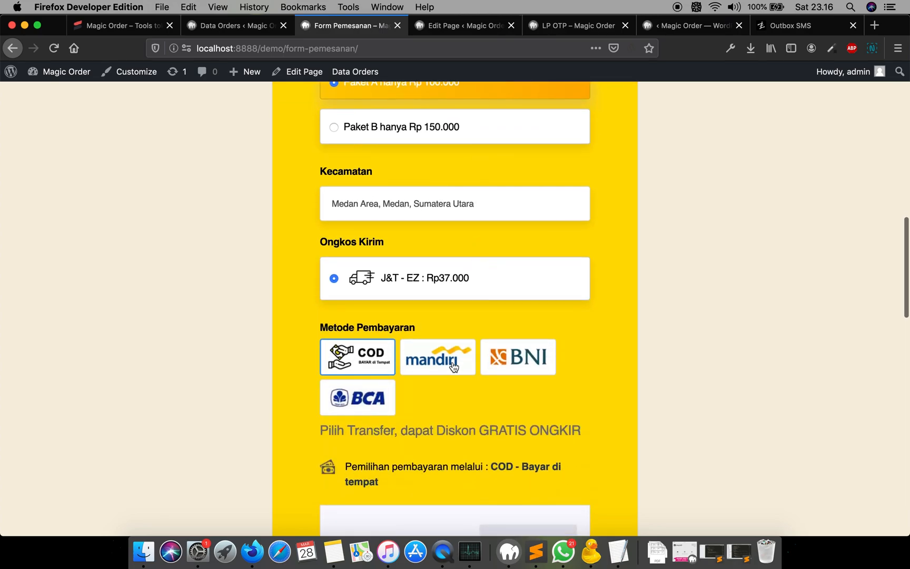
{"action": "left_click", "coordinate": [454, 367]}
{"action": "scroll", "coordinate": [487, 299], "scroll_direction": "up", "scroll_amount": 10}
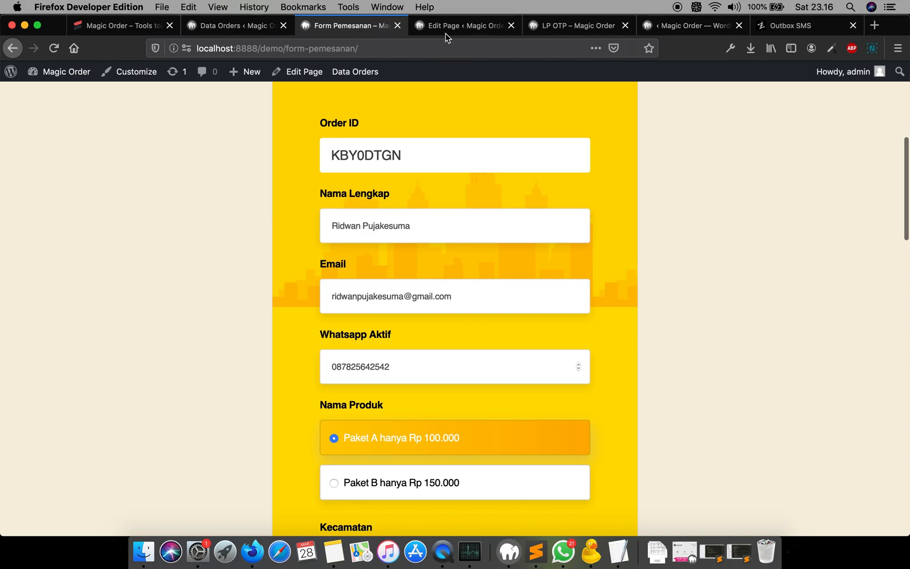
{"action": "left_click", "coordinate": [467, 26]}
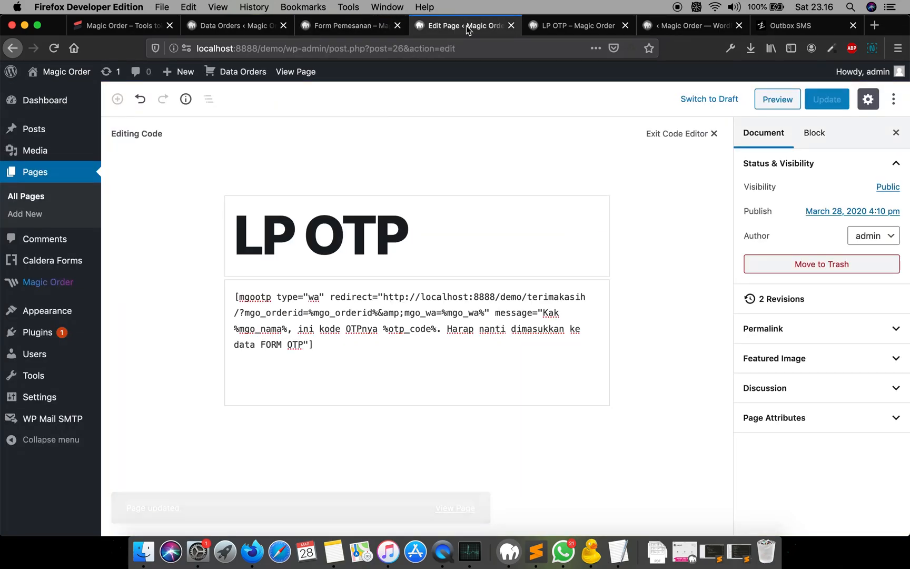
{"action": "double_click", "coordinate": [313, 298]}
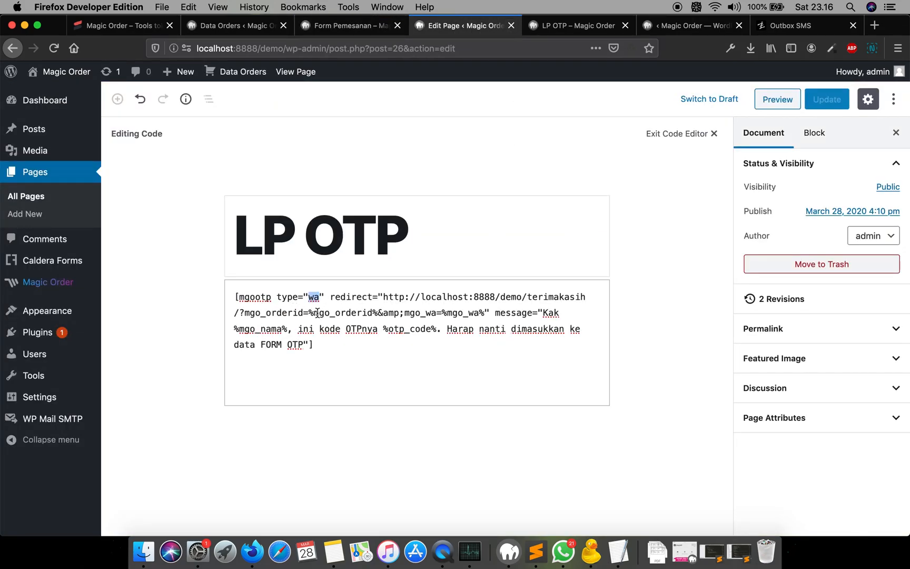
{"action": "type", "text": "sms"}
{"action": "key", "text": "super+z"}
{"action": "left_click", "coordinate": [333, 296]}
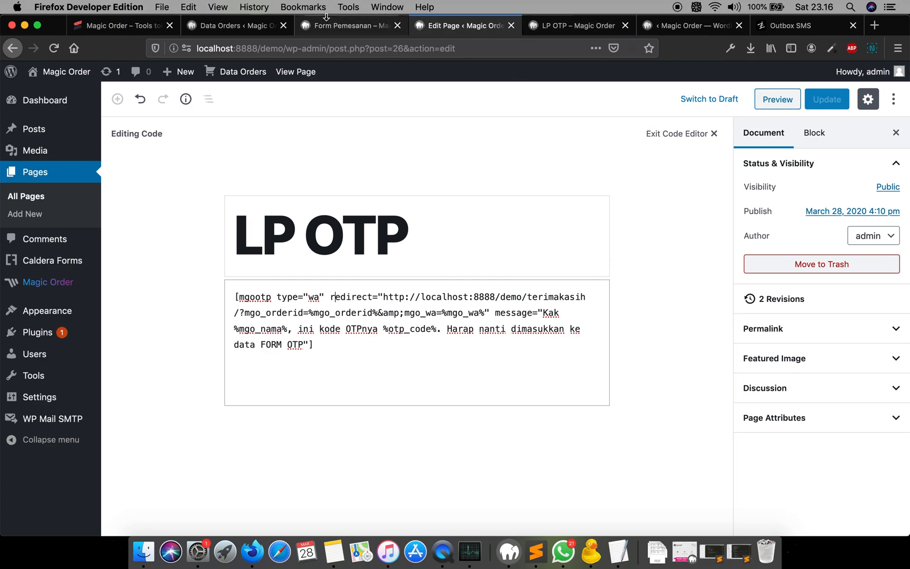
- Submit the order form with the Kontak CS button
{"action": "left_click", "coordinate": [352, 27]}
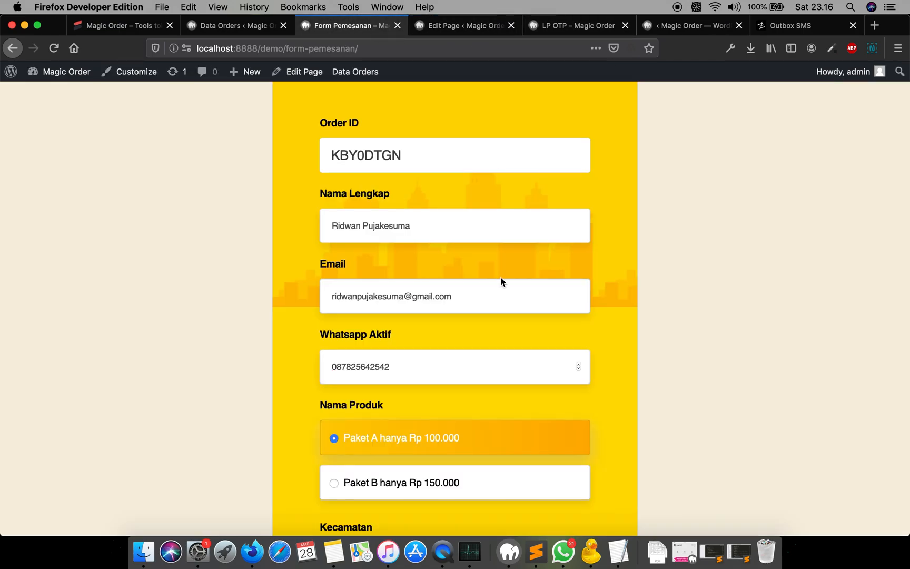
{"action": "scroll", "coordinate": [501, 282], "scroll_direction": "down", "scroll_amount": 15}
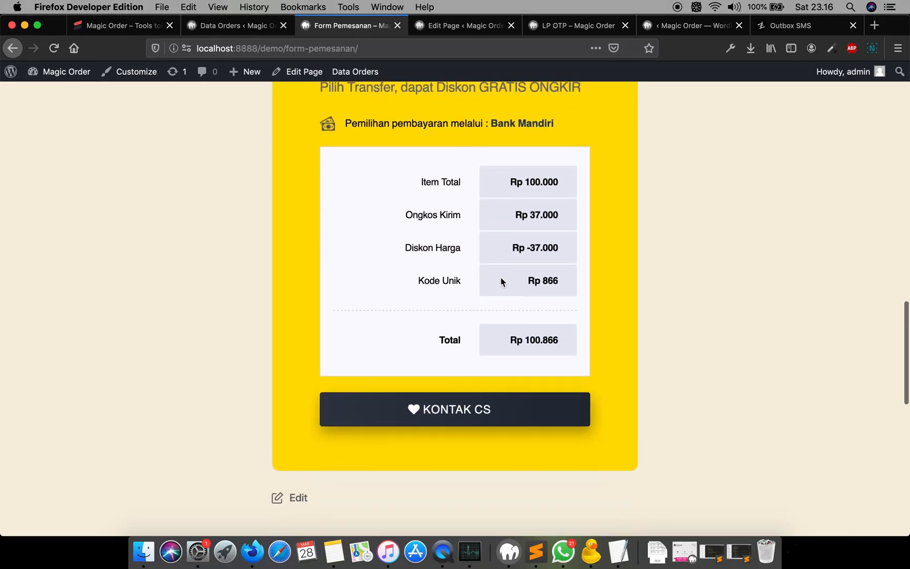
{"action": "left_click", "coordinate": [470, 401]}
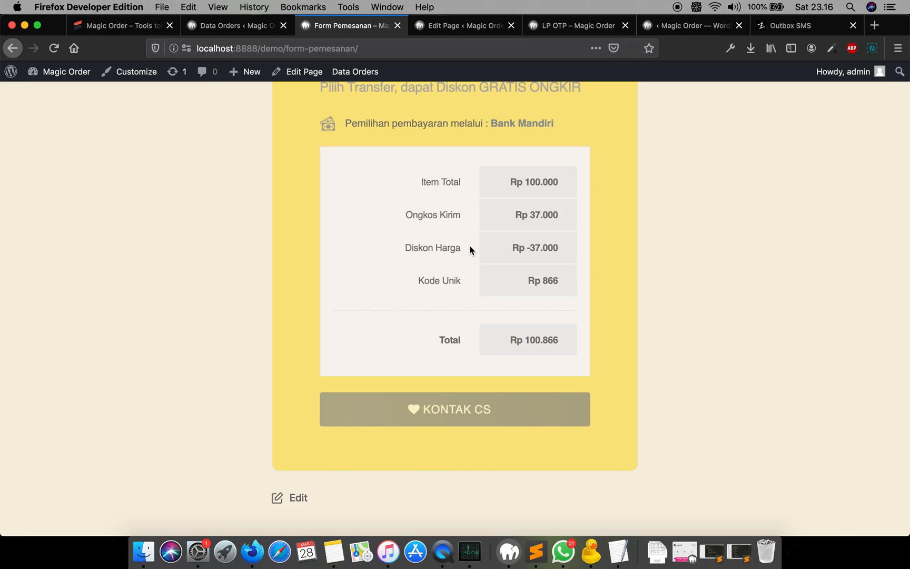
- Scroll the Terimakasih page and send the prefilled order message in WhatsApp
{"action": "scroll", "coordinate": [470, 250], "scroll_direction": "up", "scroll_amount": 8}
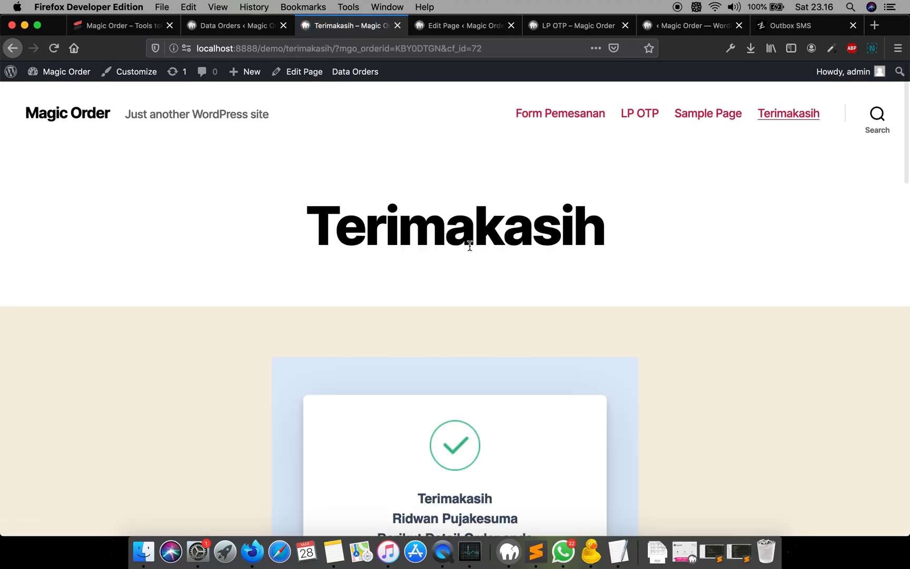
{"action": "scroll", "coordinate": [470, 246], "scroll_direction": "down", "scroll_amount": 2}
{"action": "scroll", "coordinate": [470, 246], "scroll_direction": "down", "scroll_amount": 2}
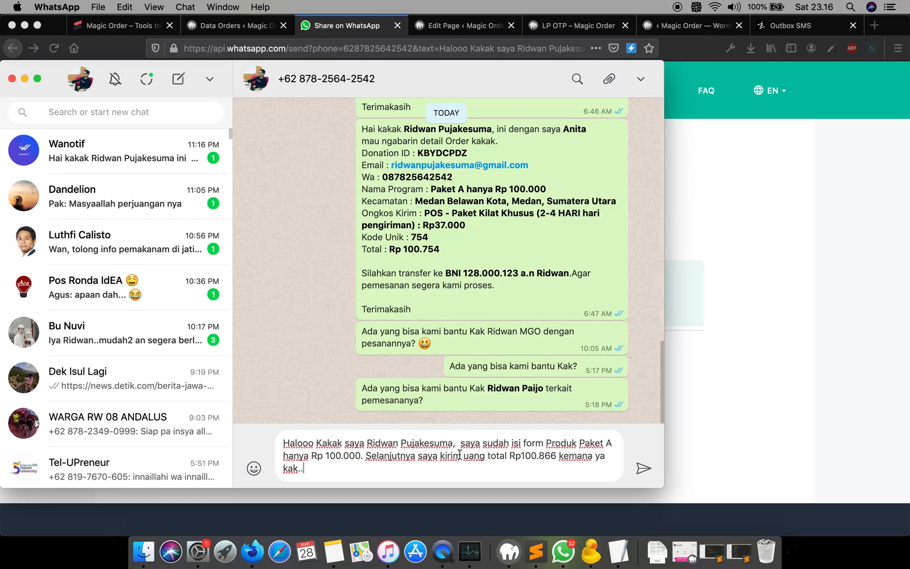
{"action": "key", "text": "Return"}
{"action": "left_click", "coordinate": [766, 317]}
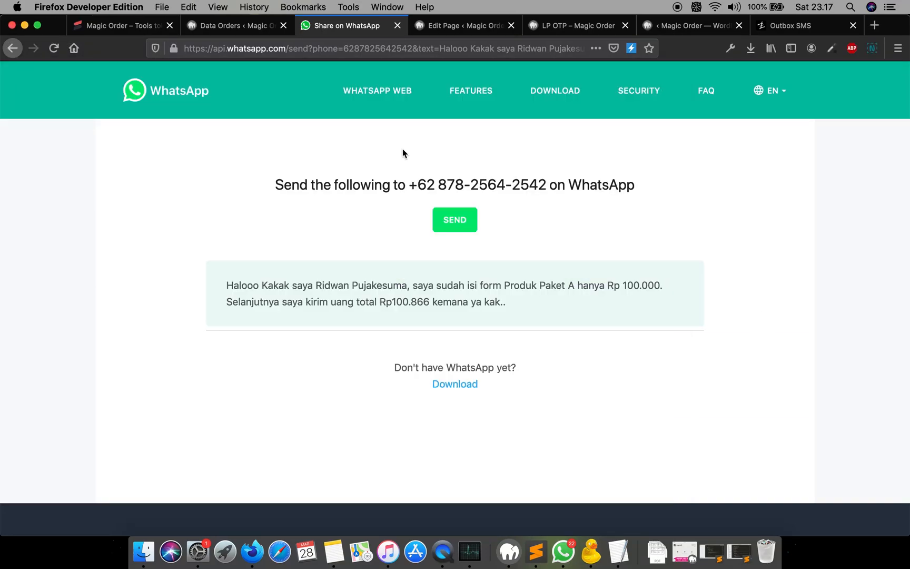
- Return to the Form Pemesanan page and switch to the LP OTP preview
{"action": "left_click", "coordinate": [461, 28]}
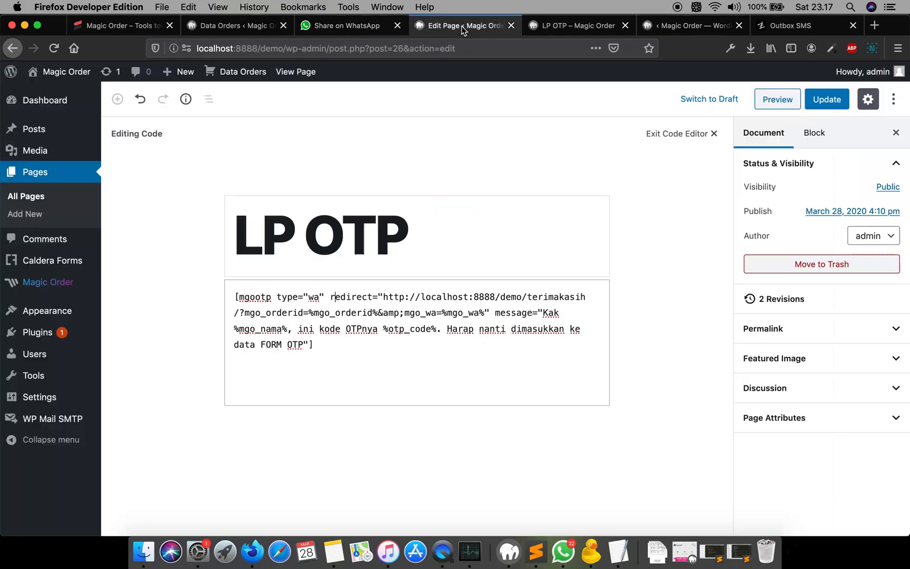
{"action": "left_click", "coordinate": [356, 25]}
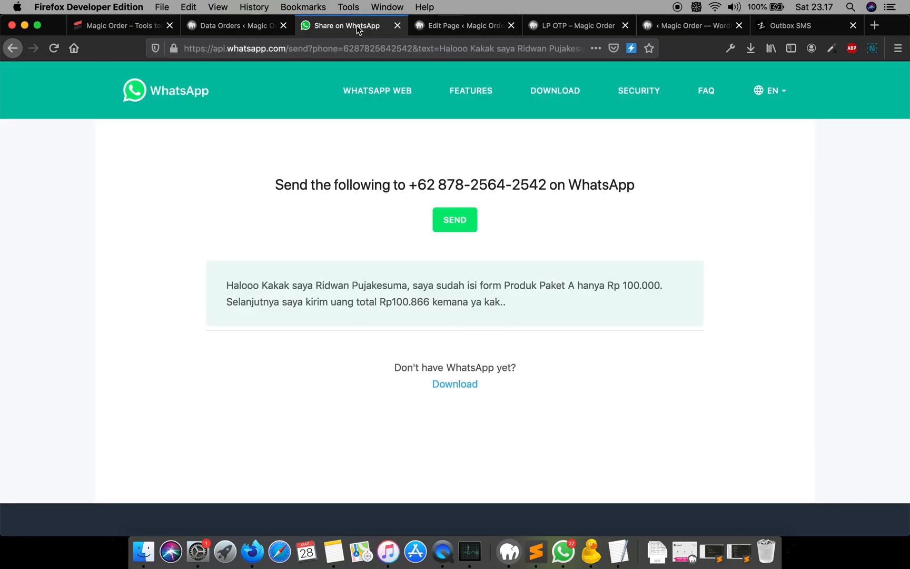
{"action": "left_click", "coordinate": [12, 50]}
{"action": "left_click", "coordinate": [9, 53]}
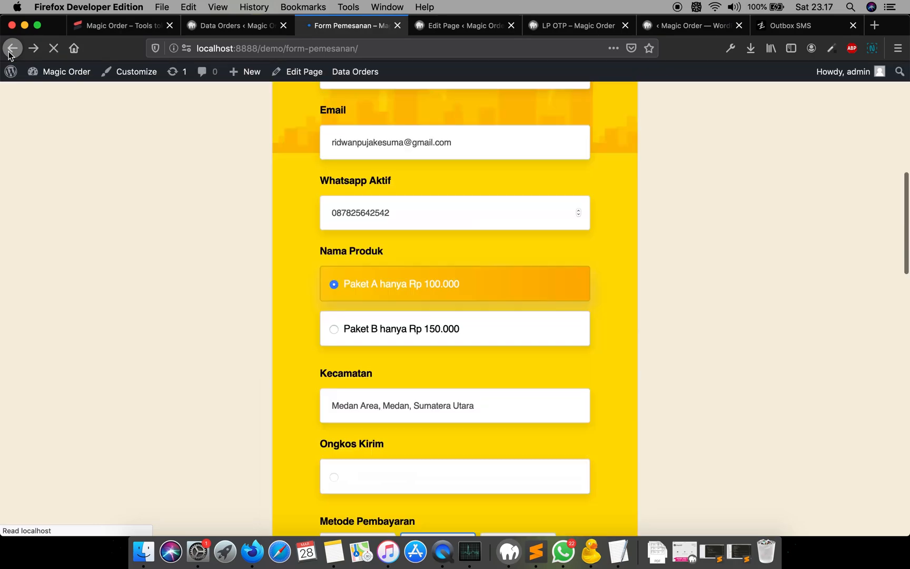
{"action": "scroll", "coordinate": [333, 194], "scroll_direction": "up", "scroll_amount": 9}
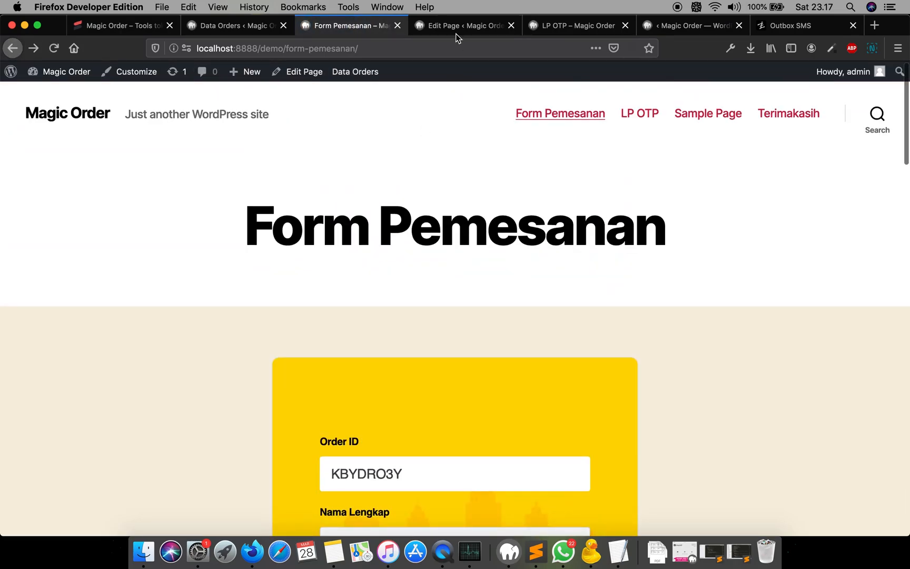
{"action": "left_click", "coordinate": [456, 32]}
{"action": "left_click", "coordinate": [559, 28]}
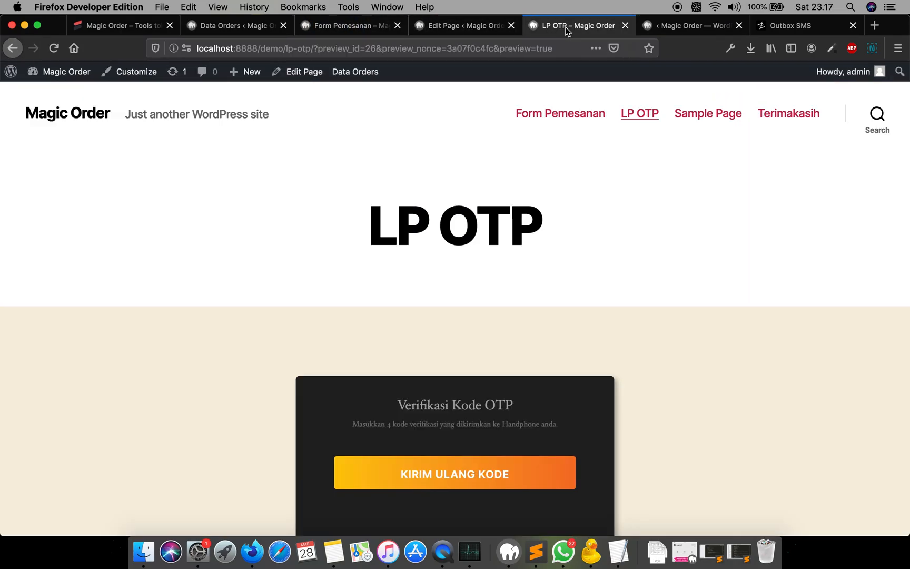
- Open the Redirect processor settings of the Form Pemesanan Kebaya form and select the page name in its URL
{"action": "left_click", "coordinate": [693, 31]}
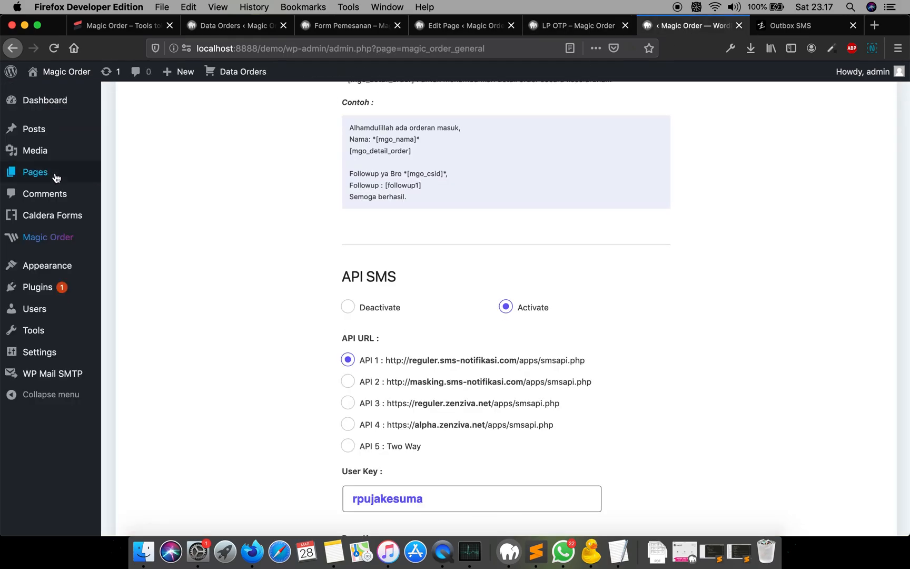
{"action": "left_click", "coordinate": [111, 214]}
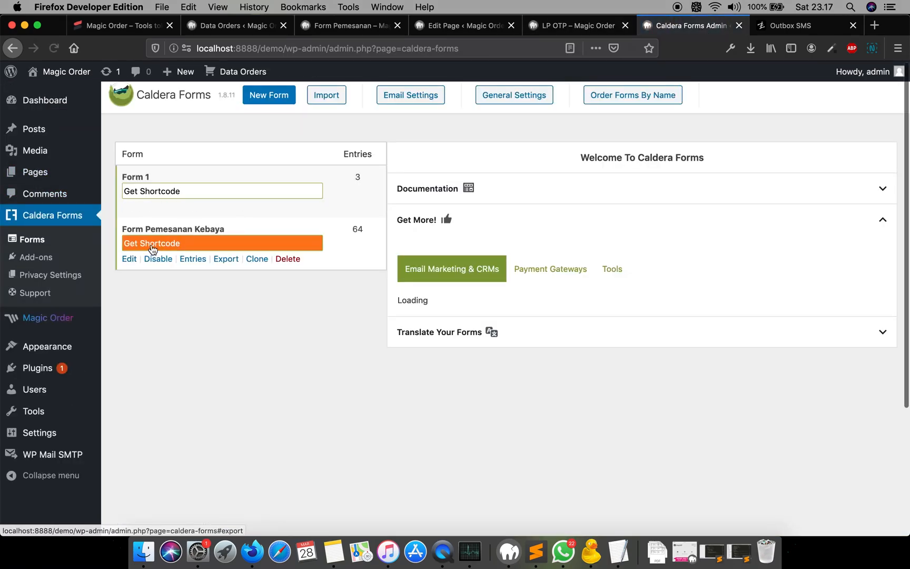
{"action": "left_click", "coordinate": [129, 259]}
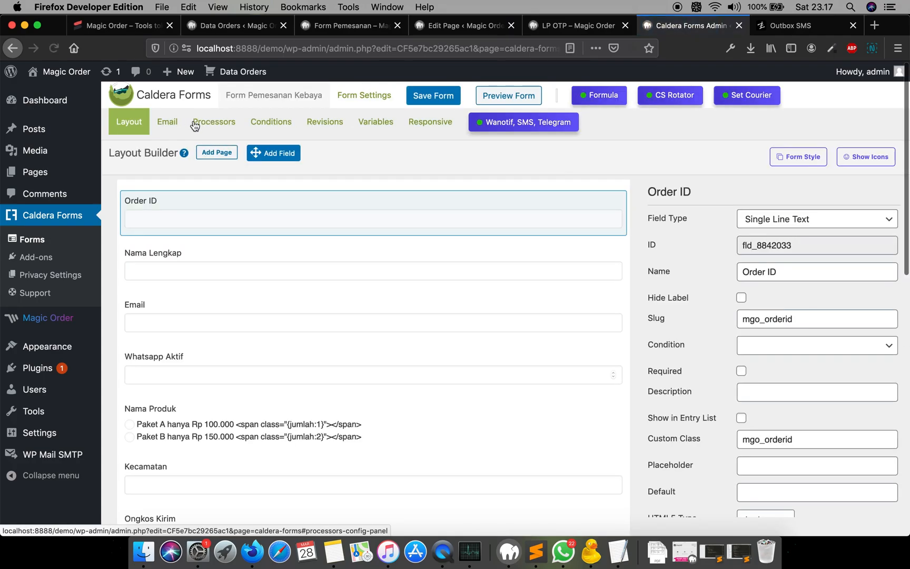
{"action": "left_click", "coordinate": [217, 124]}
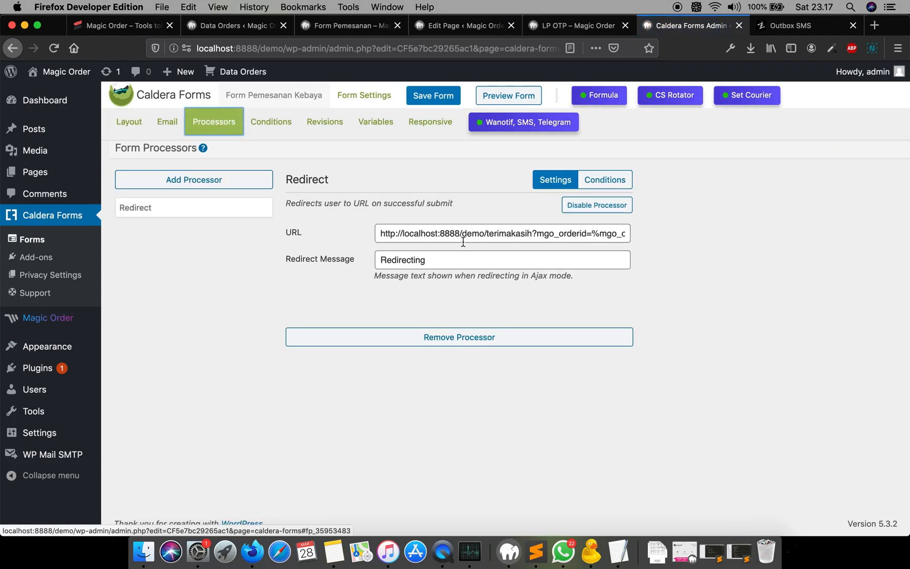
{"action": "double_click", "coordinate": [519, 237]}
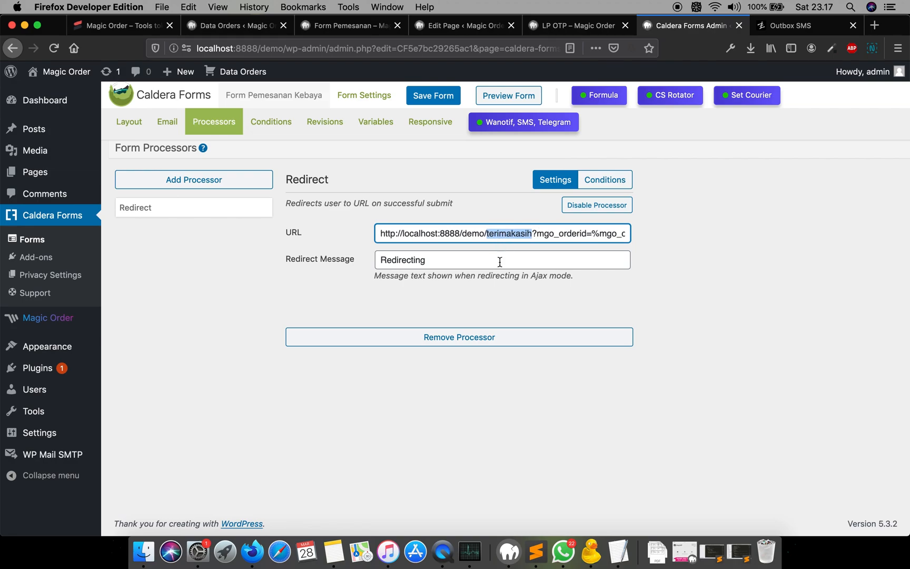
- Review the SMS & WA OTP flow outline in the notes
{"action": "left_click", "coordinate": [337, 548]}
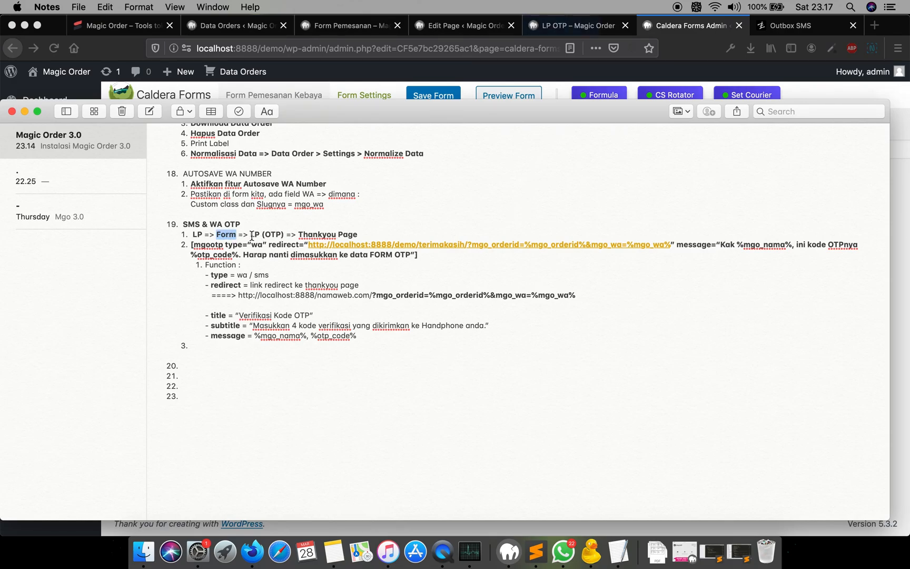
{"action": "triple_click", "coordinate": [252, 236]}
{"action": "double_click", "coordinate": [254, 235]}
{"action": "left_click", "coordinate": [442, 65]}
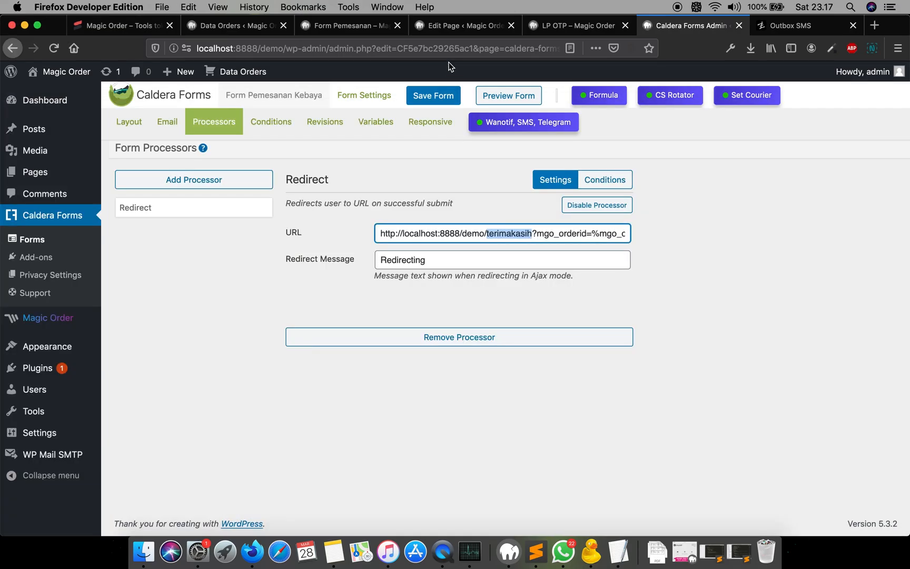
- Copy the LP OTP page's base address localhost:8888/demo/lp-otp/ from the preview tab
{"action": "left_click", "coordinate": [466, 27]}
{"action": "left_click", "coordinate": [565, 24]}
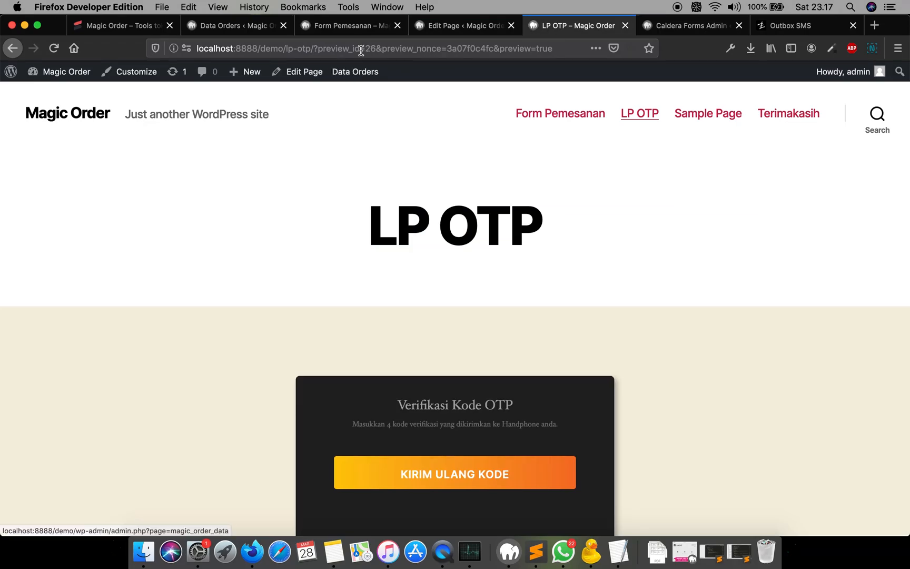
{"action": "left_click", "coordinate": [315, 48]}
{"action": "left_click_drag", "start_coordinate": [314, 48], "coordinate": [160, 43]}
{"action": "key", "text": "super+c"}
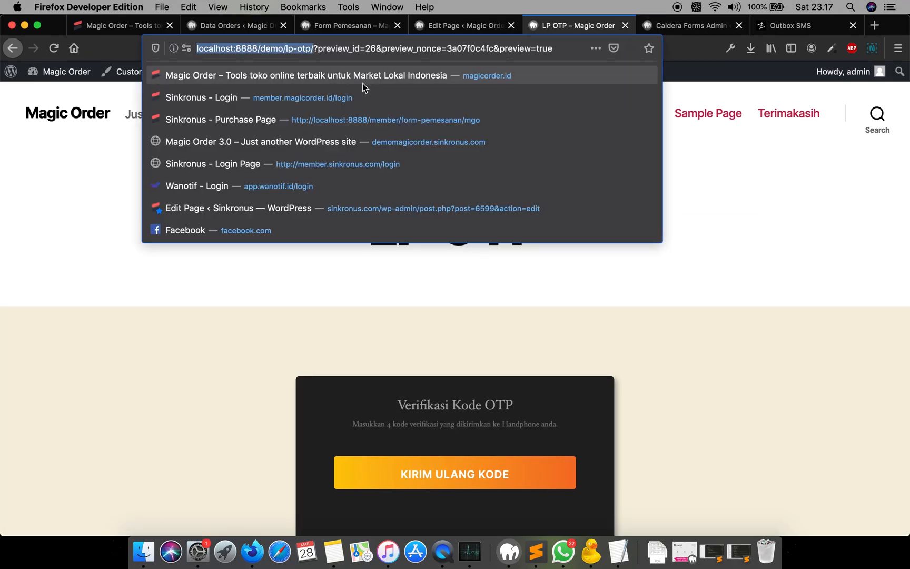
{"action": "left_click", "coordinate": [727, 219]}
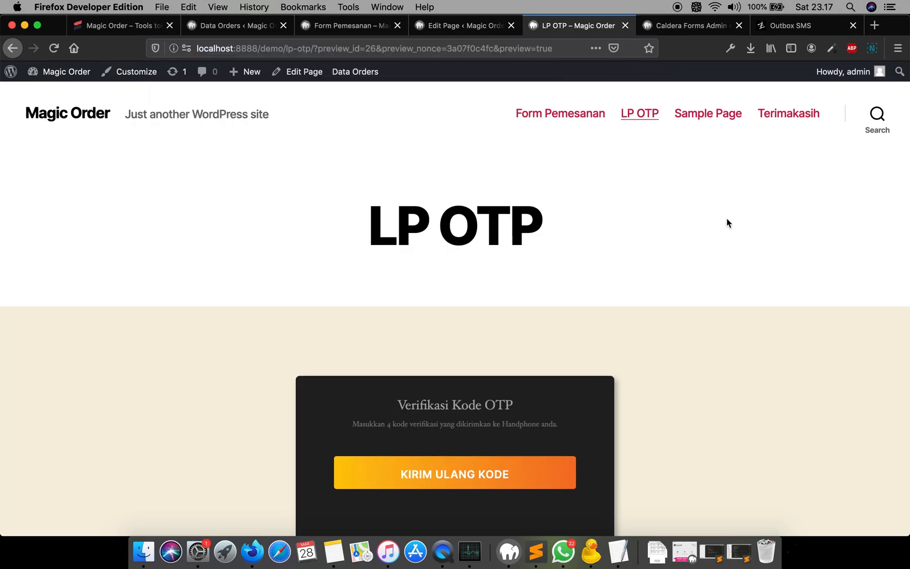
- Replace the redirect URL's page with localhost:8888/demo/lp-otp/ and save the form
{"action": "left_click", "coordinate": [469, 29]}
{"action": "left_click", "coordinate": [360, 26]}
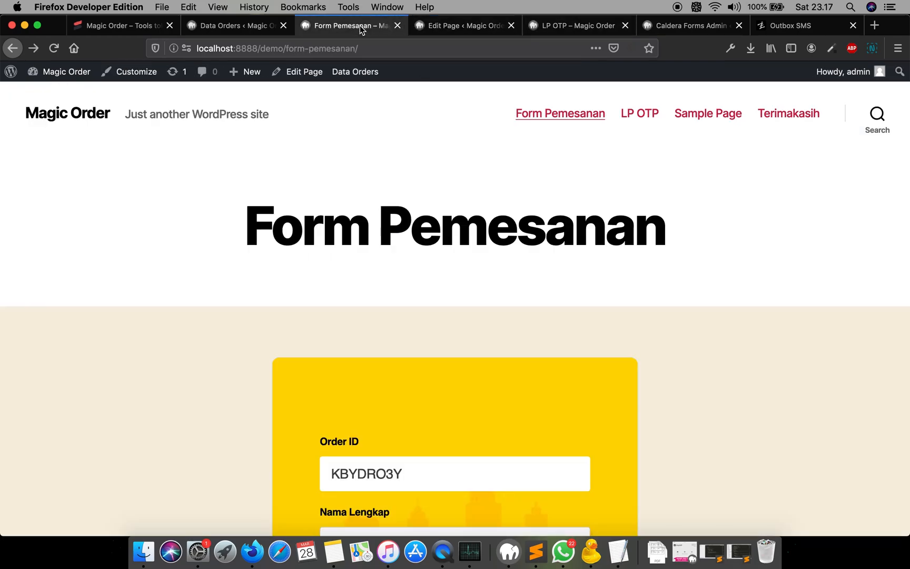
{"action": "left_click", "coordinate": [678, 24]}
{"action": "left_click", "coordinate": [535, 234]}
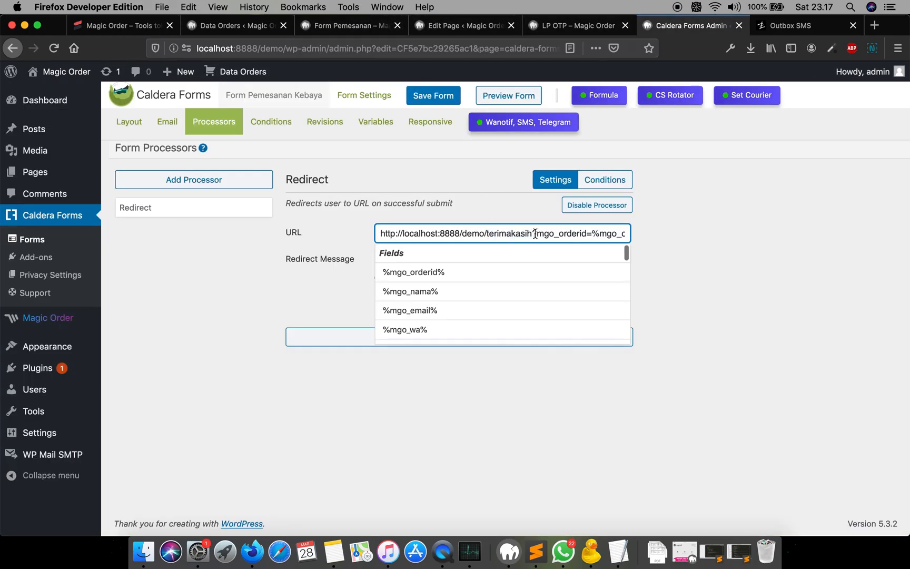
{"action": "left_click_drag", "start_coordinate": [533, 234], "coordinate": [317, 237]}
{"action": "key", "text": "super+v"}
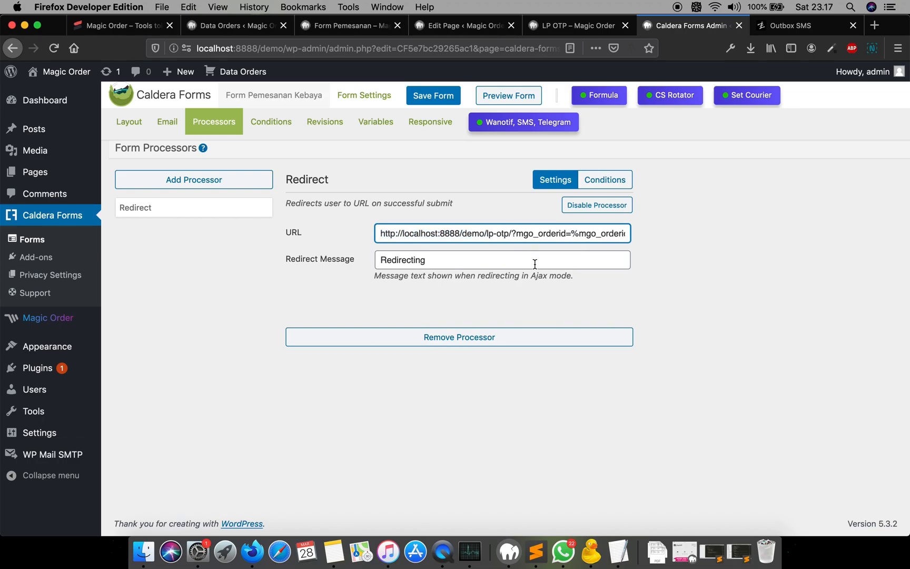
{"action": "key", "text": "BackSpace"}
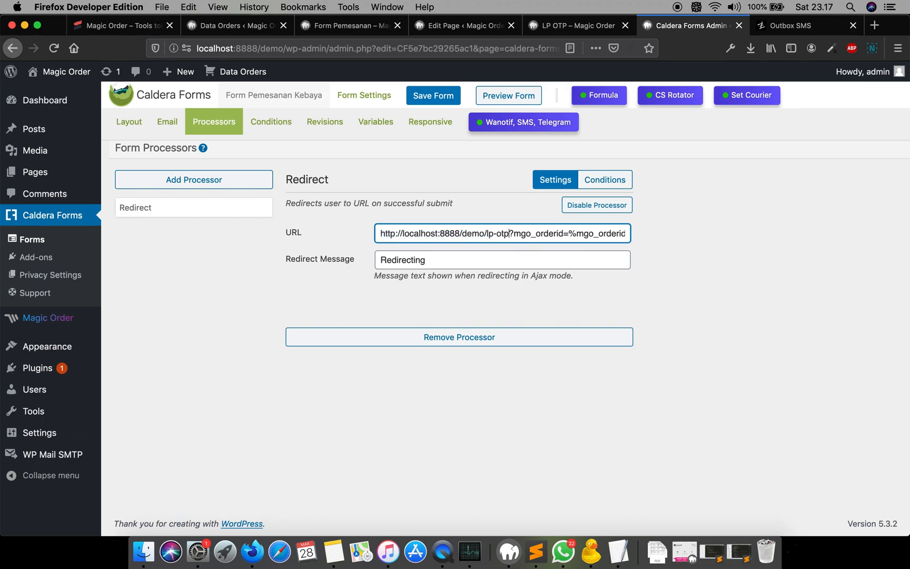
{"action": "type", "text": "/"}
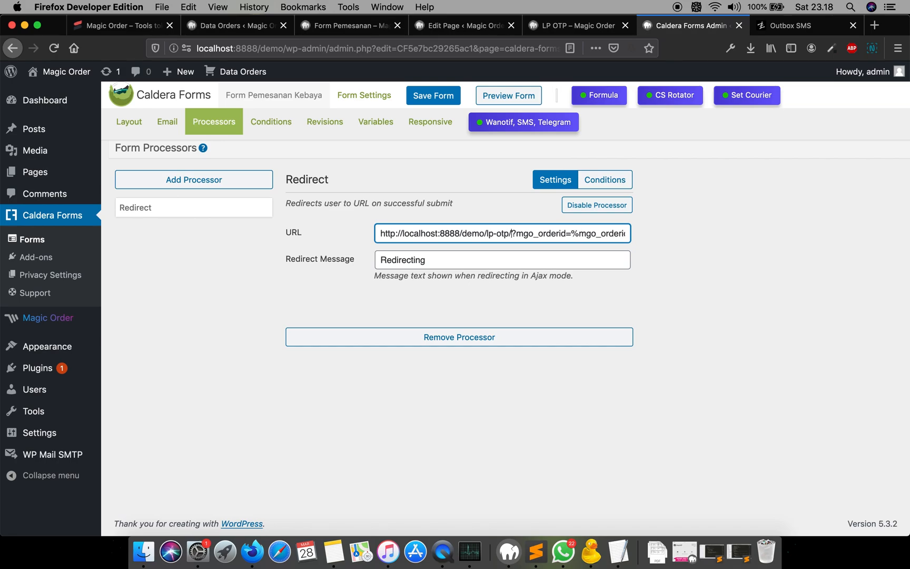
{"action": "left_click", "coordinate": [427, 95]}
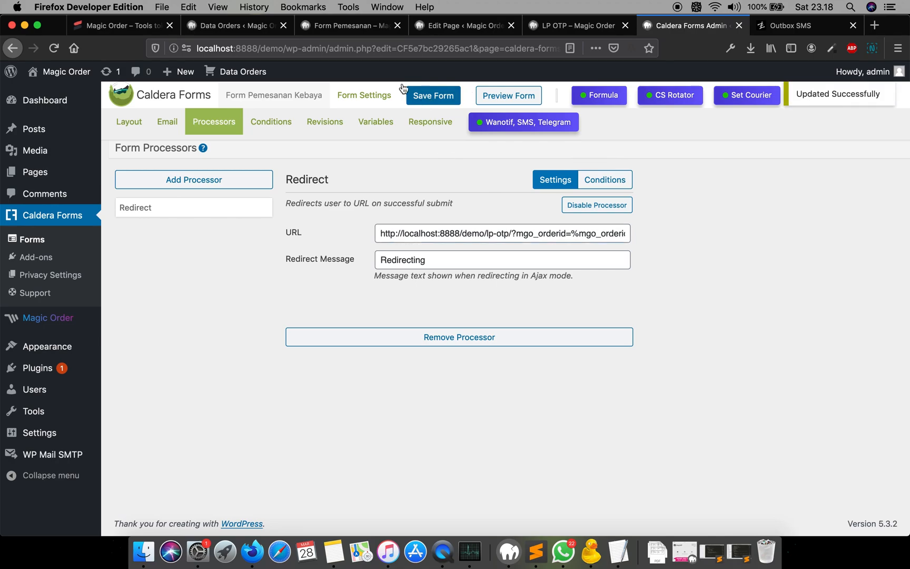
- Reload the Form Pemesanan page and enter the customer's full name
{"action": "left_click", "coordinate": [353, 24]}
{"action": "left_click", "coordinate": [369, 48]}
{"action": "key", "text": "Return"}
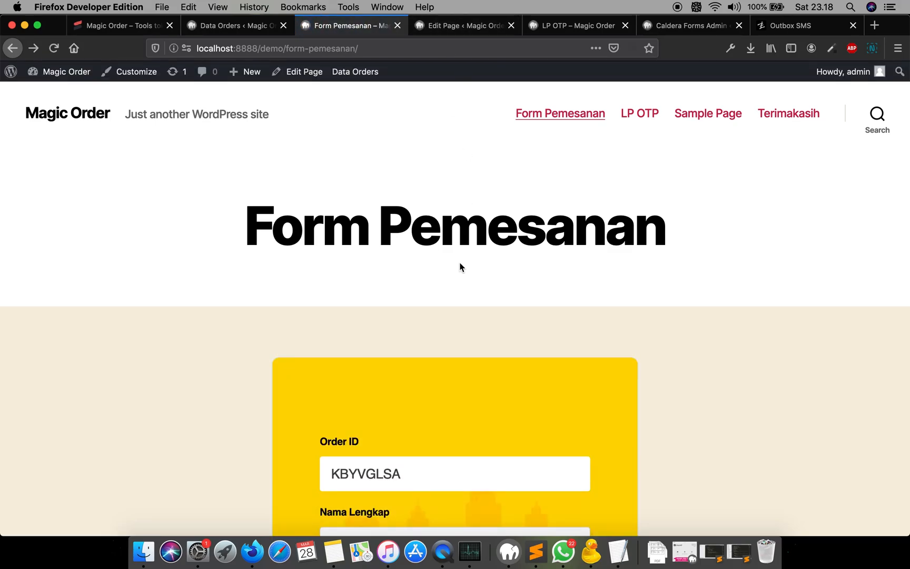
{"action": "scroll", "coordinate": [510, 313], "scroll_direction": "down", "scroll_amount": 6}
{"action": "left_click", "coordinate": [440, 246]}
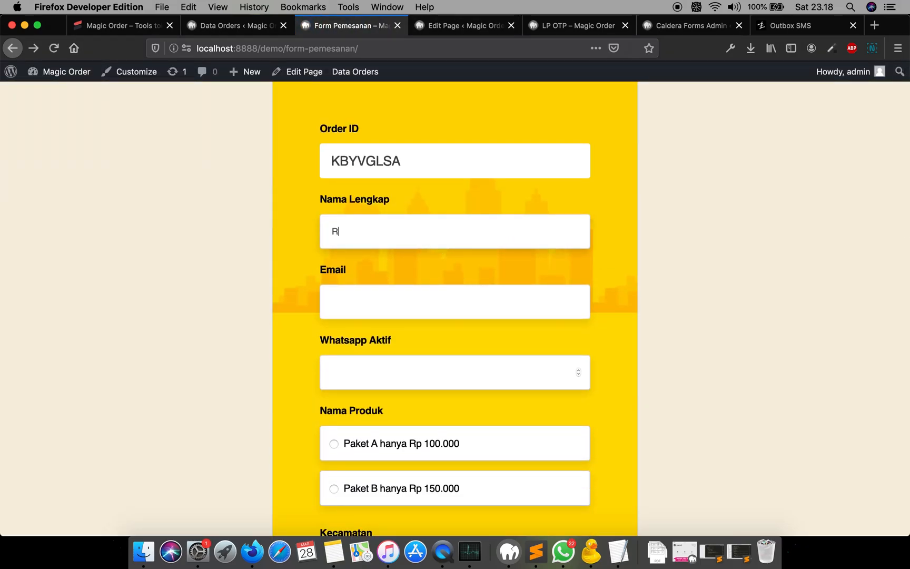
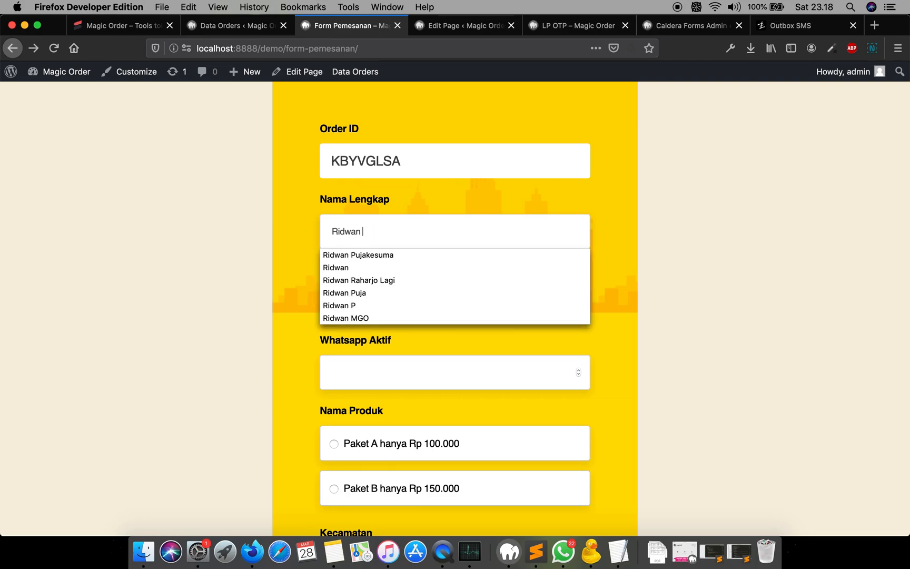
{"action": "key", "text": "Tab"}
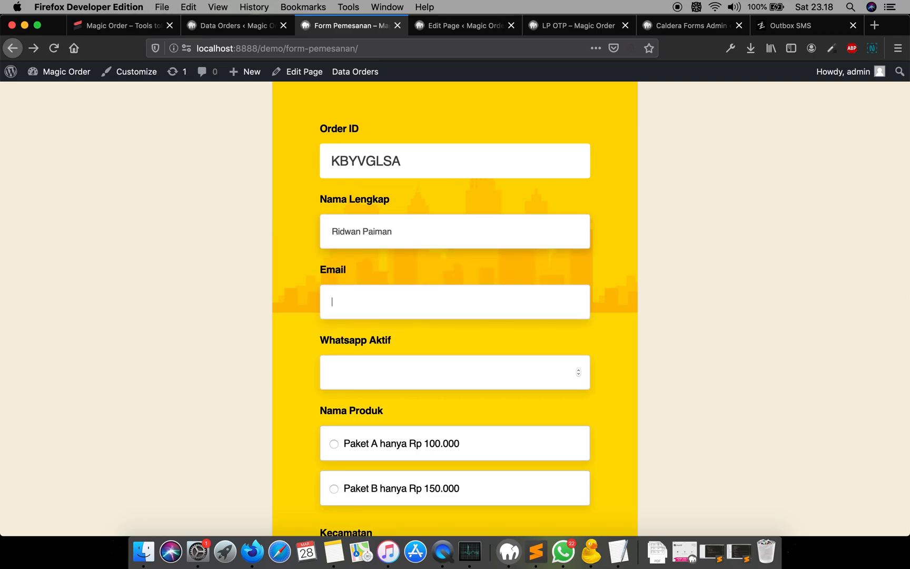
- Fill in the customer's e-mail from the autocomplete suggestions
{"action": "scroll", "coordinate": [455, 311], "scroll_direction": "down", "scroll_amount": 1}
{"action": "type", "text": "ridwan"}
{"action": "key", "text": "Down"}
{"action": "key", "text": "Return"}
- Enter the customer's WhatsApp number
{"action": "scroll", "coordinate": [475, 327], "scroll_direction": "down", "scroll_amount": 1}
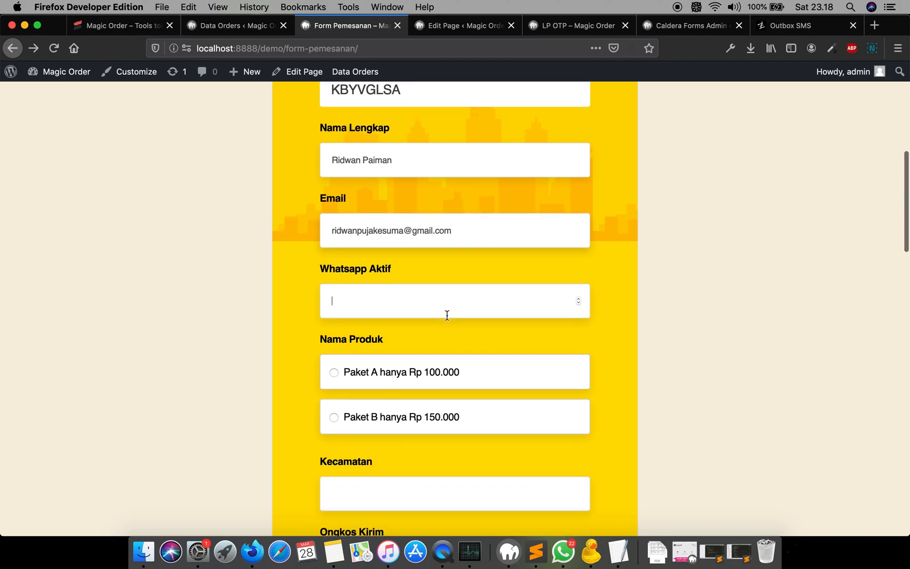
- Choose Paket B hanya Rp 150.000 as the product
{"action": "scroll", "coordinate": [461, 319], "scroll_direction": "down", "scroll_amount": 4}
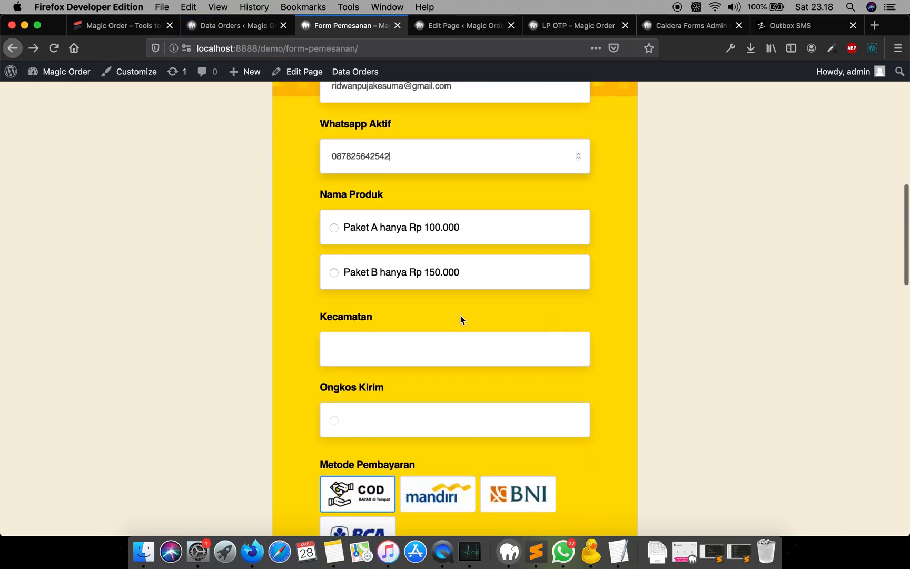
{"action": "left_click", "coordinate": [445, 283]}
{"action": "scroll", "coordinate": [446, 281], "scroll_direction": "down", "scroll_amount": 2}
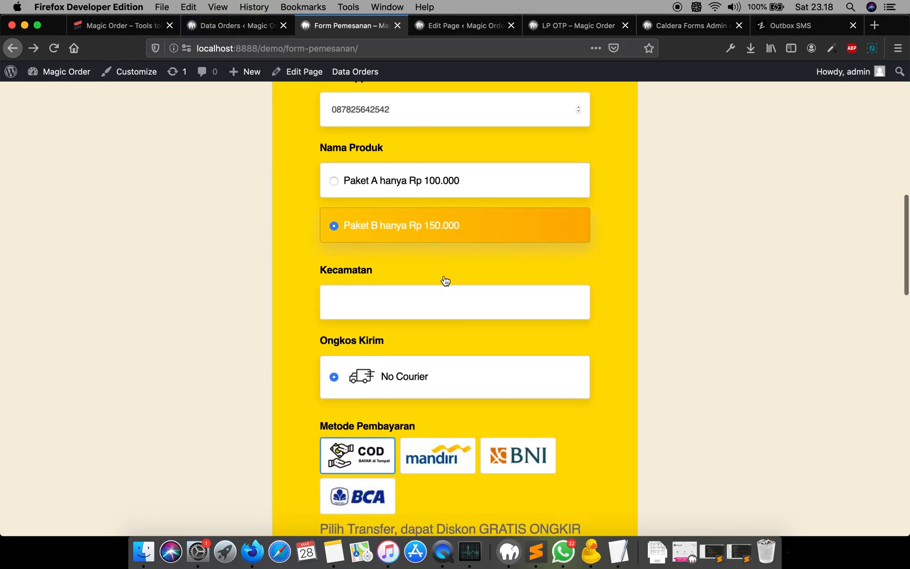
- Set the Kecamatan to Juai, Balangan, Kalimantan Selatan from the suggestions
{"action": "left_click", "coordinate": [432, 273]}
{"action": "type", "text": "klaim"}
{"action": "type", "text": "a"}
{"action": "key", "text": "BackSpace"}
{"action": "key", "text": "BackSpace"}
{"action": "key", "text": "BackSpace"}
{"action": "key", "text": "BackSpace"}
{"action": "key", "text": "BackSpace"}
{"action": "type", "text": "alim"}
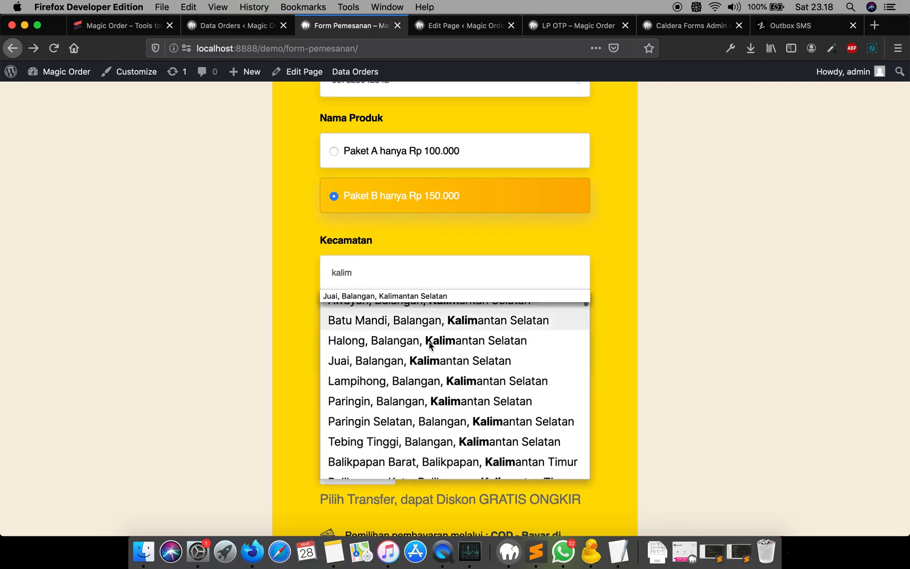
{"action": "left_click", "coordinate": [423, 358]}
{"action": "scroll", "coordinate": [463, 288], "scroll_direction": "down", "scroll_amount": 3}
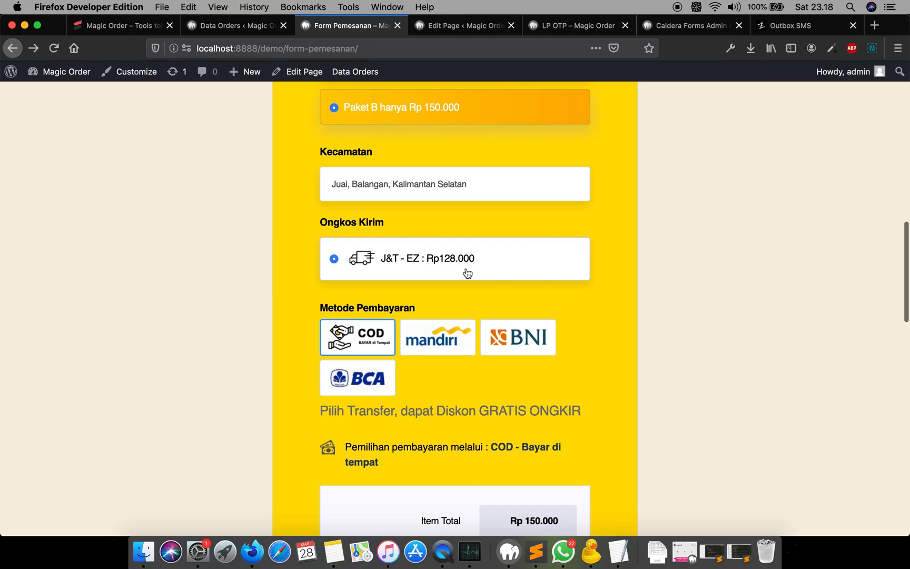
- Choose BNI as the payment method and submit the order with Kontak CS
{"action": "left_click", "coordinate": [510, 345]}
{"action": "scroll", "coordinate": [479, 288], "scroll_direction": "down", "scroll_amount": 5}
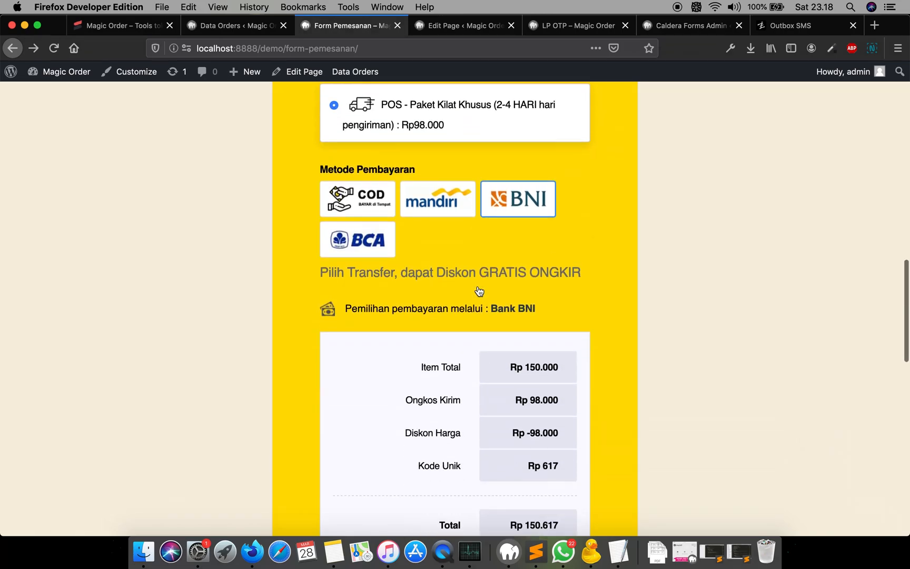
{"action": "scroll", "coordinate": [478, 288], "scroll_direction": "down", "scroll_amount": 5}
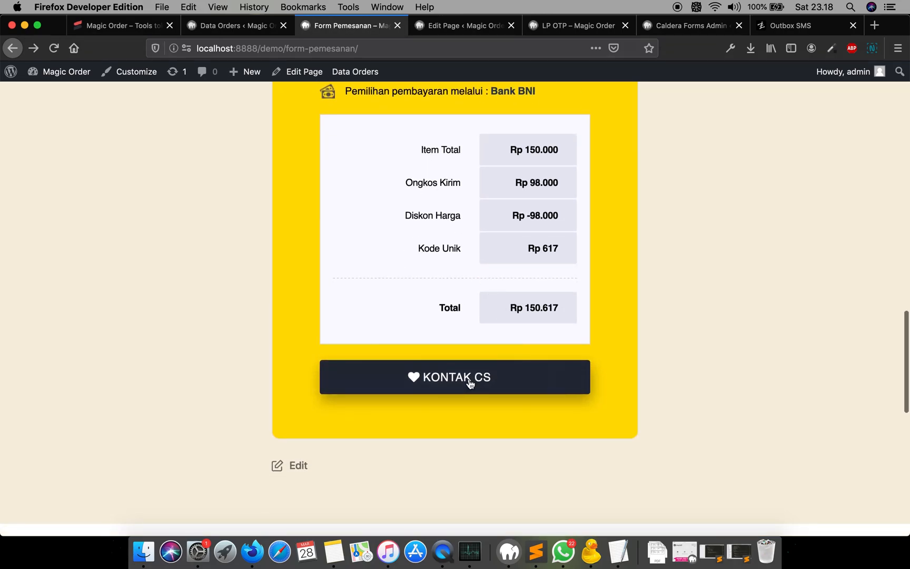
{"action": "left_click", "coordinate": [469, 380]}
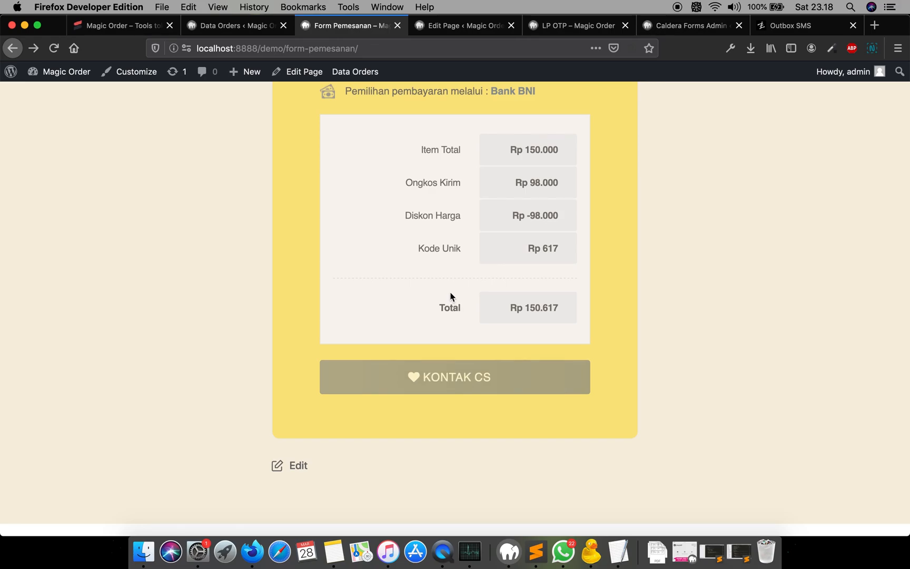
{"action": "scroll", "coordinate": [450, 296], "scroll_direction": "up", "scroll_amount": 10}
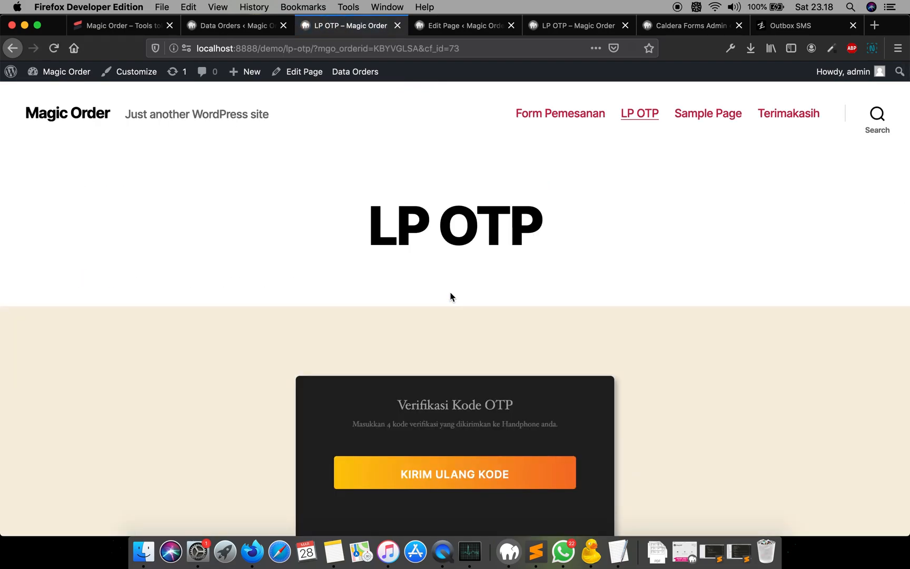
{"action": "scroll", "coordinate": [451, 297], "scroll_direction": "down", "scroll_amount": 5}
{"action": "scroll", "coordinate": [467, 199], "scroll_direction": "down", "scroll_amount": 1}
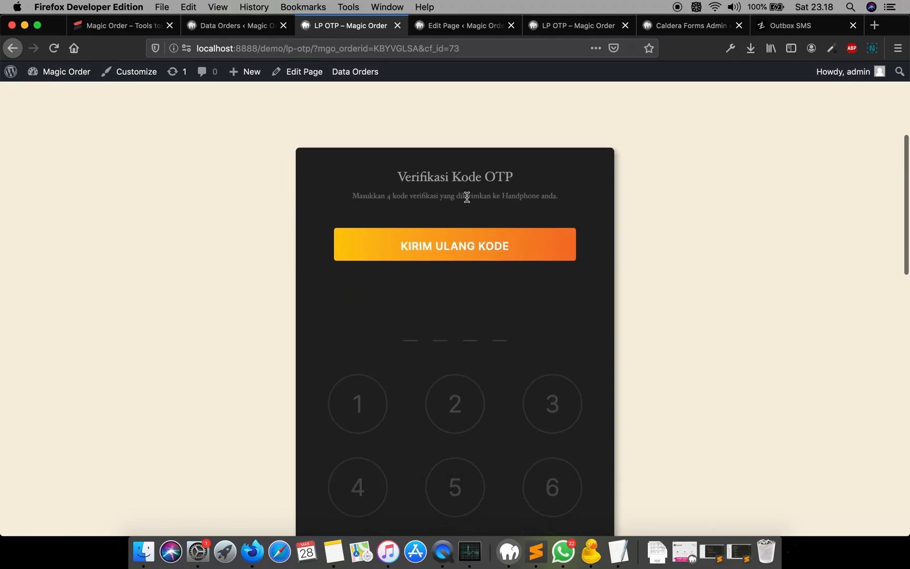
- Open the Wanotif chat in WhatsApp and read the new order notification
{"action": "left_click", "coordinate": [569, 560]}
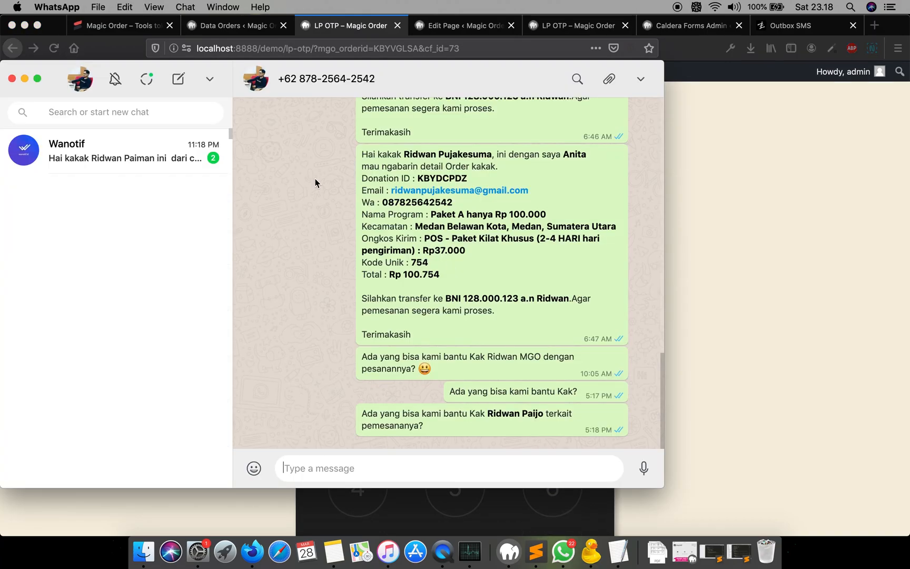
{"action": "left_click", "coordinate": [148, 164]}
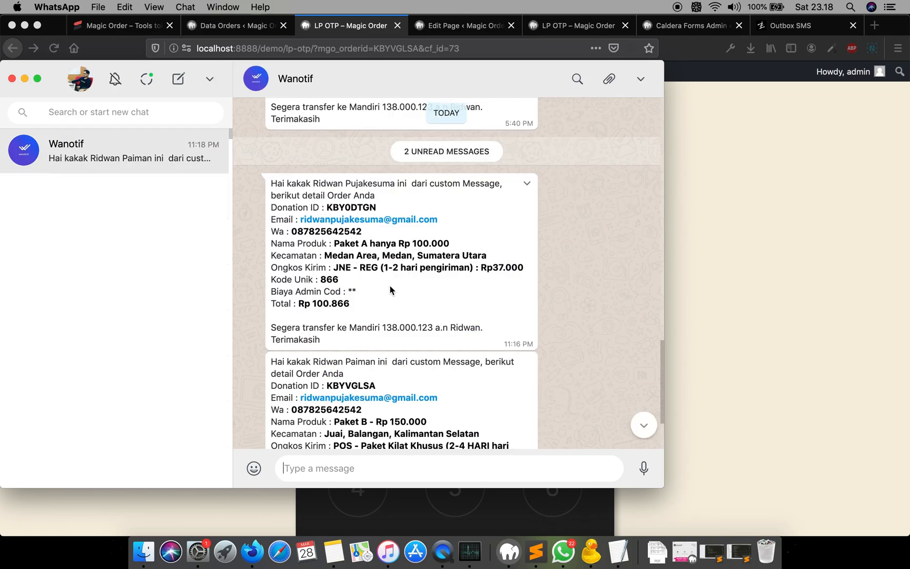
{"action": "scroll", "coordinate": [592, 305], "scroll_direction": "down", "scroll_amount": 2}
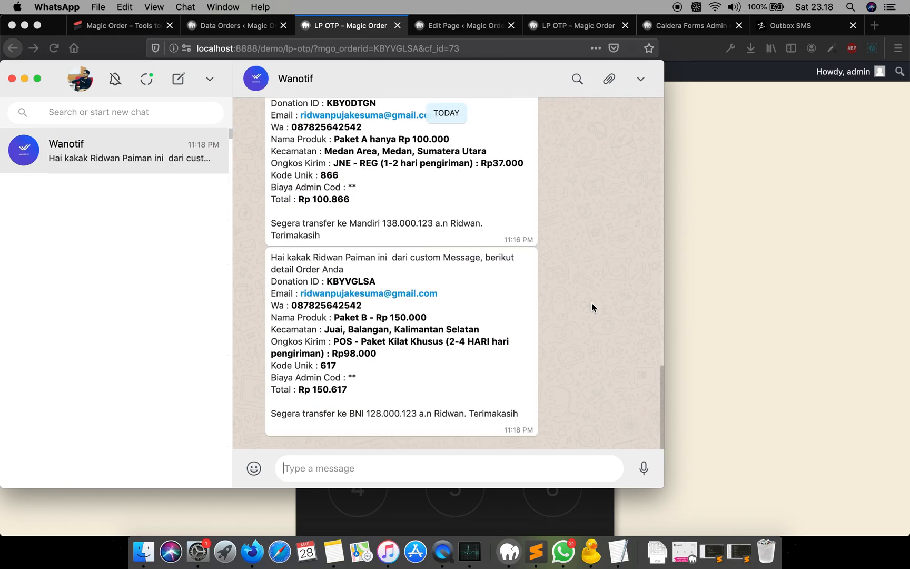
{"action": "scroll", "coordinate": [591, 303], "scroll_direction": "up", "scroll_amount": 2}
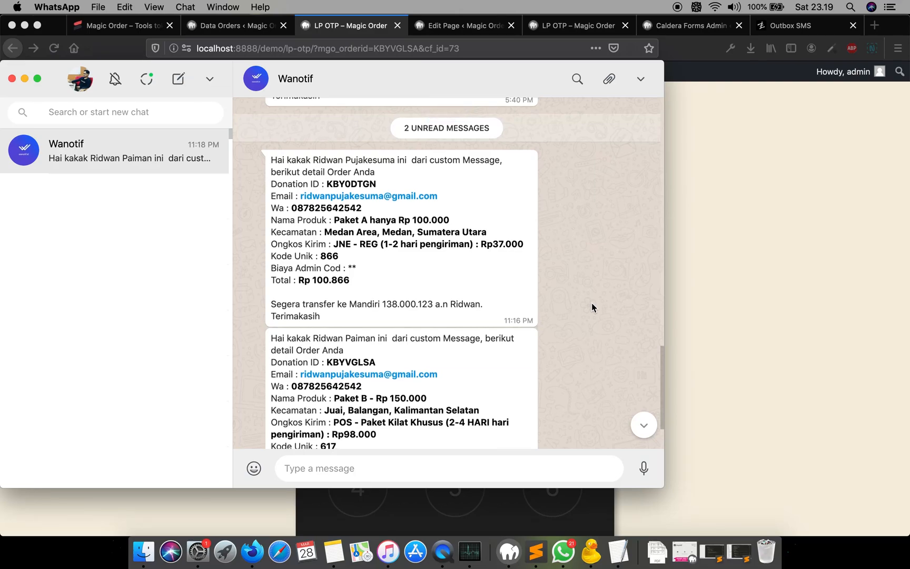
{"action": "scroll", "coordinate": [591, 303], "scroll_direction": "down", "scroll_amount": 2}
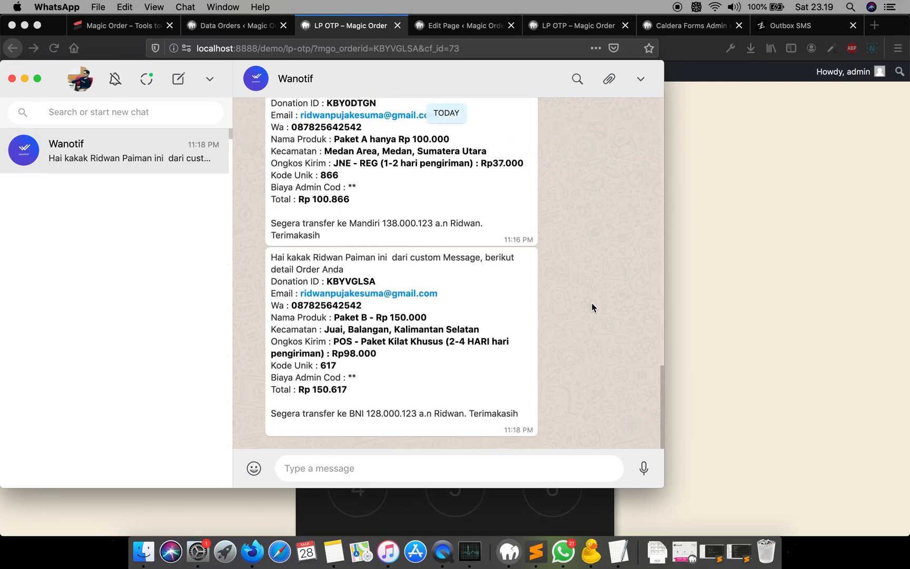
- Enable the 17. OTP column in the Data Order table settings and save the columns
{"action": "left_click", "coordinate": [748, 310]}
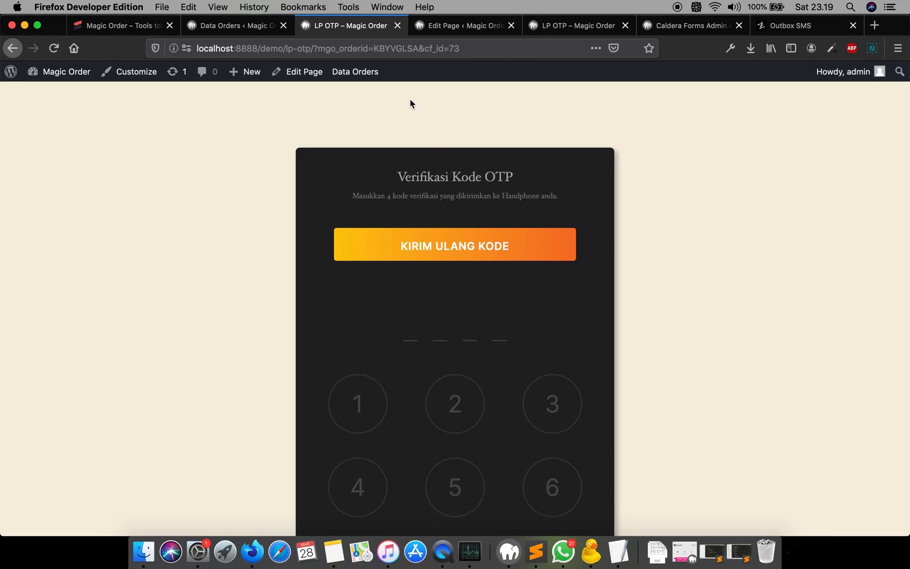
{"action": "left_click", "coordinate": [250, 28]}
{"action": "left_click", "coordinate": [58, 53]}
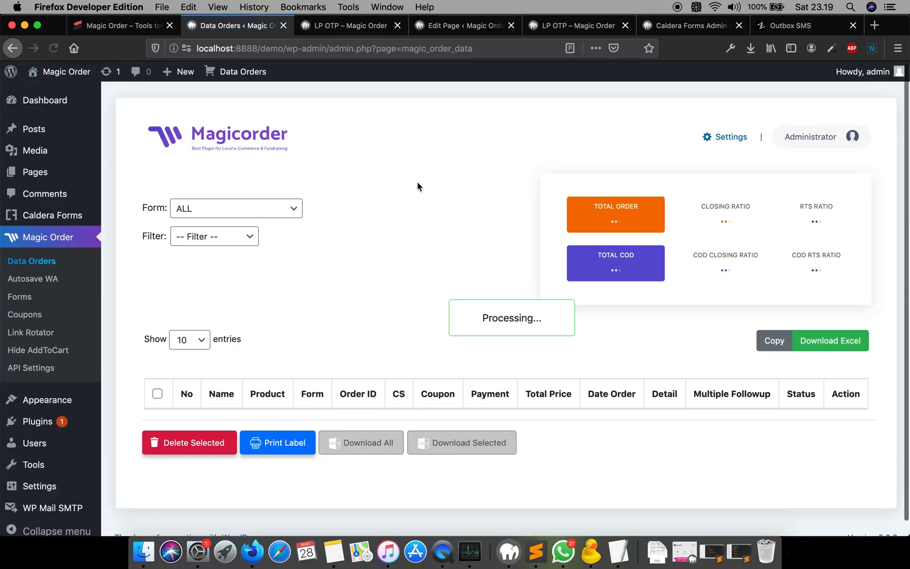
{"action": "scroll", "coordinate": [464, 387], "scroll_direction": "down", "scroll_amount": 3}
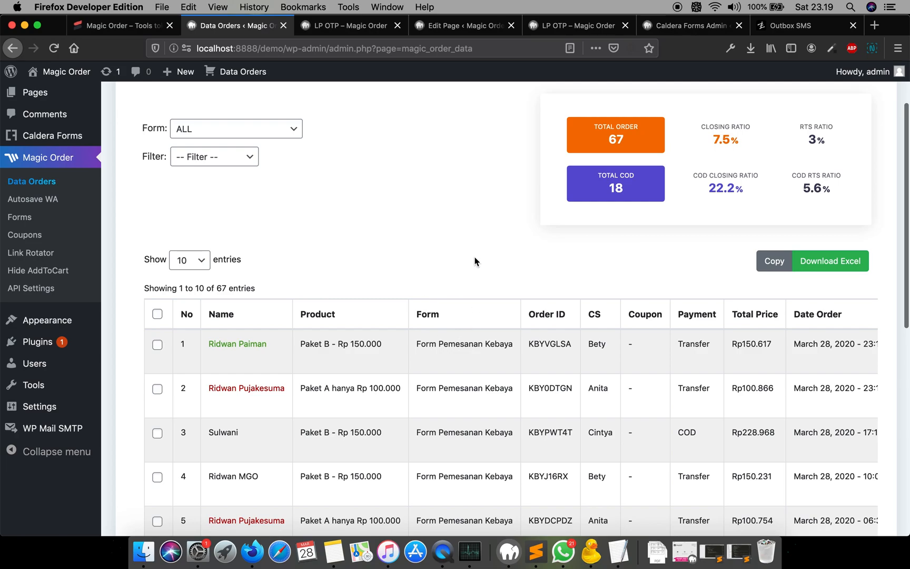
{"action": "scroll", "coordinate": [474, 261], "scroll_direction": "up", "scroll_amount": 3}
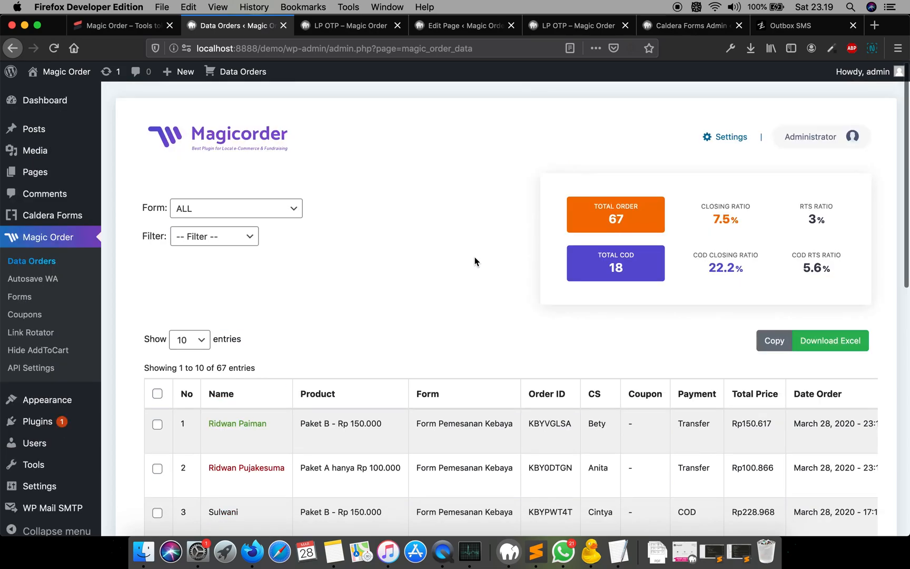
{"action": "left_click", "coordinate": [726, 138]}
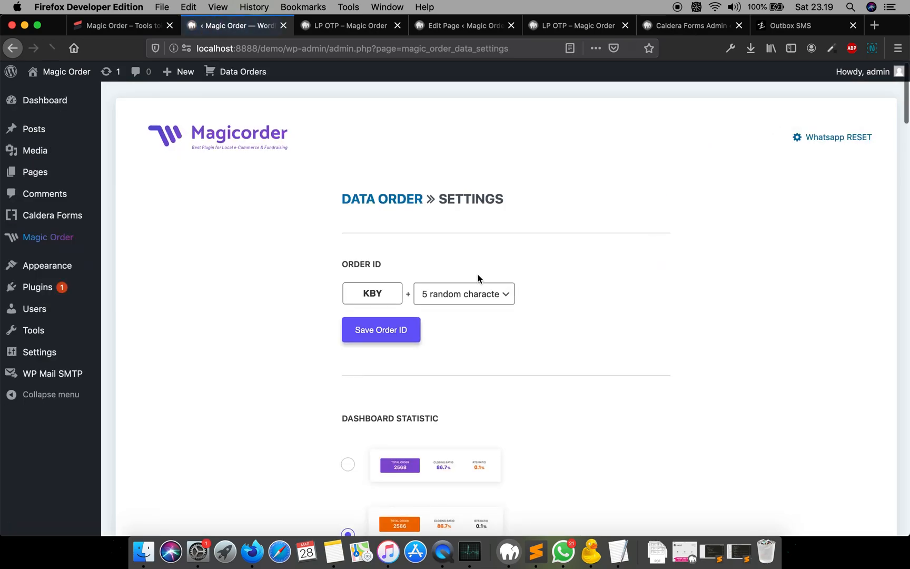
{"action": "scroll", "coordinate": [479, 279], "scroll_direction": "down", "scroll_amount": 10}
{"action": "scroll", "coordinate": [479, 279], "scroll_direction": "down", "scroll_amount": 8}
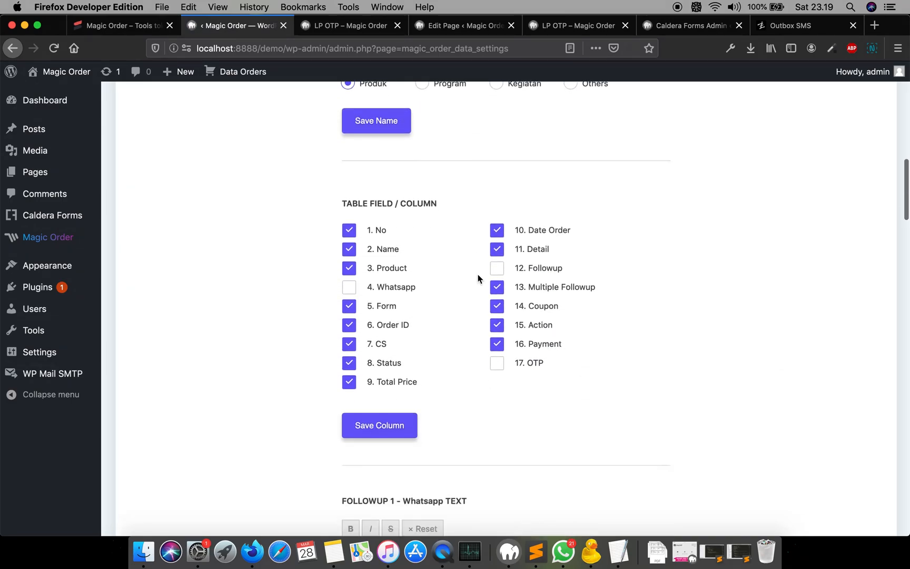
{"action": "left_click", "coordinate": [531, 361]}
{"action": "left_click", "coordinate": [391, 427]}
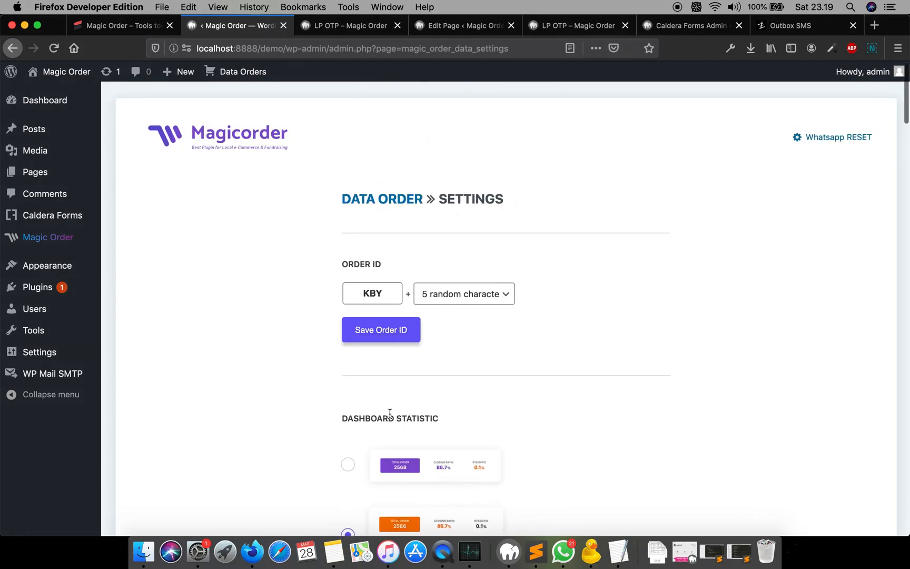
- Return to Data Orders and review the new OTP column in the orders table
{"action": "left_click", "coordinate": [371, 198]}
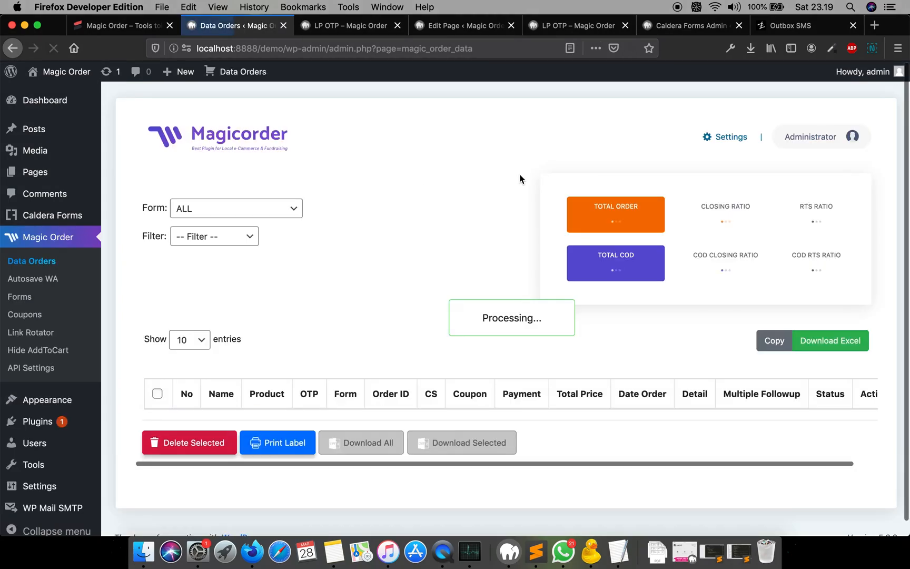
{"action": "scroll", "coordinate": [520, 179], "scroll_direction": "down", "scroll_amount": 5}
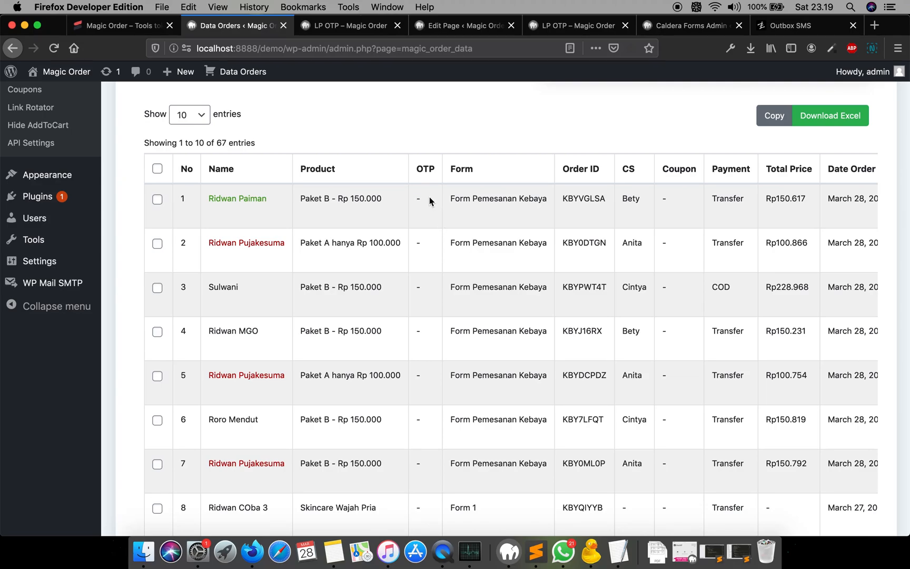
{"action": "scroll", "coordinate": [430, 196], "scroll_direction": "up", "scroll_amount": 2}
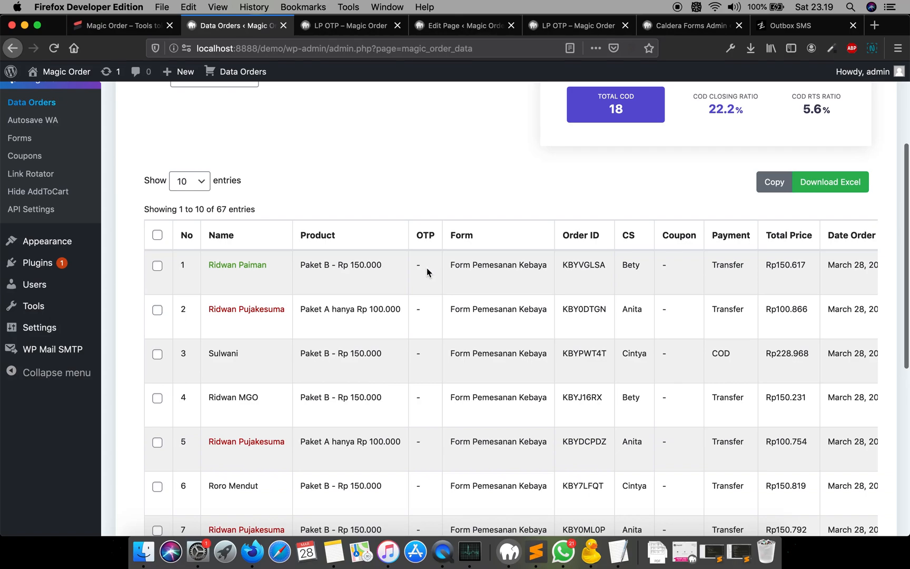
{"action": "scroll", "coordinate": [427, 268], "scroll_direction": "up", "scroll_amount": 1}
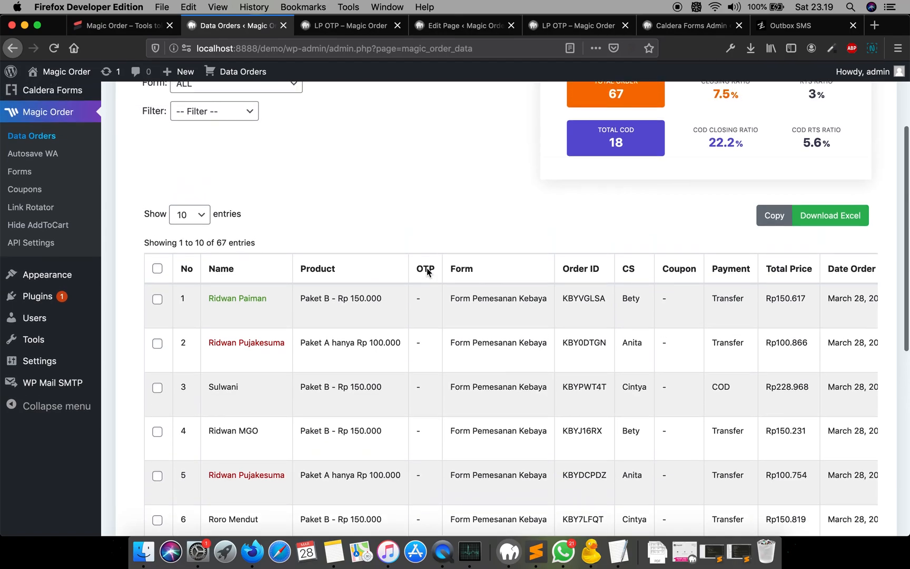
{"action": "scroll", "coordinate": [426, 271], "scroll_direction": "up", "scroll_amount": 1}
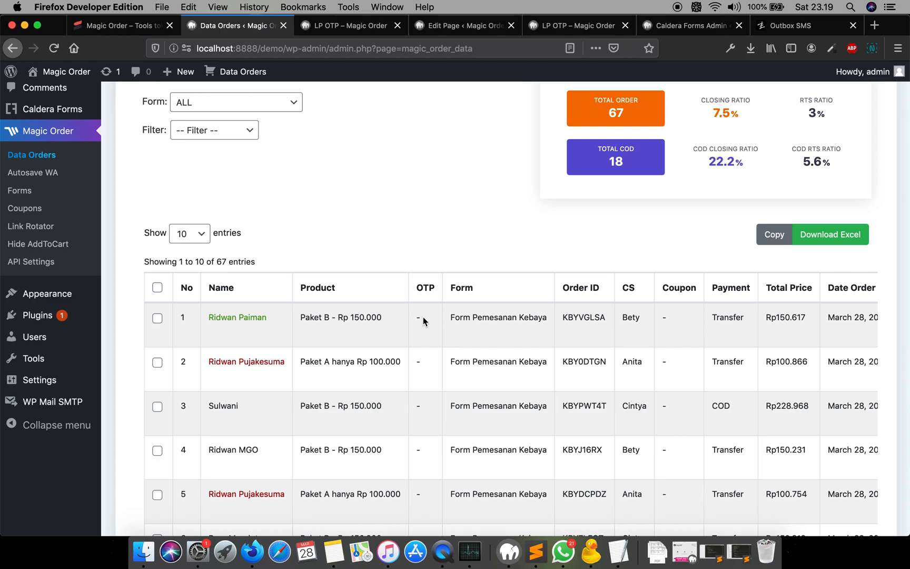
{"action": "scroll", "coordinate": [434, 341], "scroll_direction": "up", "scroll_amount": 2}
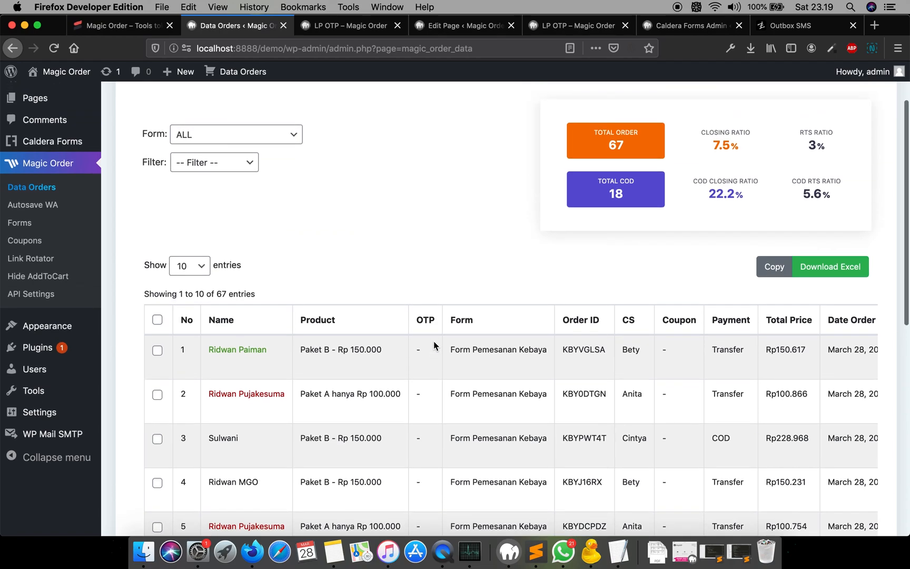
{"action": "scroll", "coordinate": [406, 238], "scroll_direction": "up", "scroll_amount": 2}
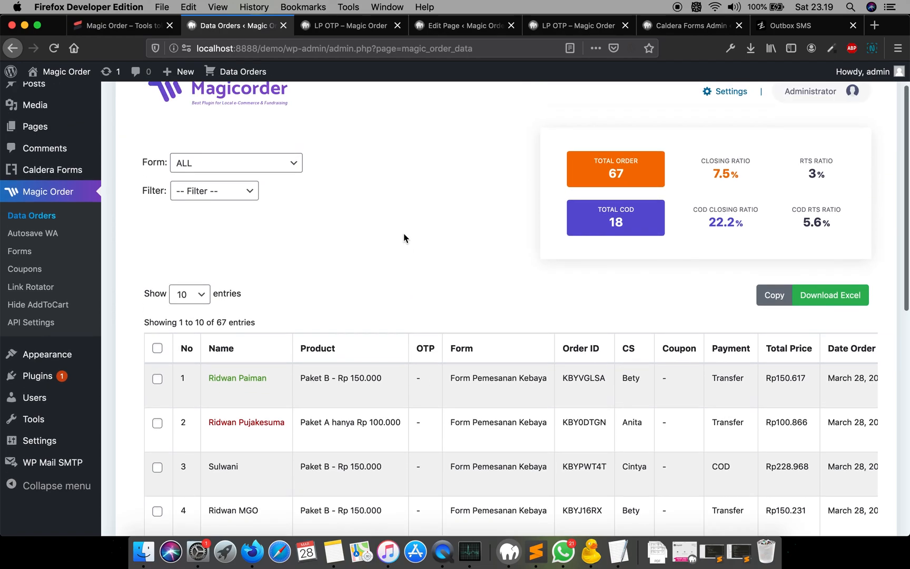
- Delete the &mgo_wa=%mgo_wa% parameter from the redirect URL in the documented mgootp shortcode note
{"action": "left_click", "coordinate": [344, 31]}
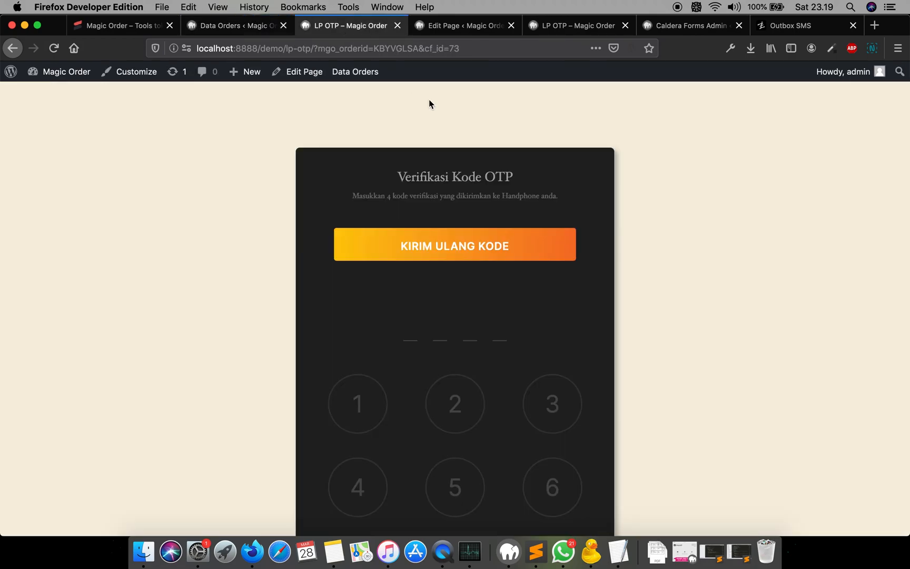
{"action": "double_click", "coordinate": [389, 48]}
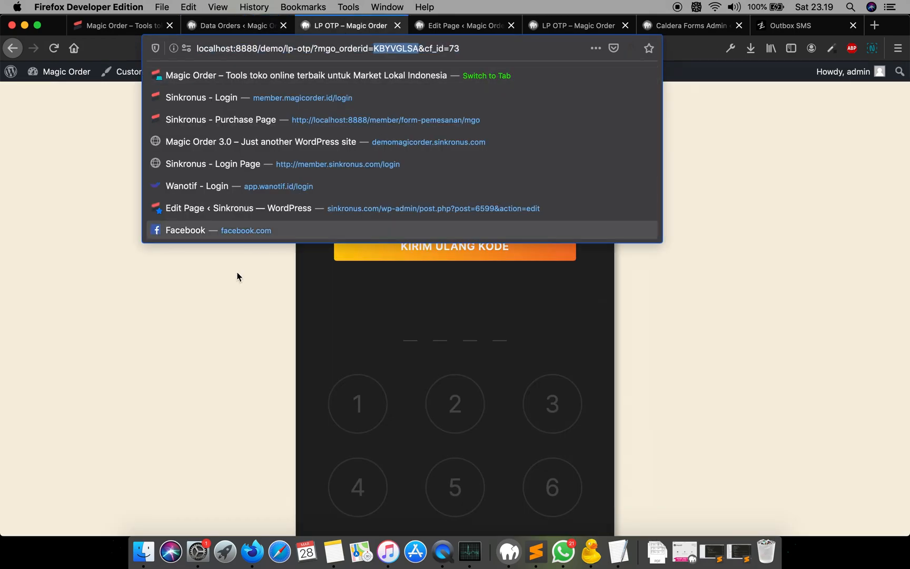
{"action": "left_click", "coordinate": [198, 332]}
{"action": "scroll", "coordinate": [408, 124], "scroll_direction": "up", "scroll_amount": 1}
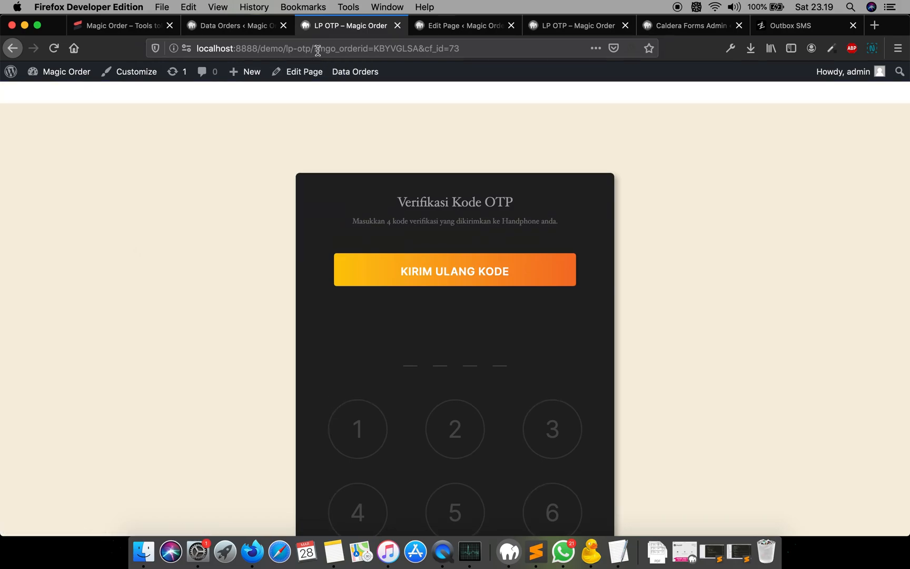
{"action": "left_click", "coordinate": [334, 552]}
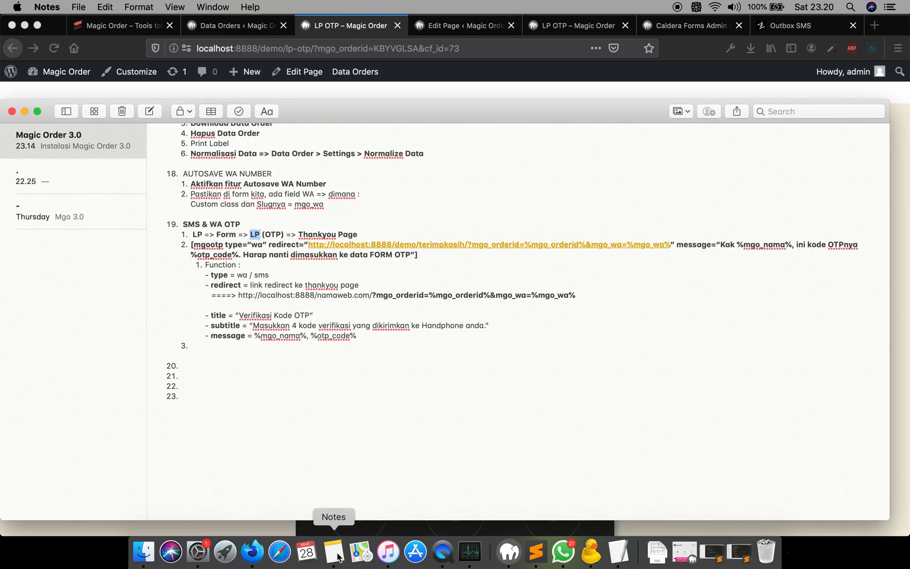
{"action": "left_click", "coordinate": [406, 230]}
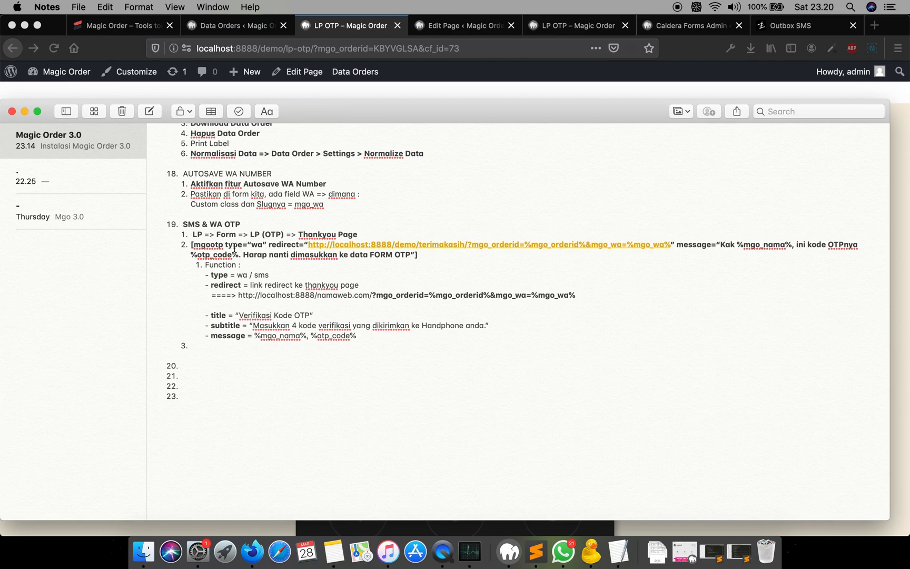
{"action": "double_click", "coordinate": [282, 245]}
{"action": "left_click_drag", "start_coordinate": [672, 246], "coordinate": [586, 248]}
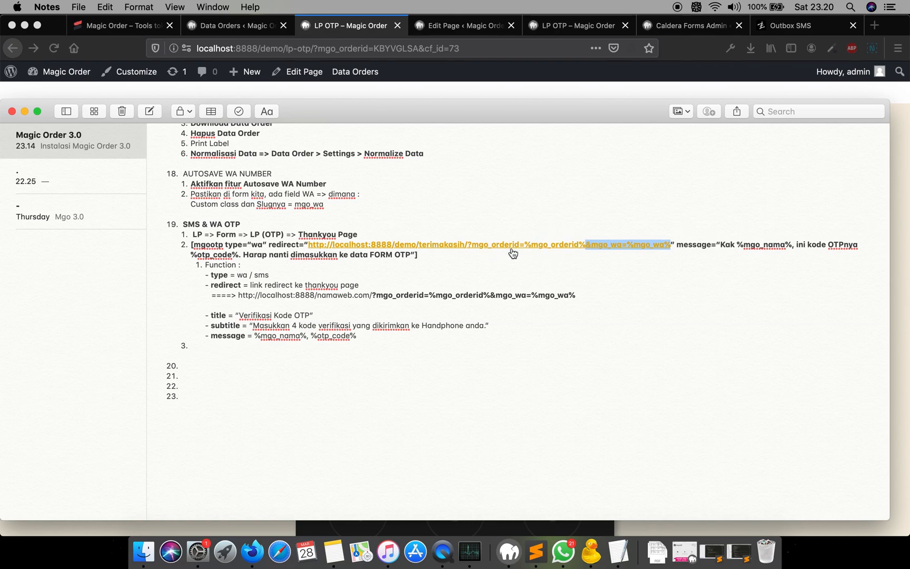
{"action": "key", "text": "BackSpace"}
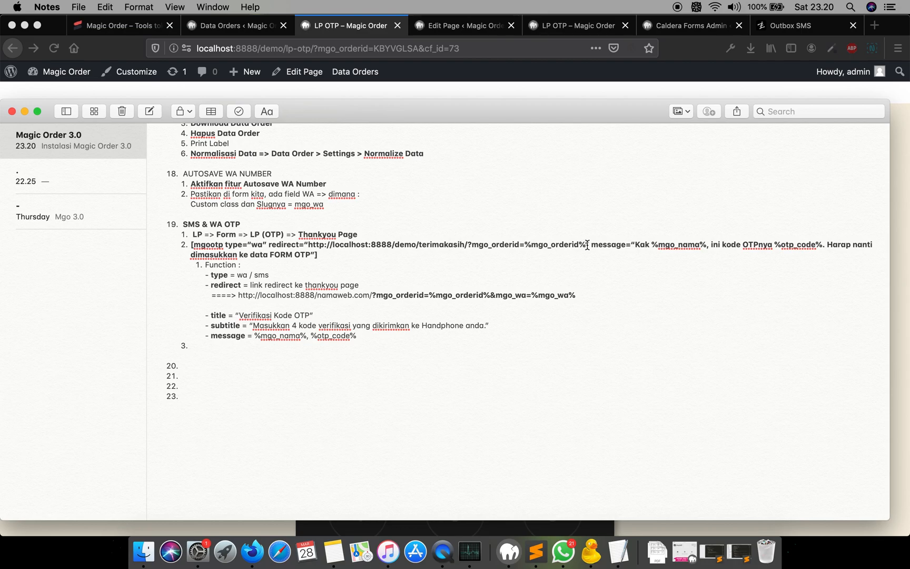
- Append &mgo_wa=%mgo_wa% to the Redirect processor's URL in the order form and save the form
{"action": "left_click", "coordinate": [467, 78]}
{"action": "left_click", "coordinate": [448, 32]}
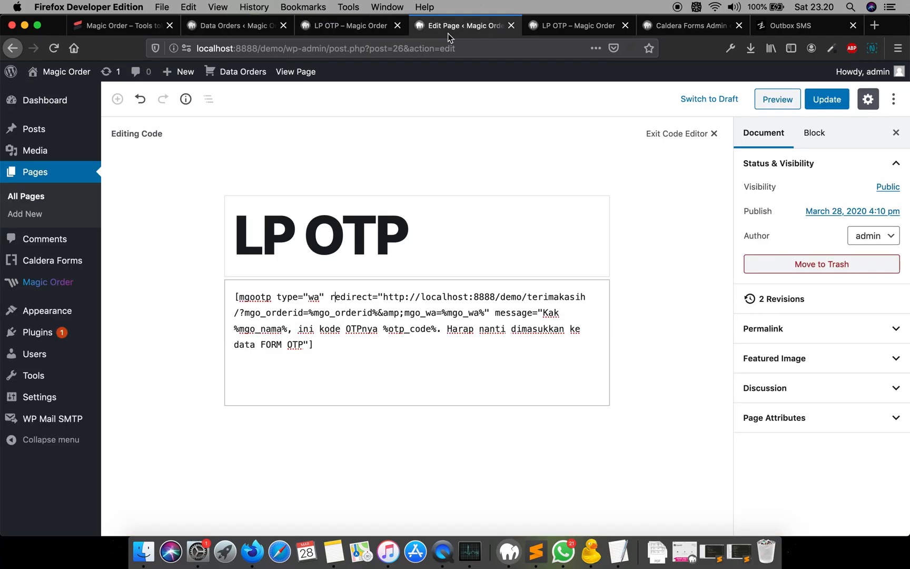
{"action": "left_click", "coordinate": [551, 29]}
{"action": "left_click", "coordinate": [691, 26]}
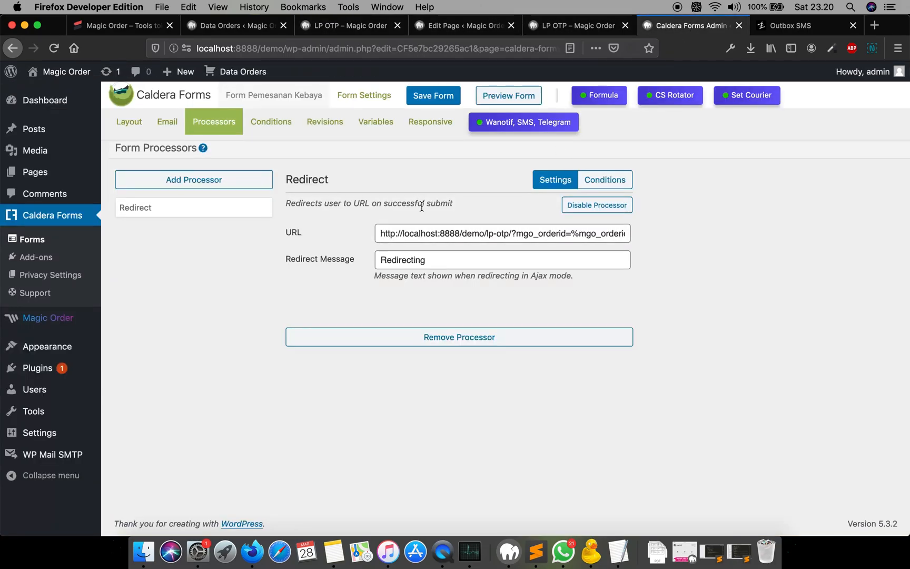
{"action": "triple_click", "coordinate": [554, 234]}
{"action": "key", "text": "End"}
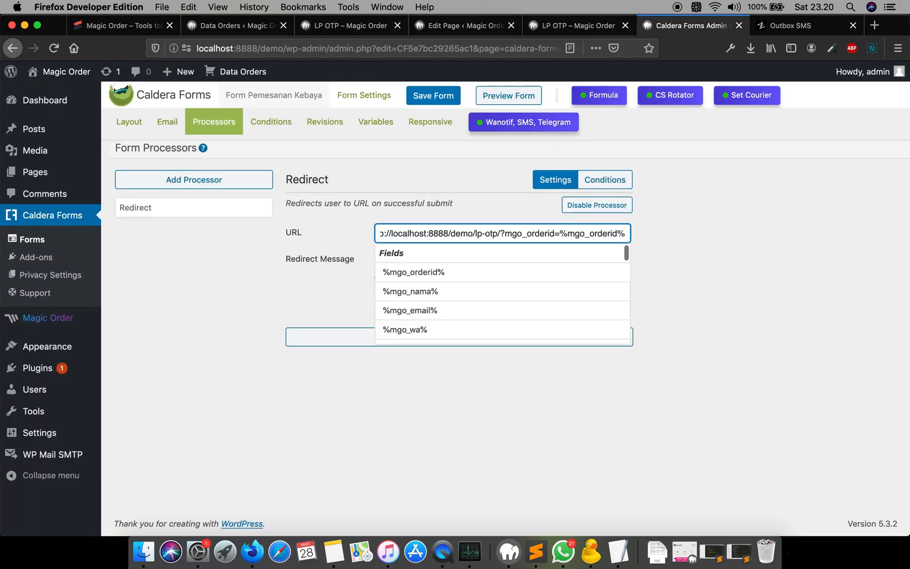
{"action": "left_click_drag", "start_coordinate": [504, 234], "coordinate": [659, 241]}
{"action": "key", "text": "Right"}
{"action": "type", "text": "&mgo_wa="}
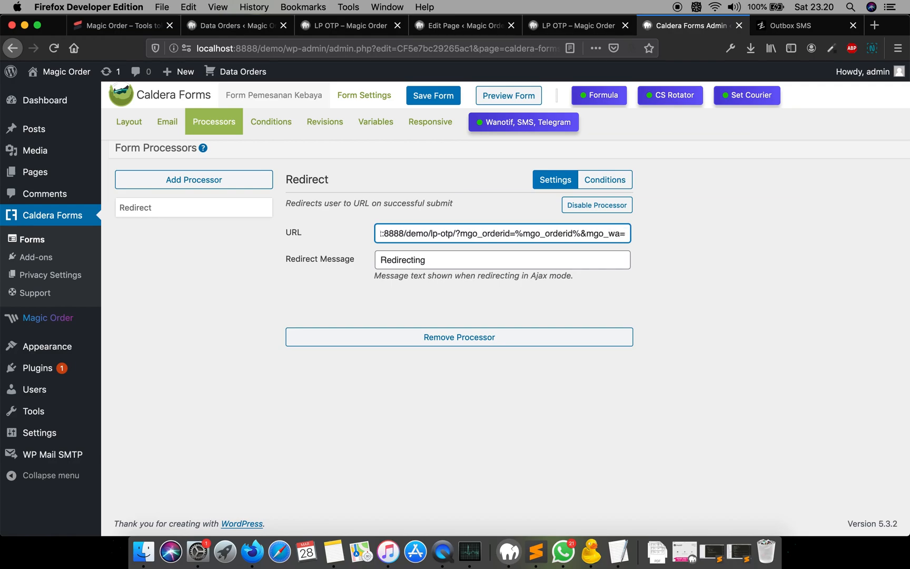
{"action": "type", "text": "%mgo_"}
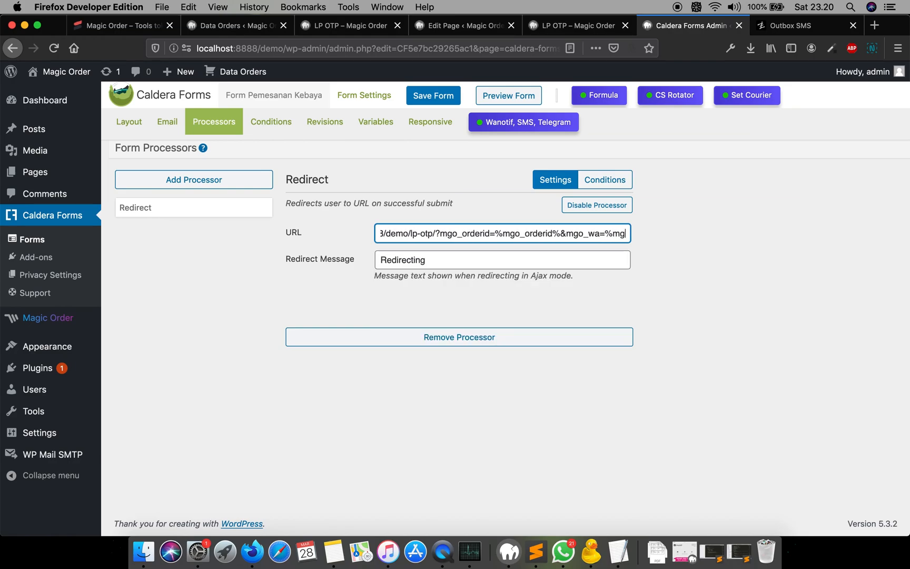
{"action": "type", "text": "wa"}
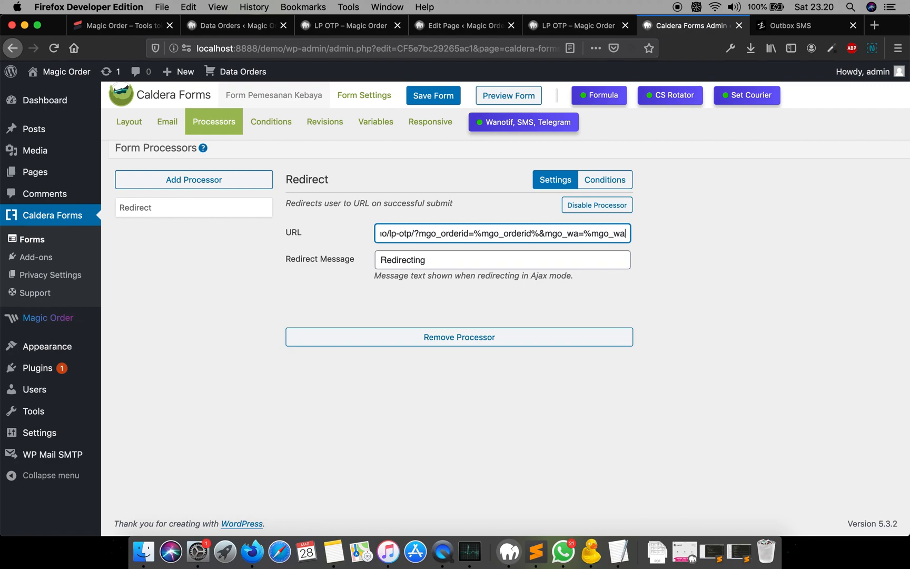
{"action": "type", "text": "%"}
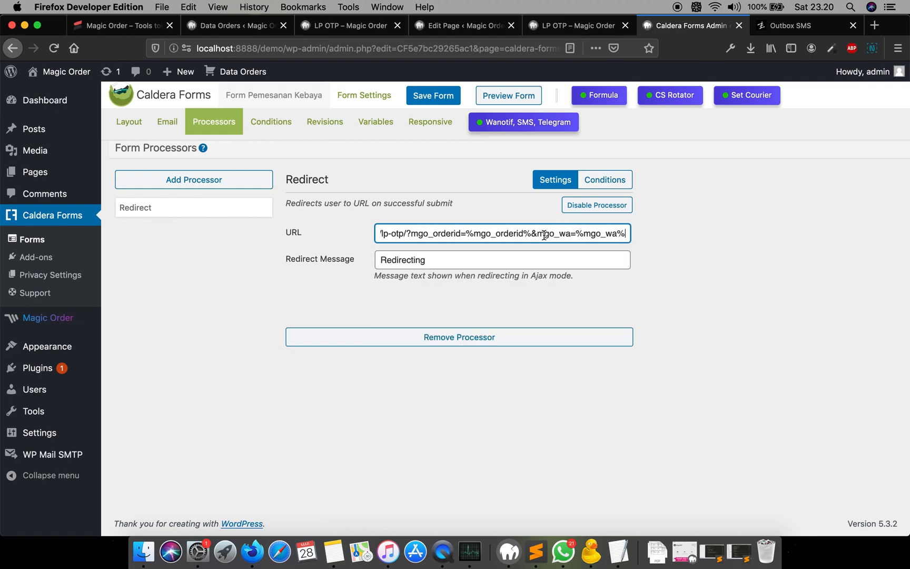
{"action": "left_click_drag", "start_coordinate": [538, 234], "coordinate": [627, 238]}
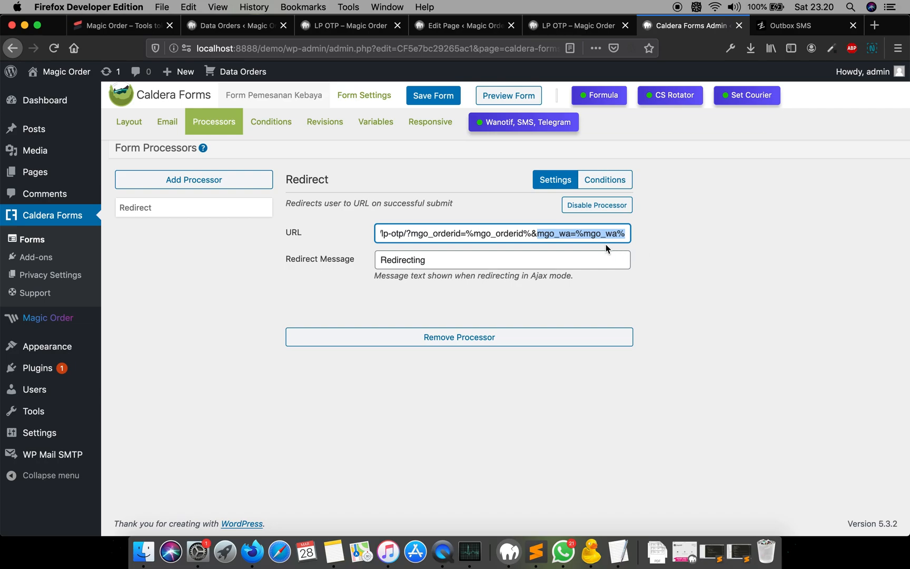
{"action": "left_click", "coordinate": [704, 263]}
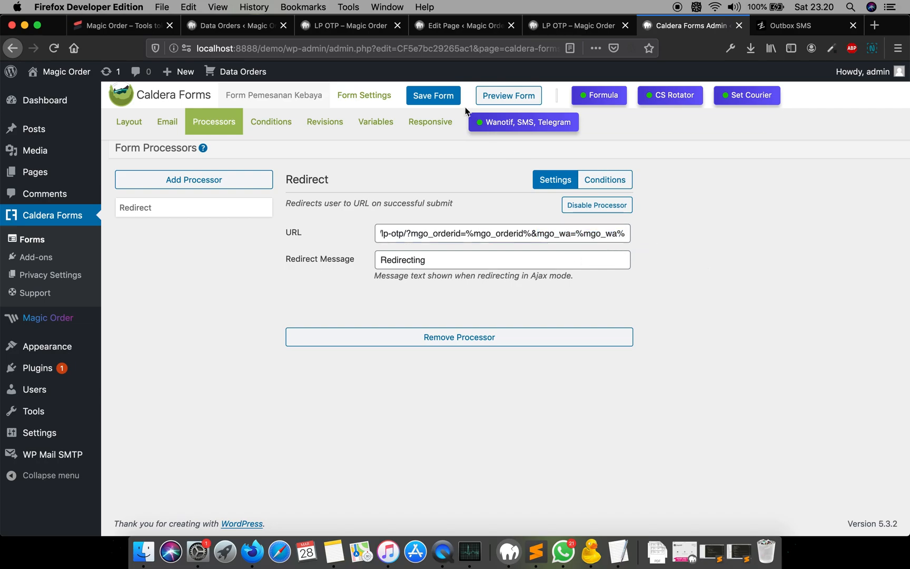
{"action": "left_click", "coordinate": [427, 96]}
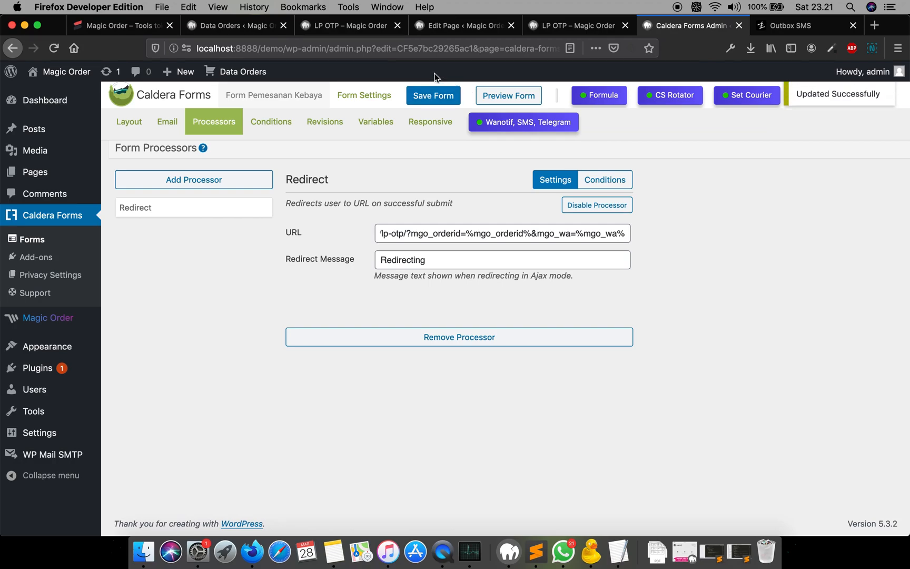
- Navigate back from the LP OTP page to the Form Pemesanan order page
{"action": "left_click", "coordinate": [255, 26]}
{"action": "left_click", "coordinate": [344, 25]}
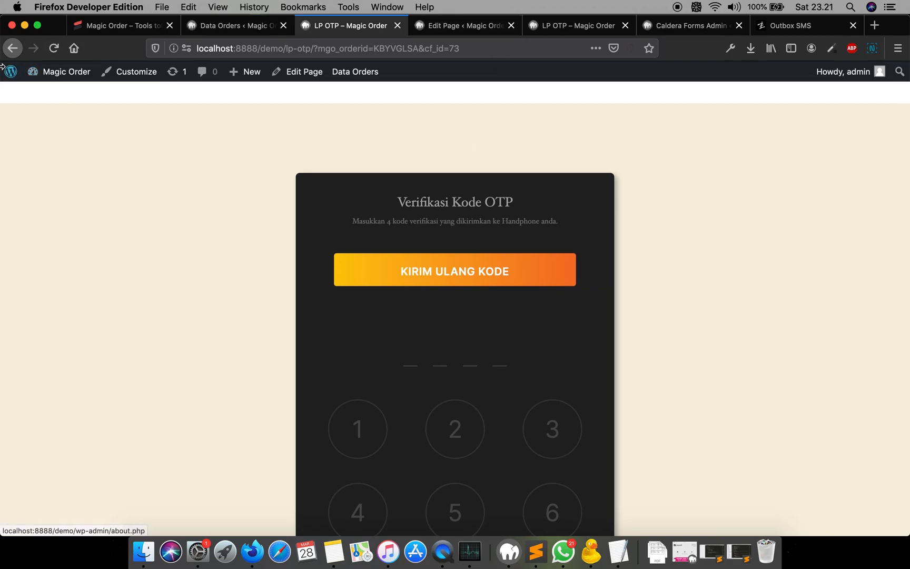
{"action": "left_click", "coordinate": [12, 48]}
{"action": "left_click", "coordinate": [391, 47]}
{"action": "key", "text": "Return"}
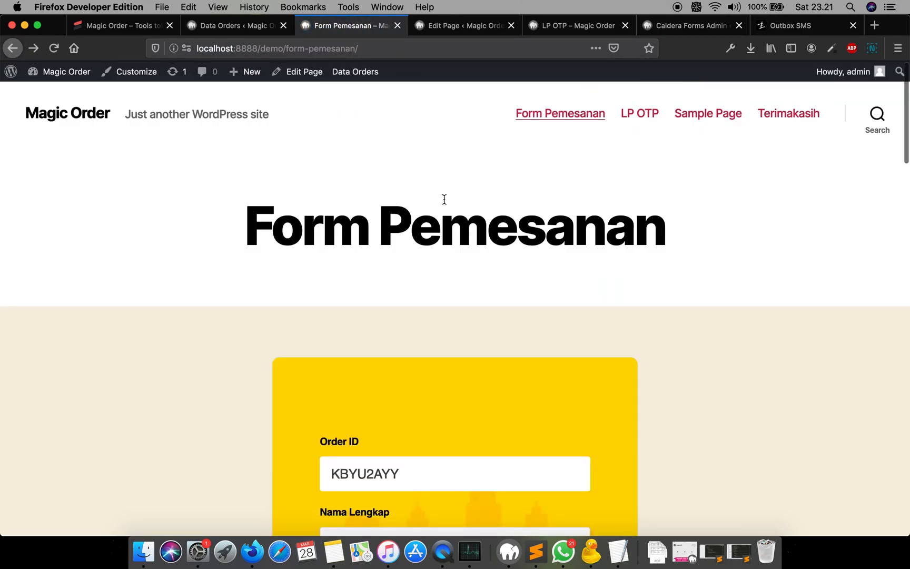
- Enter the customer's full name in the Nama Lengkap field
{"action": "scroll", "coordinate": [443, 197], "scroll_direction": "down", "scroll_amount": 6}
{"action": "left_click", "coordinate": [419, 225]}
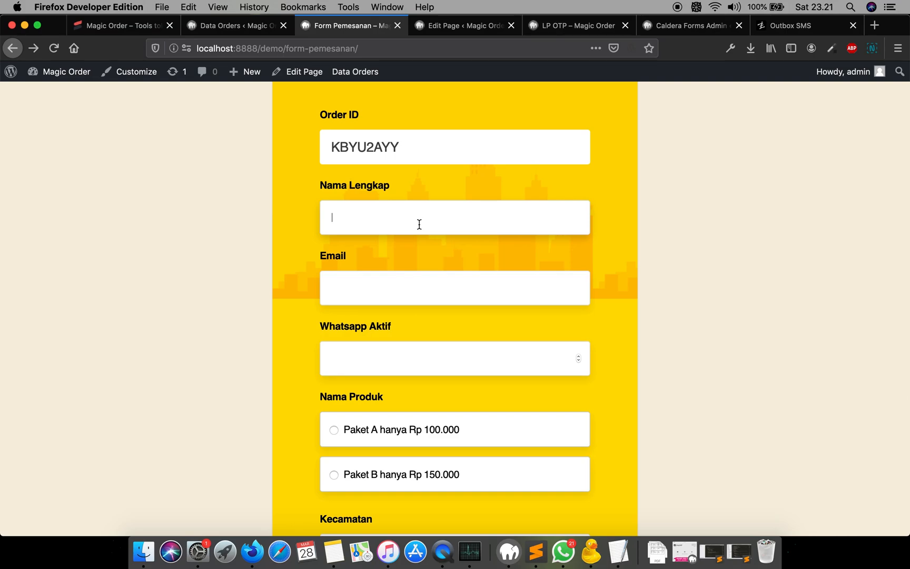
{"action": "left_click", "coordinate": [419, 225]}
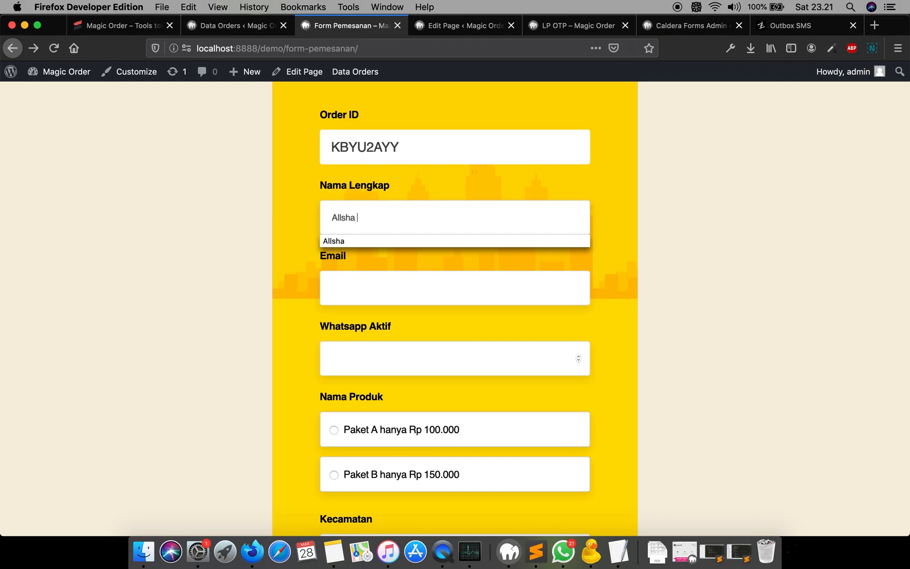
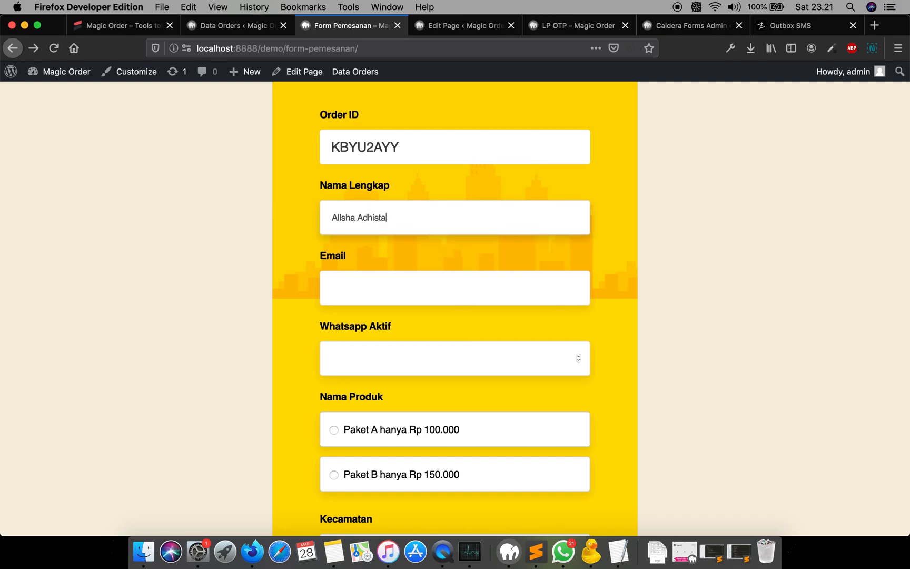
- Complete the customer's name and fill in the customer's e-mail and WhatsApp number in the order form
{"action": "key", "text": "Tab"}
{"action": "type", "text": "rid"}
{"action": "key", "text": "Down"}
{"action": "key", "text": "Return"}
{"action": "left_click", "coordinate": [410, 356]}
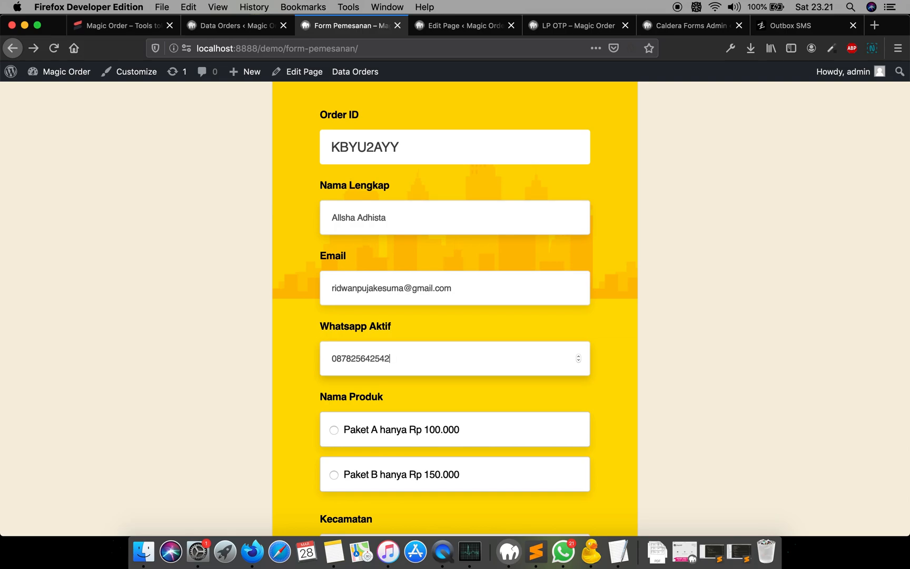
- Select Paket A hanya Rp 100.000 and set Kecamatan to Bojongsoang, Bandung, Jawa Barat
{"action": "scroll", "coordinate": [448, 326], "scroll_direction": "down", "scroll_amount": 4}
{"action": "left_click", "coordinate": [463, 331]}
{"action": "scroll", "coordinate": [474, 306], "scroll_direction": "down", "scroll_amount": 2}
{"action": "scroll", "coordinate": [487, 284], "scroll_direction": "down", "scroll_amount": 3}
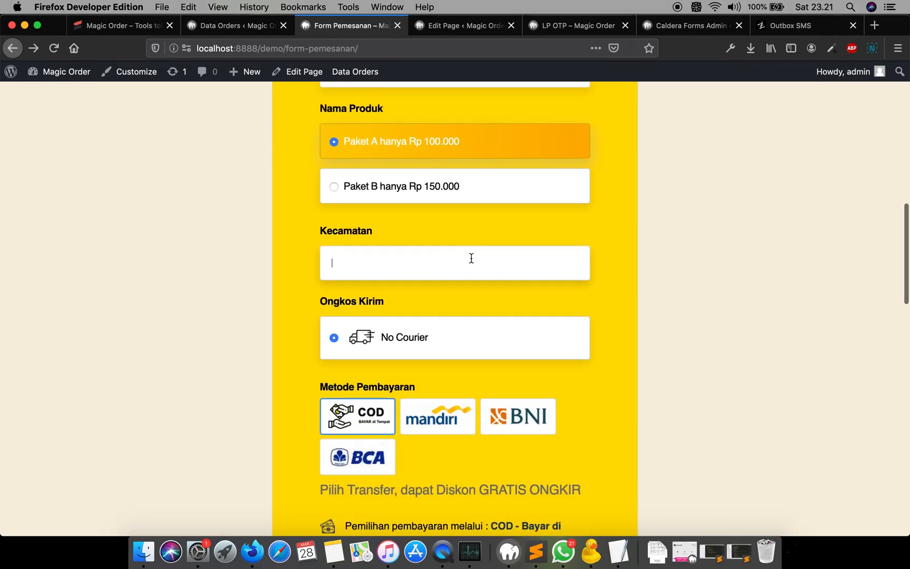
{"action": "type", "text": "bandung"}
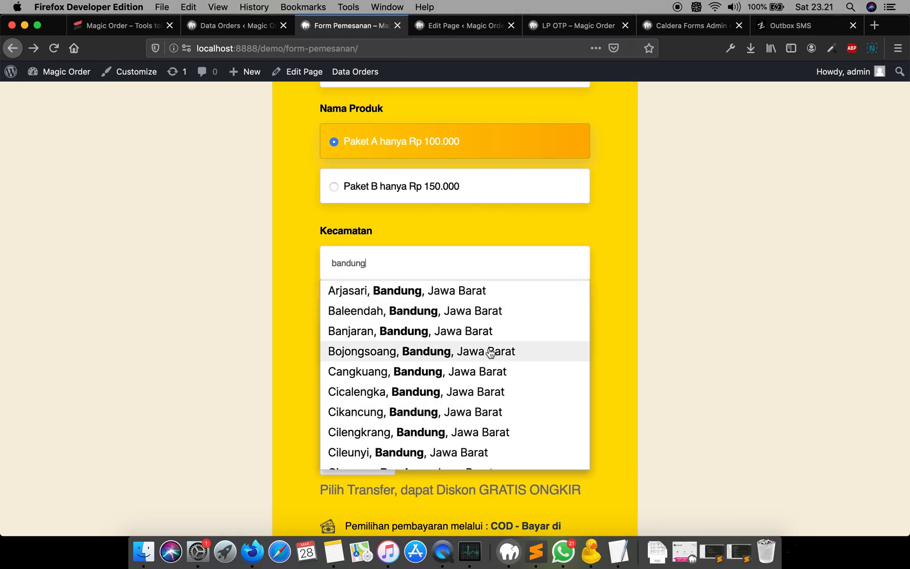
{"action": "left_click", "coordinate": [491, 352]}
- Choose BNI as the payment method and review the order total
{"action": "scroll", "coordinate": [477, 270], "scroll_direction": "down", "scroll_amount": 3}
{"action": "left_click", "coordinate": [520, 321]}
{"action": "scroll", "coordinate": [485, 277], "scroll_direction": "down", "scroll_amount": 6}
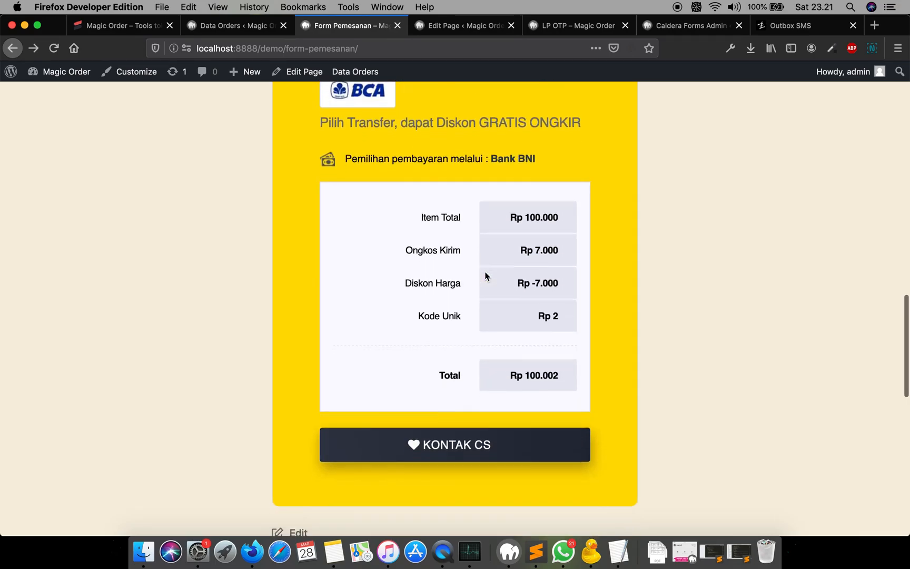
{"action": "scroll", "coordinate": [490, 279], "scroll_direction": "down", "scroll_amount": 2}
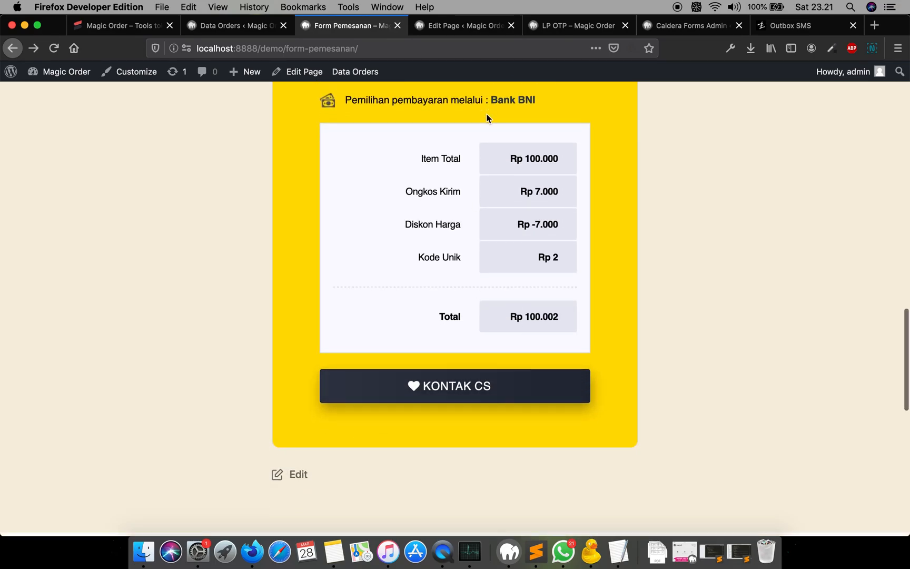
- Enable the Whatsapp column in the Data Order table settings, save the columns, and return to Data Orders
{"action": "left_click", "coordinate": [238, 26]}
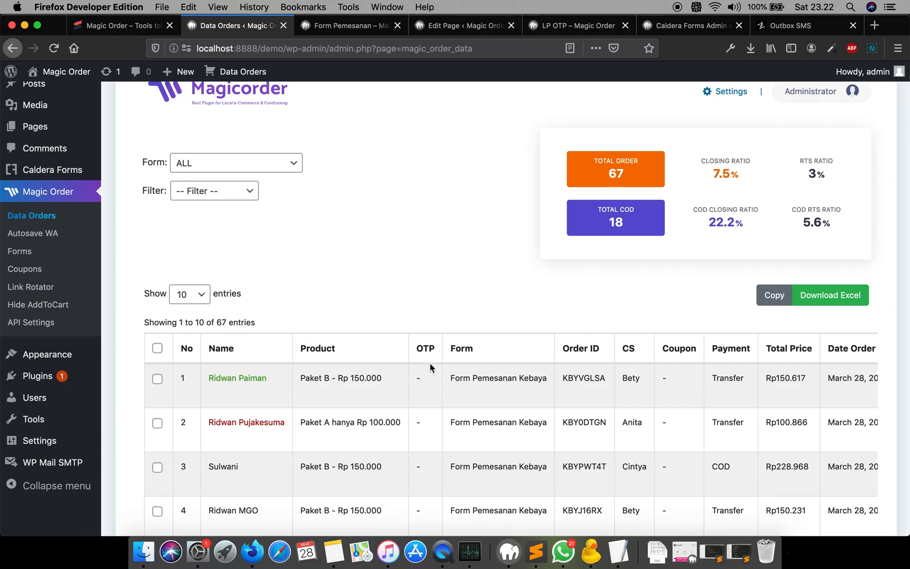
{"action": "left_click", "coordinate": [54, 48]}
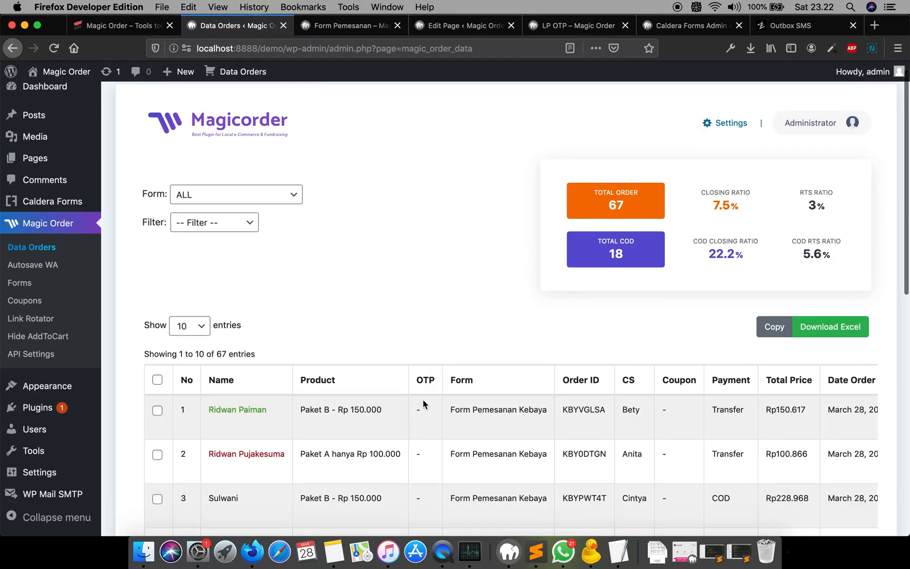
{"action": "scroll", "coordinate": [423, 401], "scroll_direction": "down", "scroll_amount": 2}
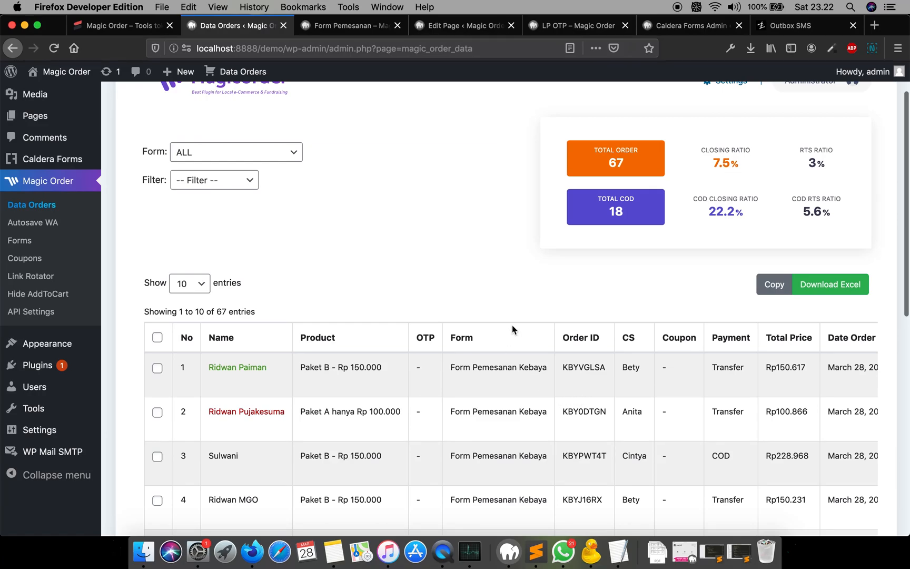
{"action": "scroll", "coordinate": [510, 330], "scroll_direction": "up", "scroll_amount": 3}
{"action": "left_click", "coordinate": [730, 137]}
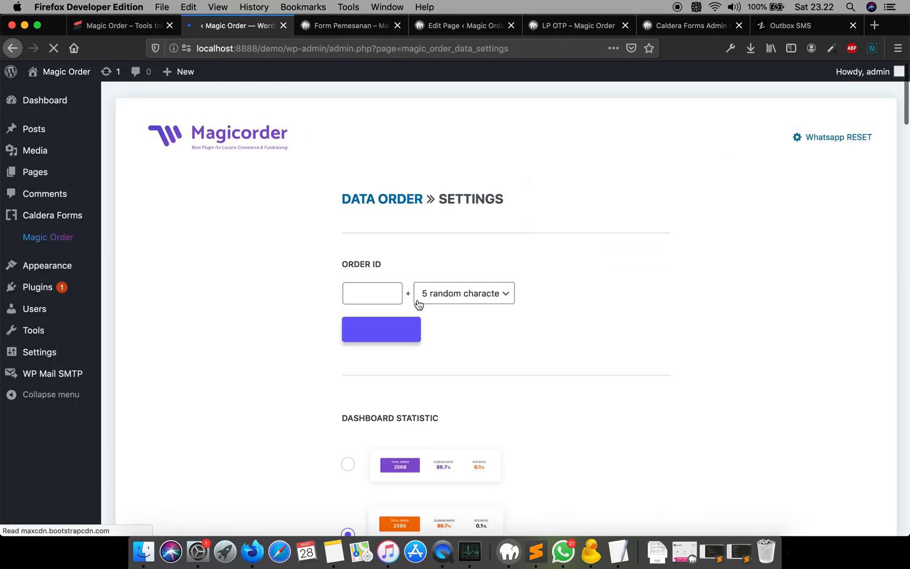
{"action": "scroll", "coordinate": [417, 303], "scroll_direction": "down", "scroll_amount": 10}
{"action": "scroll", "coordinate": [418, 304], "scroll_direction": "down", "scroll_amount": 3}
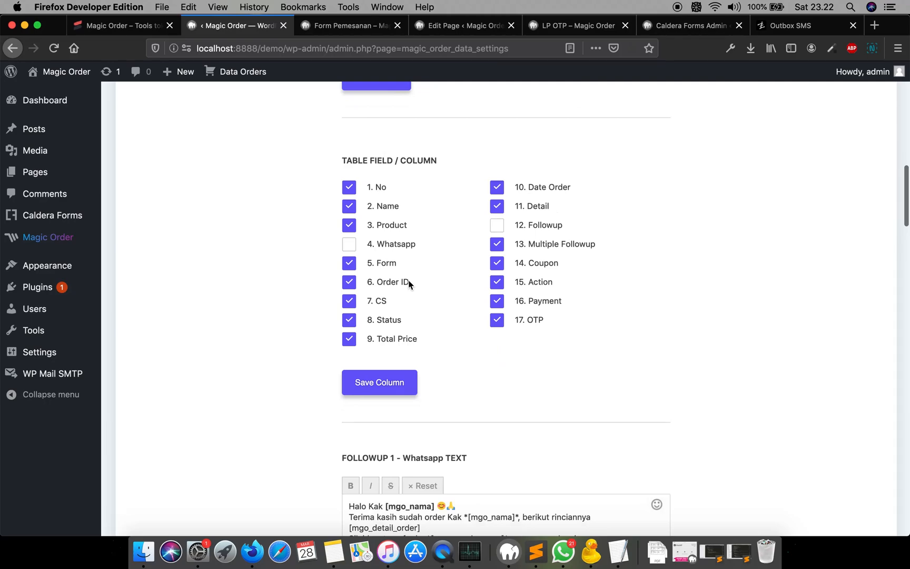
{"action": "left_click", "coordinate": [396, 245]}
{"action": "left_click", "coordinate": [382, 381]}
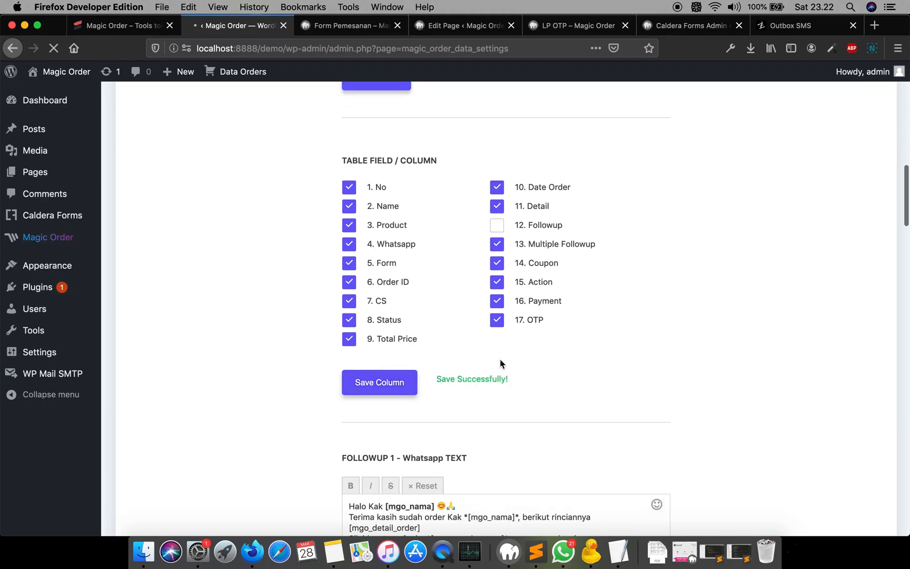
{"action": "scroll", "coordinate": [500, 362], "scroll_direction": "up", "scroll_amount": 12}
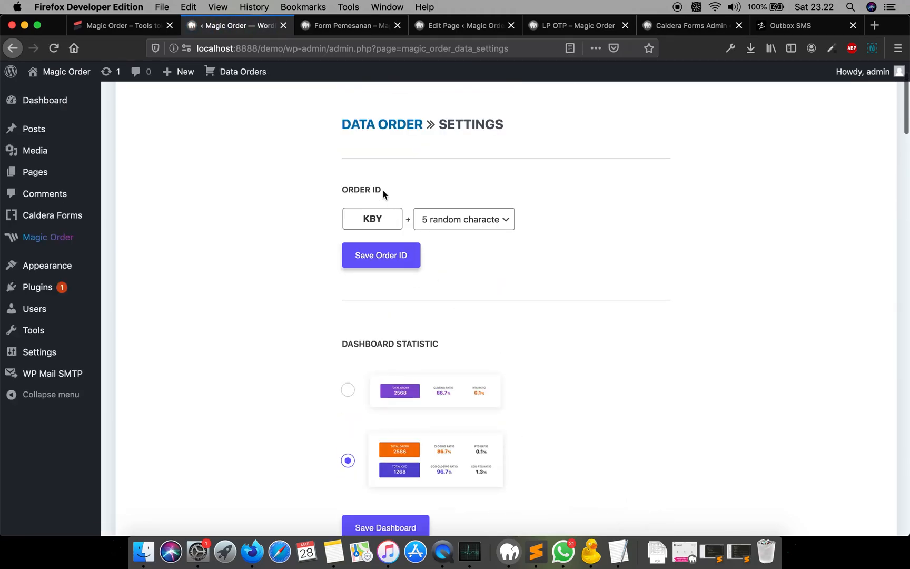
{"action": "left_click", "coordinate": [382, 124]}
{"action": "scroll", "coordinate": [458, 245], "scroll_direction": "down", "scroll_amount": 5}
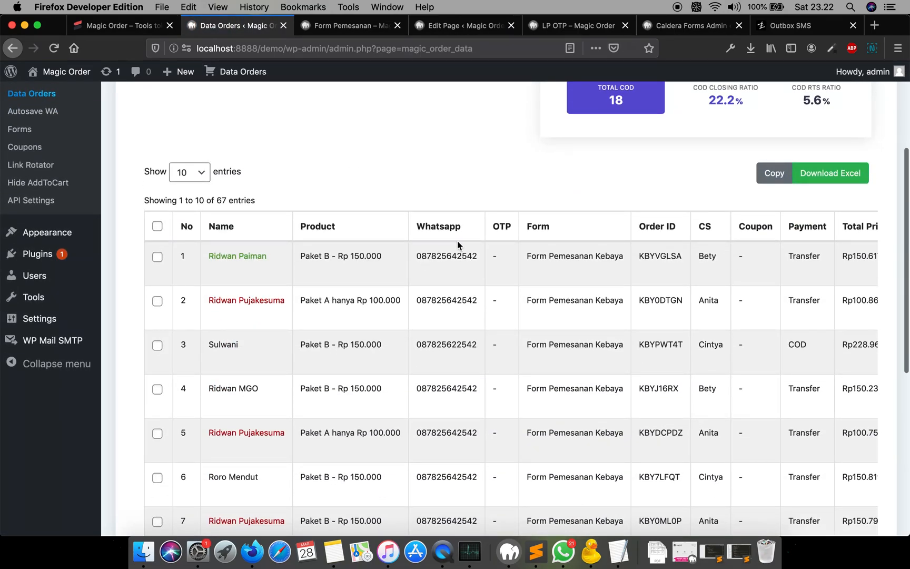
- Submit the order form with KONTAK CS
{"action": "left_click", "coordinate": [363, 31]}
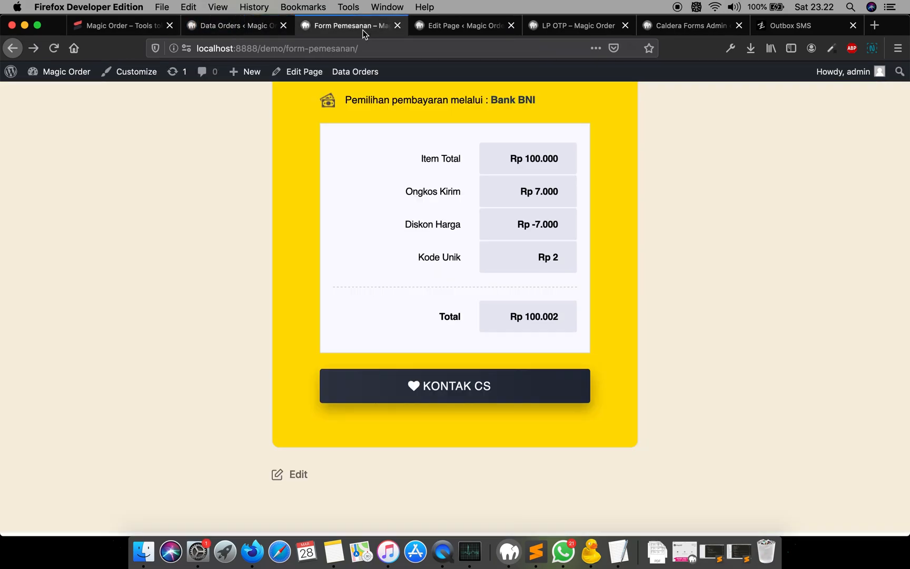
{"action": "left_click", "coordinate": [467, 387]}
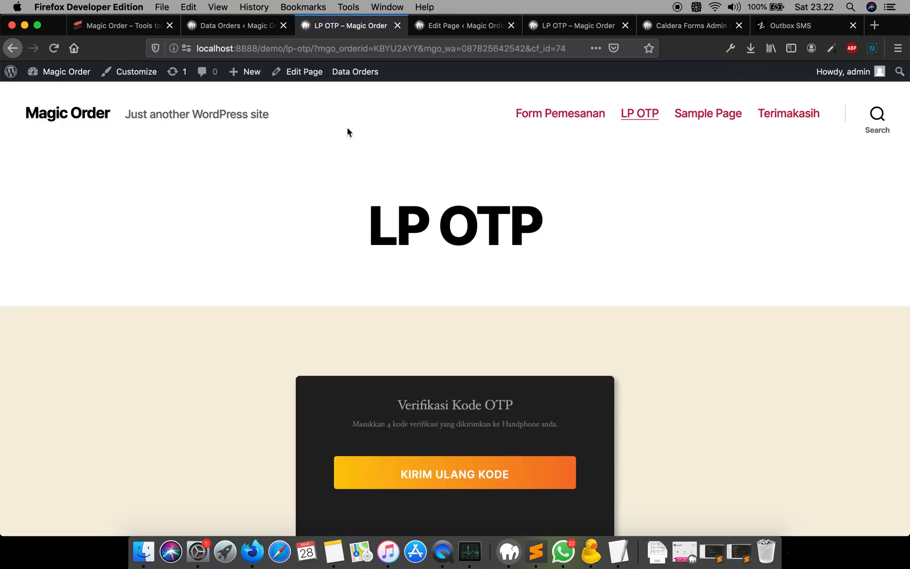
- Reload Data Orders and check the new order's Whatsapp number and OTP columns
{"action": "left_click", "coordinate": [245, 26]}
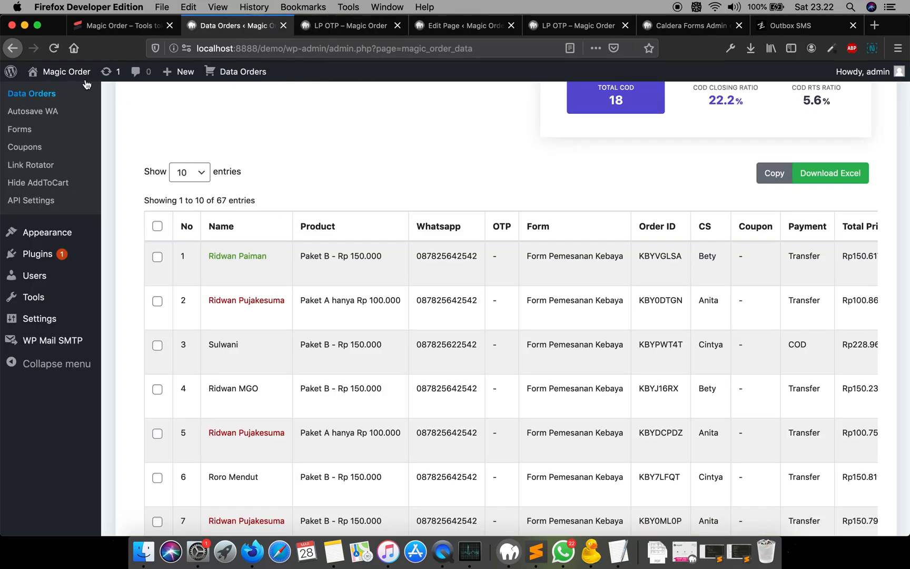
{"action": "left_click", "coordinate": [54, 48]}
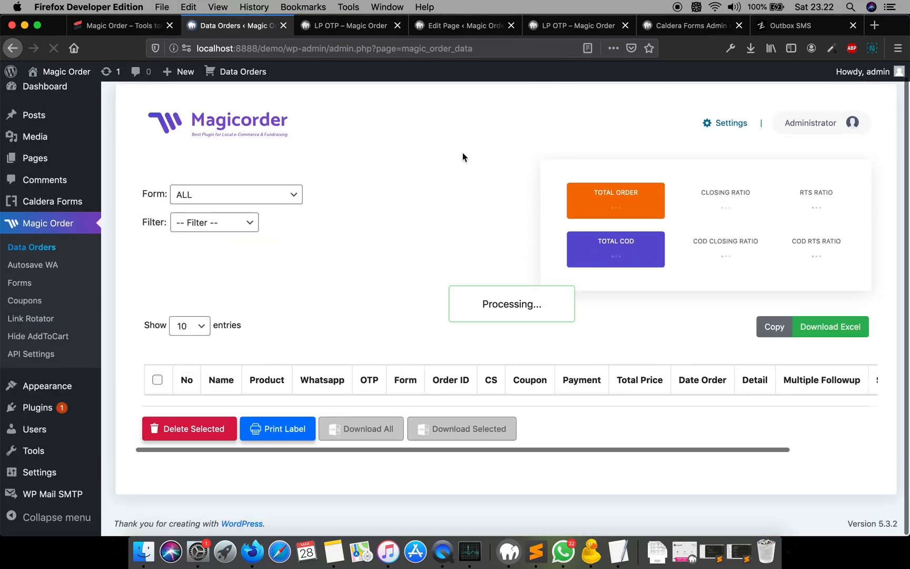
{"action": "scroll", "coordinate": [463, 157], "scroll_direction": "down", "scroll_amount": 2}
{"action": "scroll", "coordinate": [462, 153], "scroll_direction": "down", "scroll_amount": 2}
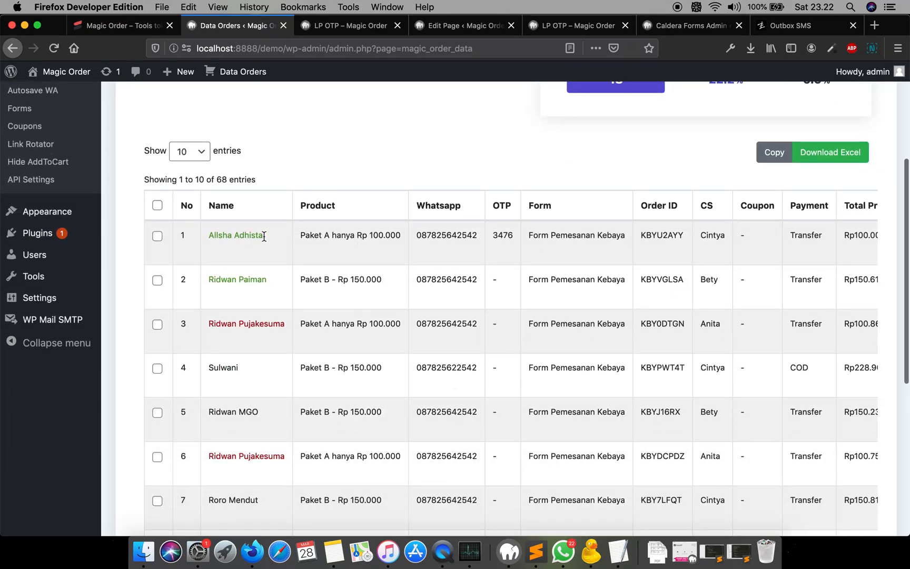
{"action": "double_click", "coordinate": [444, 236]}
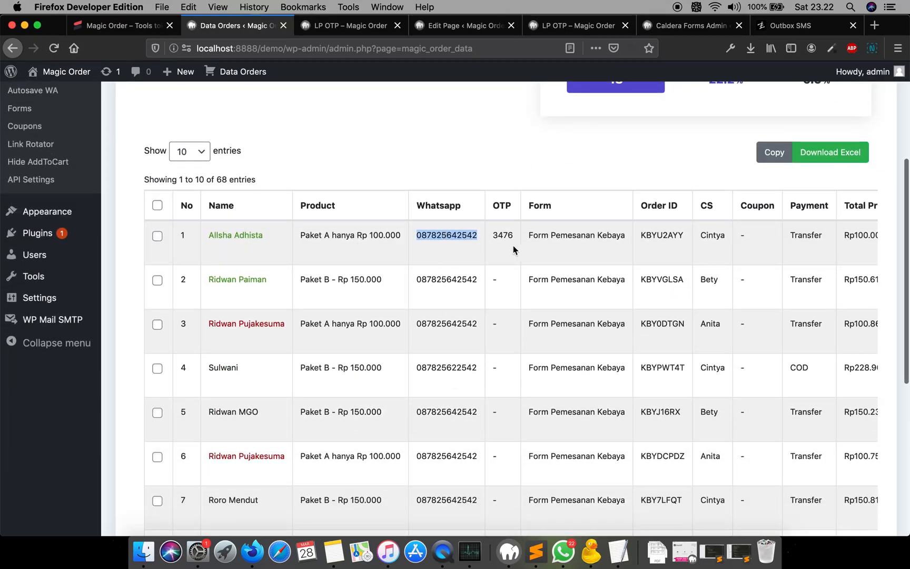
{"action": "double_click", "coordinate": [503, 235]}
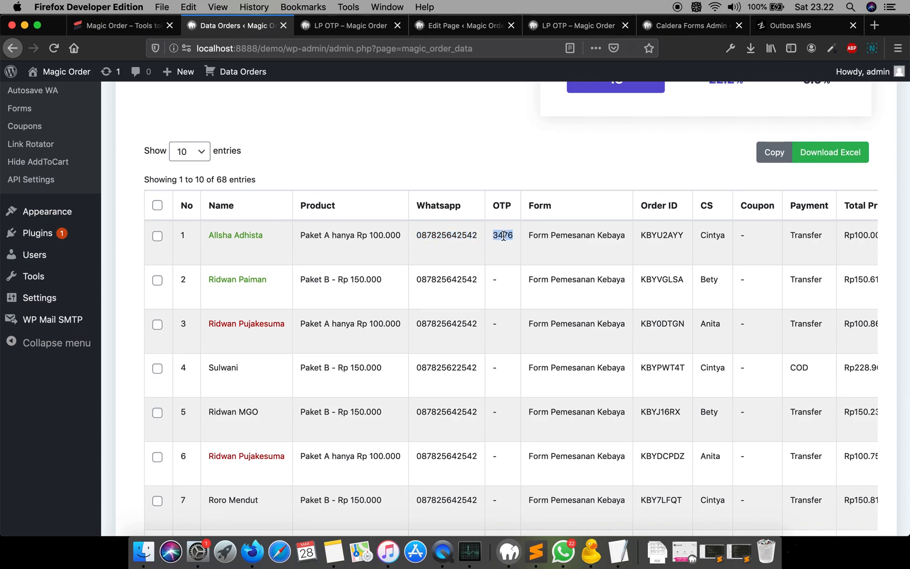
- Try to enter the OTP code on the LP OTP page keypad
{"action": "left_click", "coordinate": [345, 28]}
{"action": "scroll", "coordinate": [478, 312], "scroll_direction": "down", "scroll_amount": 5}
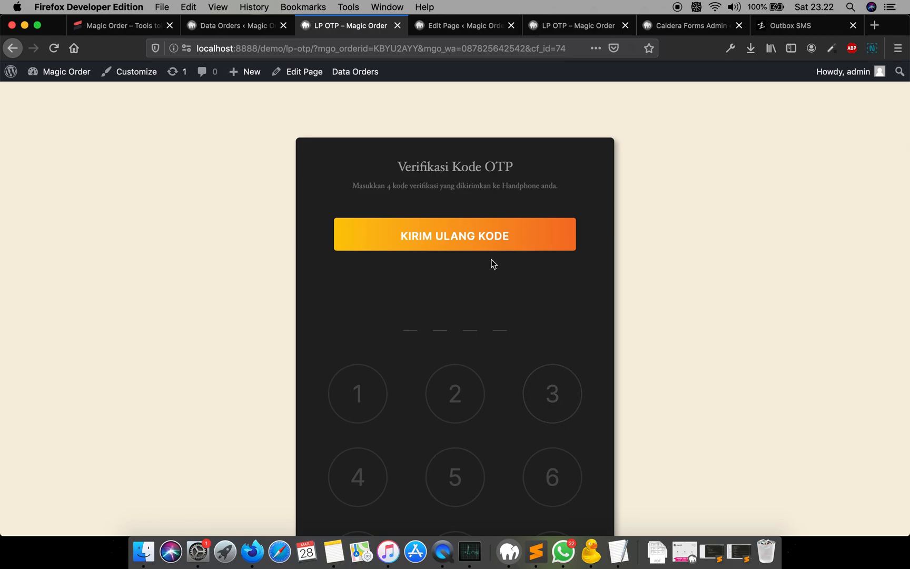
{"action": "scroll", "coordinate": [386, 345], "scroll_direction": "down", "scroll_amount": 2}
{"action": "left_click", "coordinate": [385, 344]}
{"action": "left_click", "coordinate": [457, 354]}
{"action": "left_click", "coordinate": [469, 428]}
{"action": "left_click", "coordinate": [558, 430]}
{"action": "scroll", "coordinate": [485, 267], "scroll_direction": "down", "scroll_amount": 2}
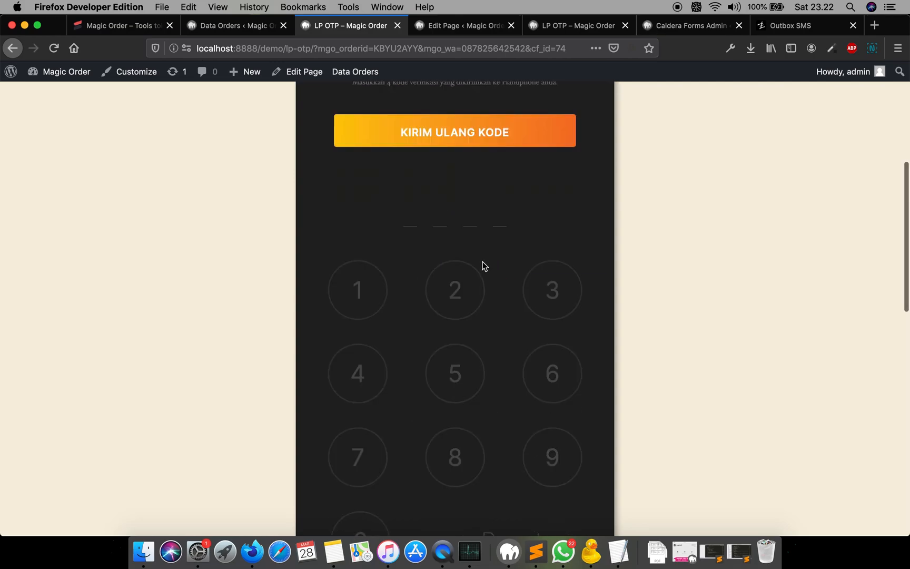
{"action": "scroll", "coordinate": [483, 266], "scroll_direction": "up", "scroll_amount": 5}
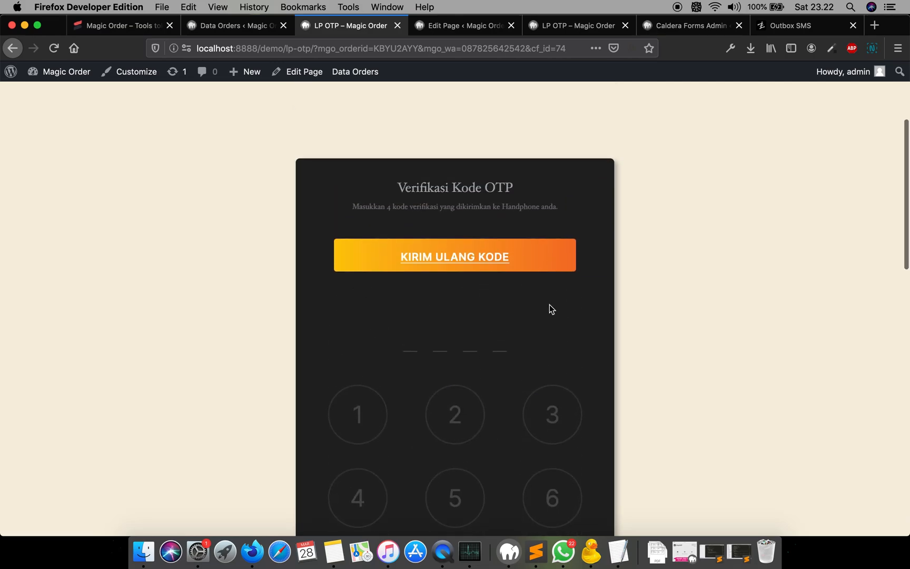
- Compare the order's OTP in Data Orders with the OTP message received in WhatsApp
{"action": "left_click", "coordinate": [225, 26]}
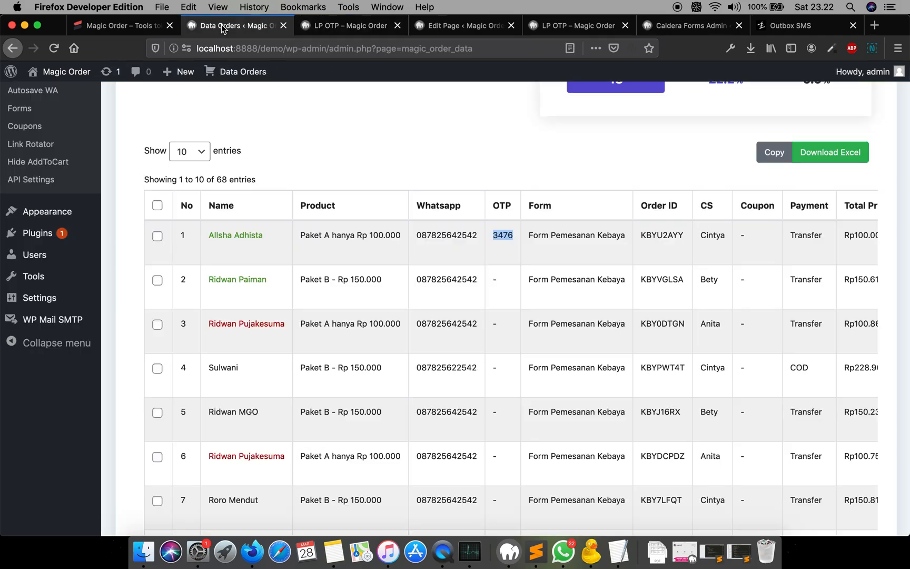
{"action": "left_click", "coordinate": [498, 246]}
{"action": "double_click", "coordinate": [499, 234]}
{"action": "left_click", "coordinate": [563, 551]}
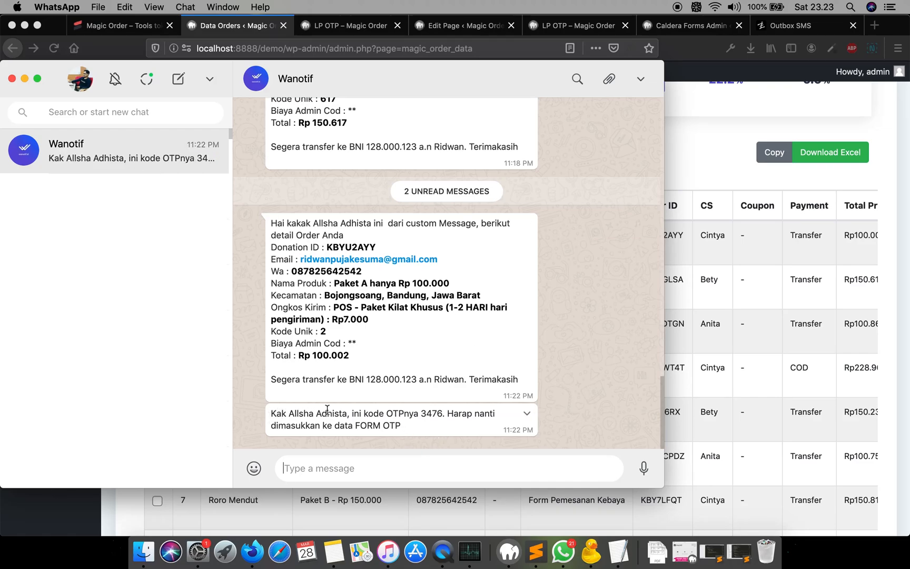
{"action": "double_click", "coordinate": [433, 414]}
{"action": "left_click", "coordinate": [445, 426]}
{"action": "double_click", "coordinate": [430, 413]}
{"action": "left_click", "coordinate": [694, 165]}
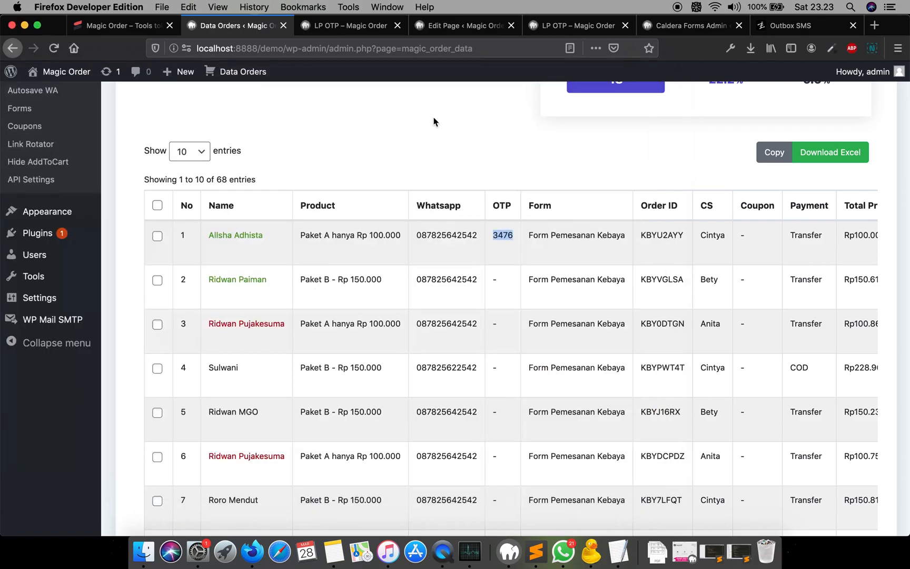
- Enter the received OTP code on the LP OTP keypad to verify the order
{"action": "left_click", "coordinate": [337, 30]}
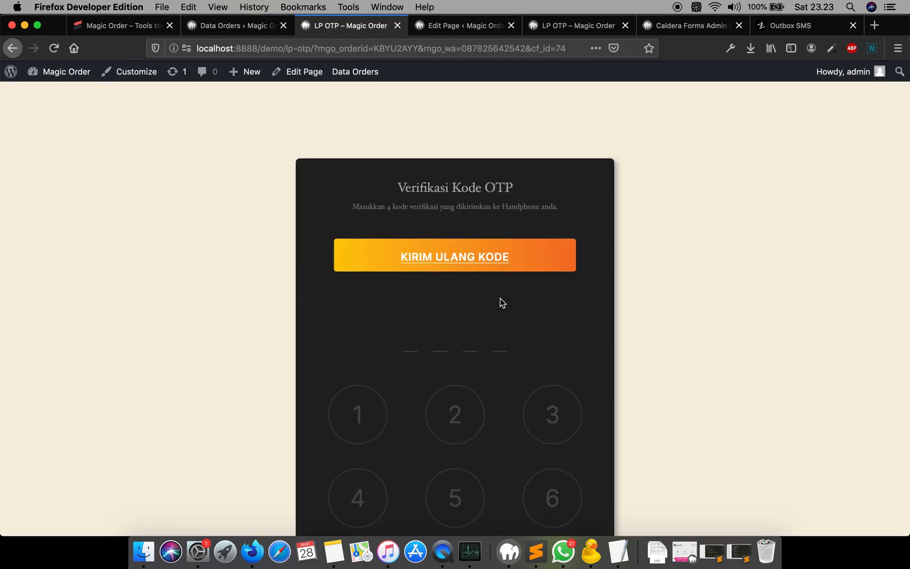
{"action": "scroll", "coordinate": [506, 376], "scroll_direction": "down", "scroll_amount": 2}
{"action": "left_click", "coordinate": [545, 331]}
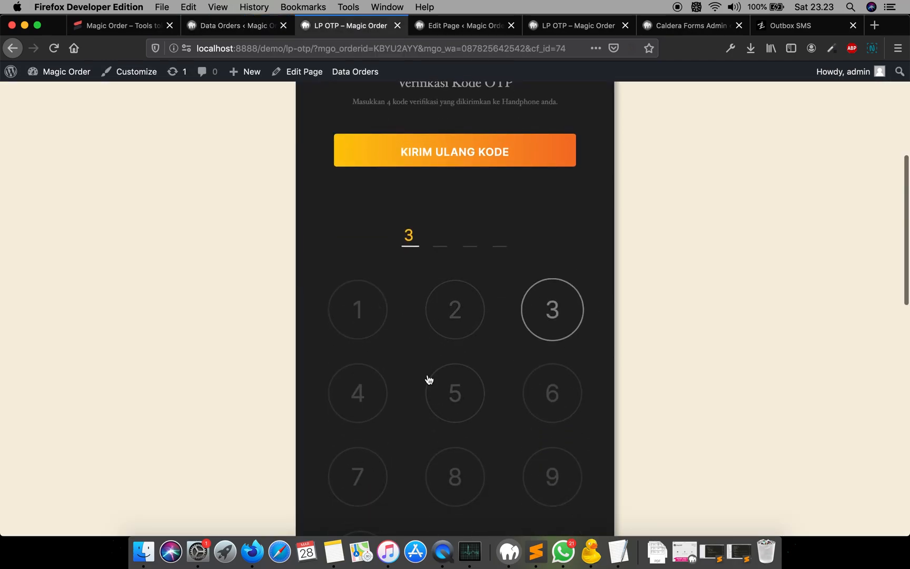
{"action": "left_click", "coordinate": [356, 410]}
{"action": "left_click", "coordinate": [362, 480]}
{"action": "left_click", "coordinate": [546, 406]}
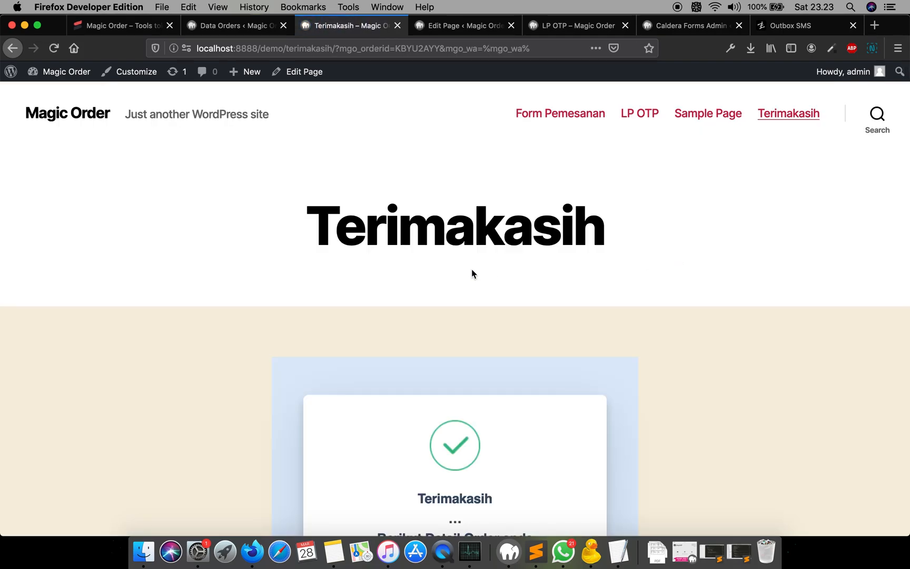
- Review the Terimakasih thank-you page and return to the Data Orders list
{"action": "scroll", "coordinate": [471, 271], "scroll_direction": "down", "scroll_amount": 5}
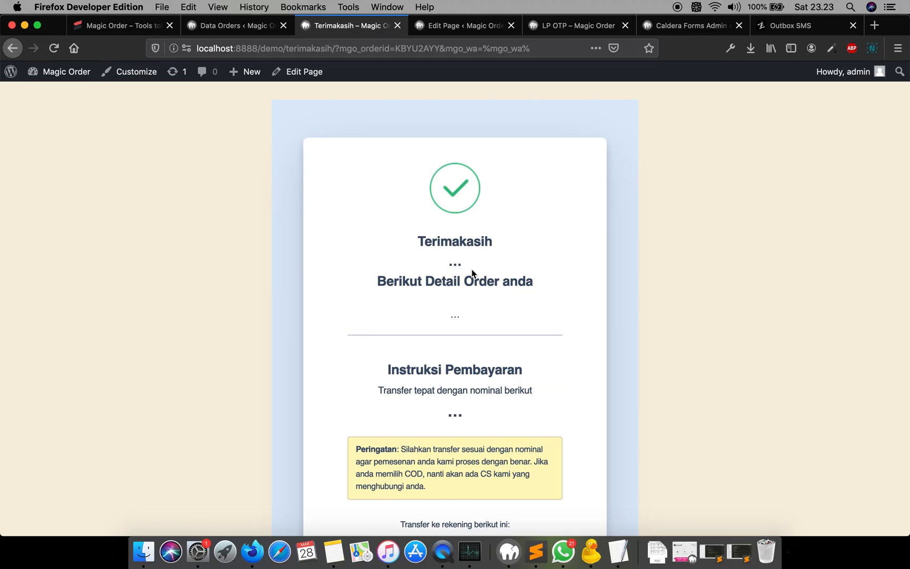
{"action": "scroll", "coordinate": [471, 273], "scroll_direction": "up", "scroll_amount": 3}
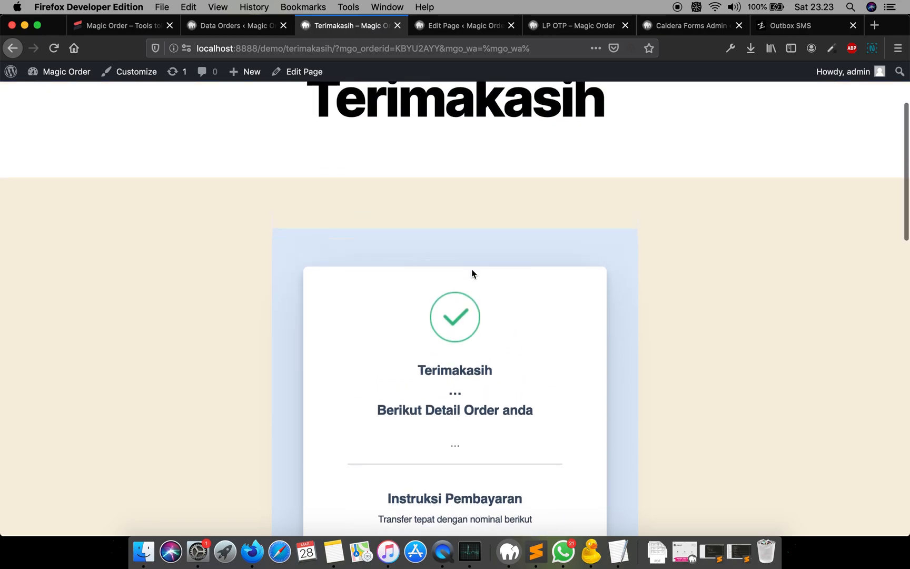
{"action": "scroll", "coordinate": [471, 273], "scroll_direction": "down", "scroll_amount": 1}
{"action": "scroll", "coordinate": [471, 273], "scroll_direction": "down", "scroll_amount": 5}
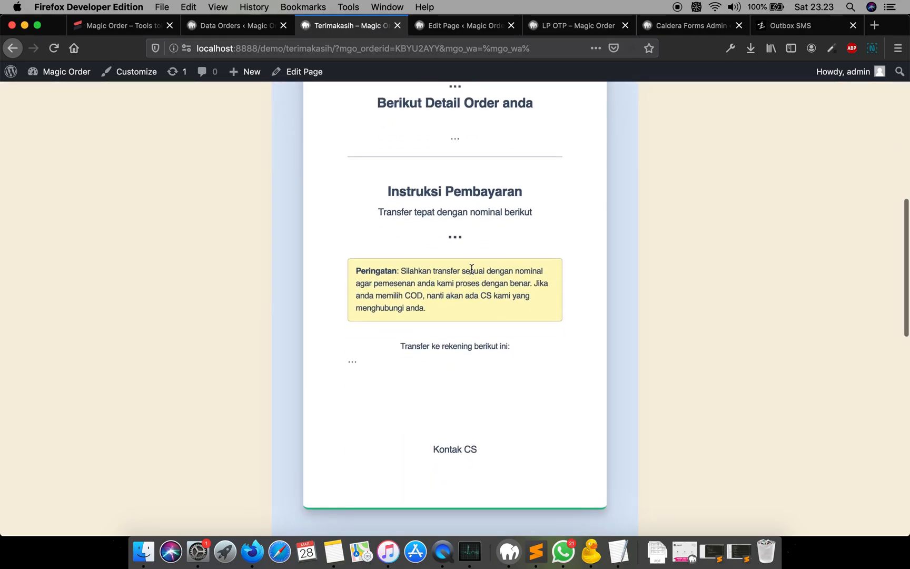
{"action": "scroll", "coordinate": [471, 268], "scroll_direction": "up", "scroll_amount": 7}
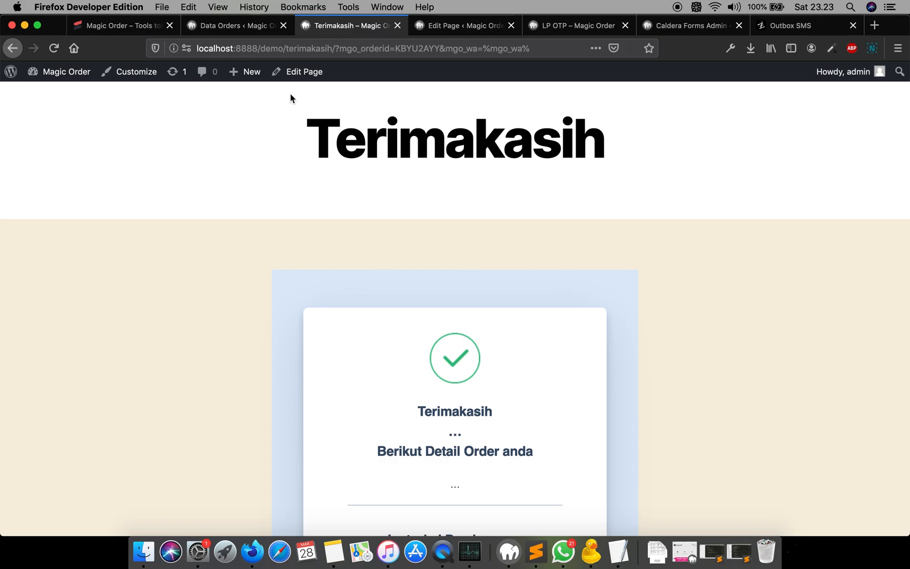
{"action": "left_click", "coordinate": [255, 29]}
{"action": "left_click", "coordinate": [491, 167]}
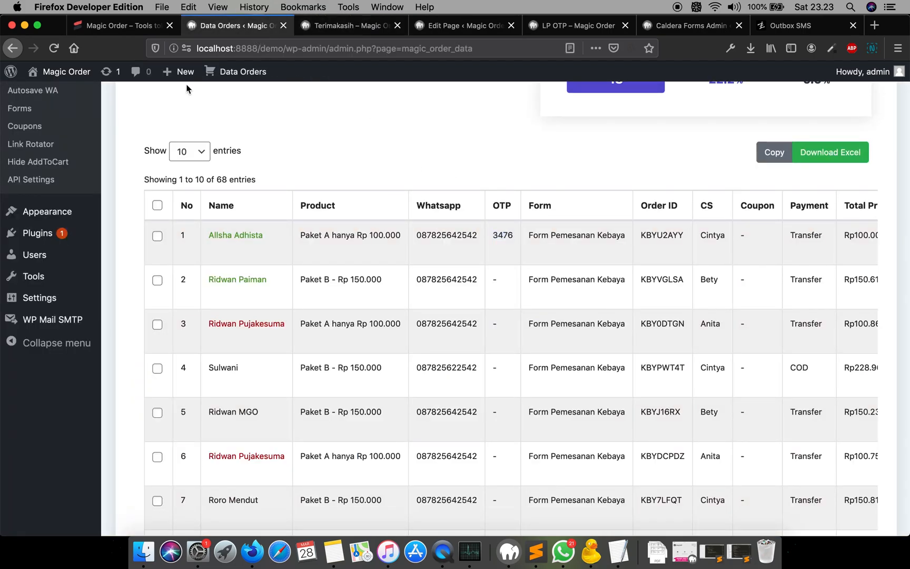
- Reload the Data Orders list and inspect the first order's OTP status and WhatsApp number
{"action": "left_click", "coordinate": [57, 53]}
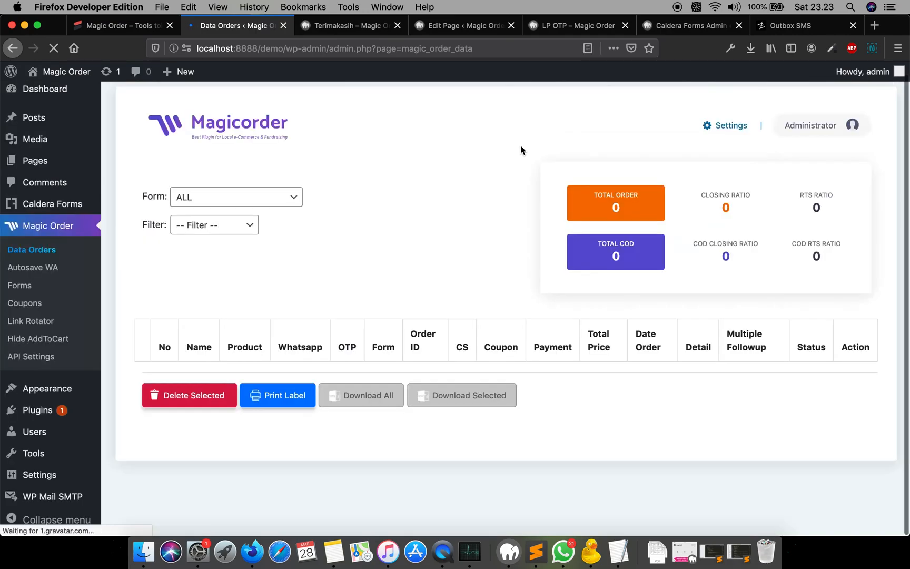
{"action": "scroll", "coordinate": [456, 281], "scroll_direction": "down", "scroll_amount": 3}
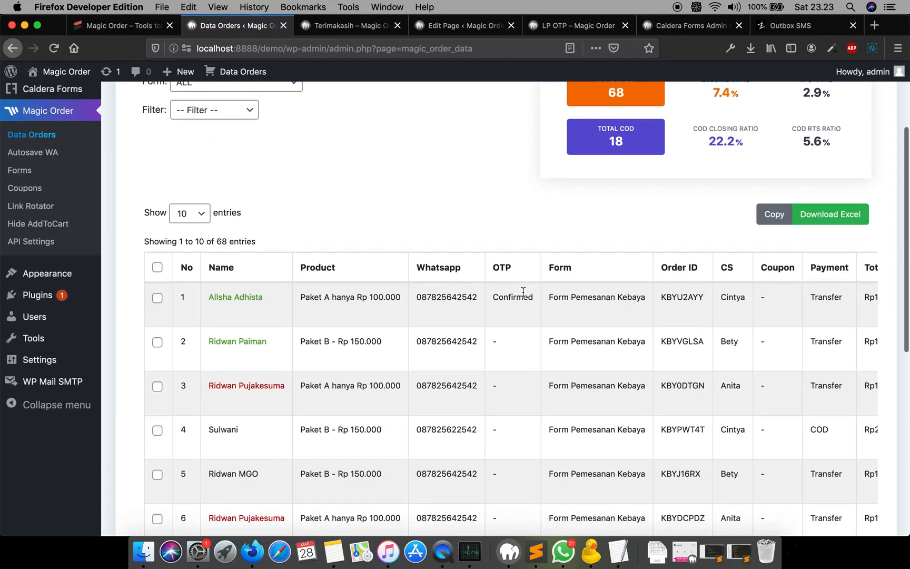
{"action": "double_click", "coordinate": [512, 297]}
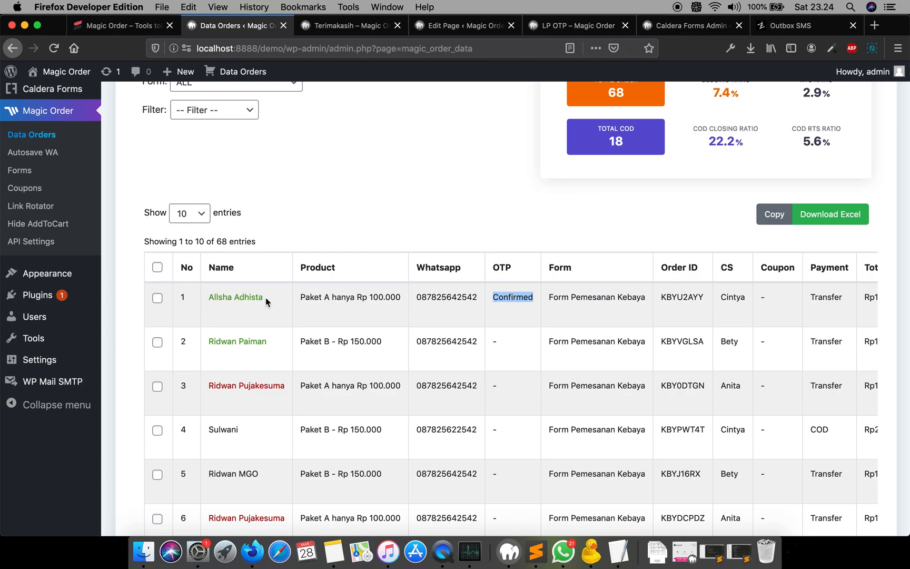
{"action": "double_click", "coordinate": [456, 297]}
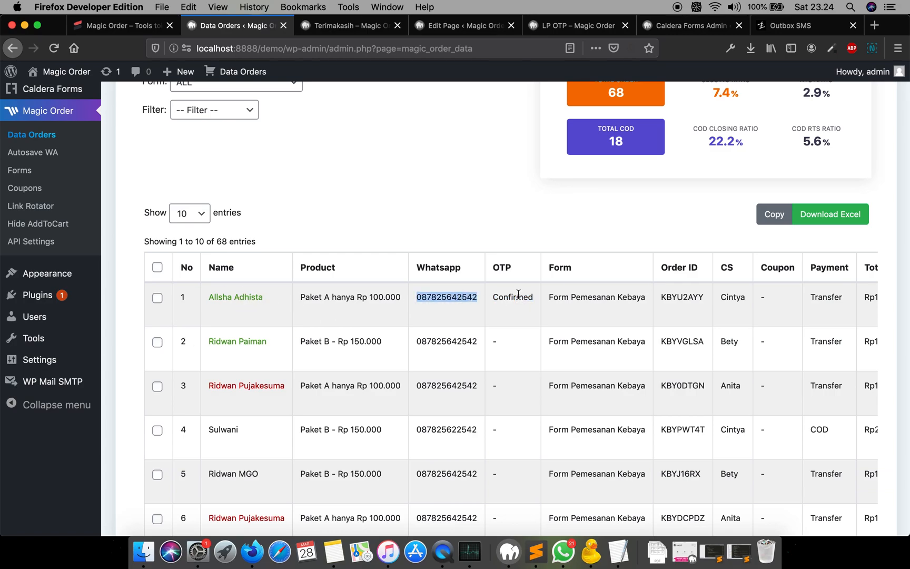
{"action": "left_click", "coordinate": [435, 192]}
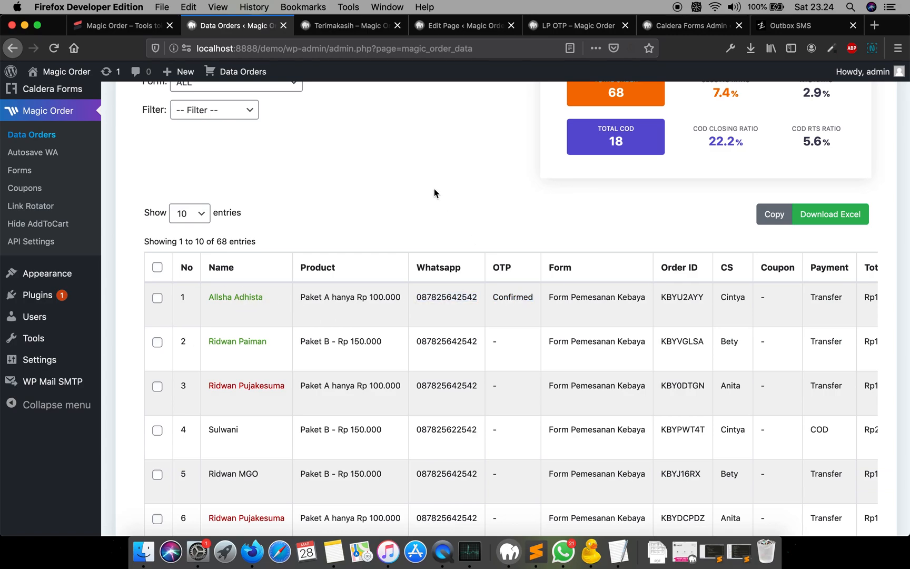
- Scroll through the Terimakasih thank-you page opened with the order ID in its URL
{"action": "left_click", "coordinate": [355, 24]}
{"action": "scroll", "coordinate": [523, 249], "scroll_direction": "down", "scroll_amount": 5}
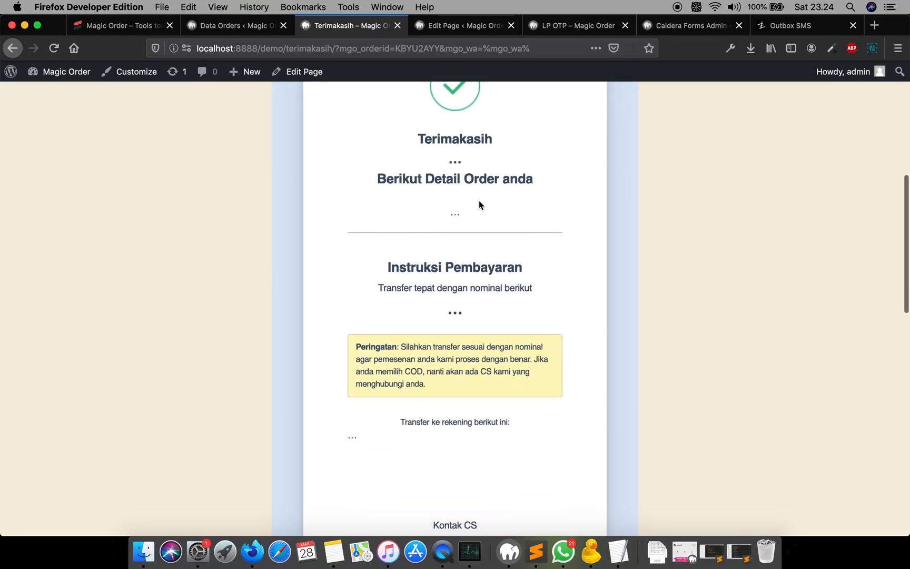
{"action": "scroll", "coordinate": [454, 201], "scroll_direction": "up", "scroll_amount": 3}
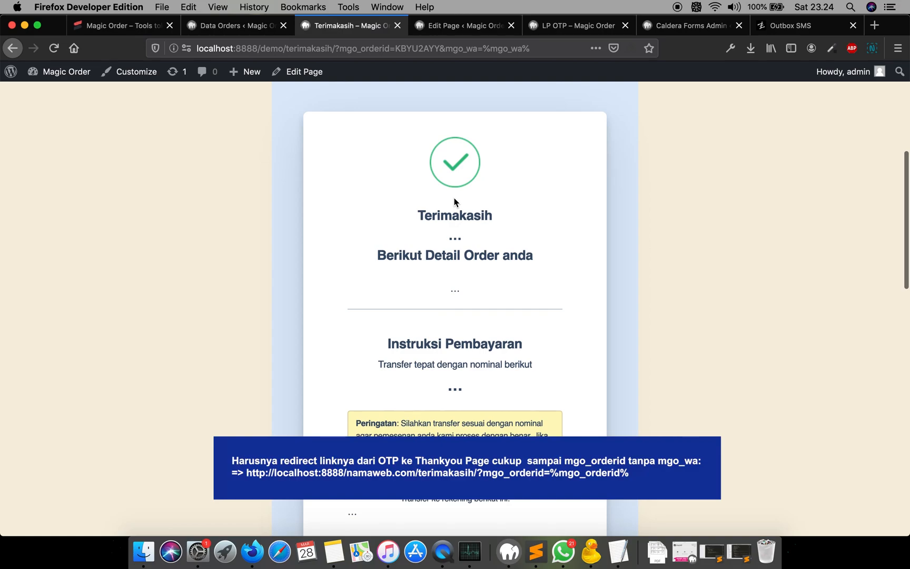
{"action": "scroll", "coordinate": [454, 202], "scroll_direction": "up", "scroll_amount": 5}
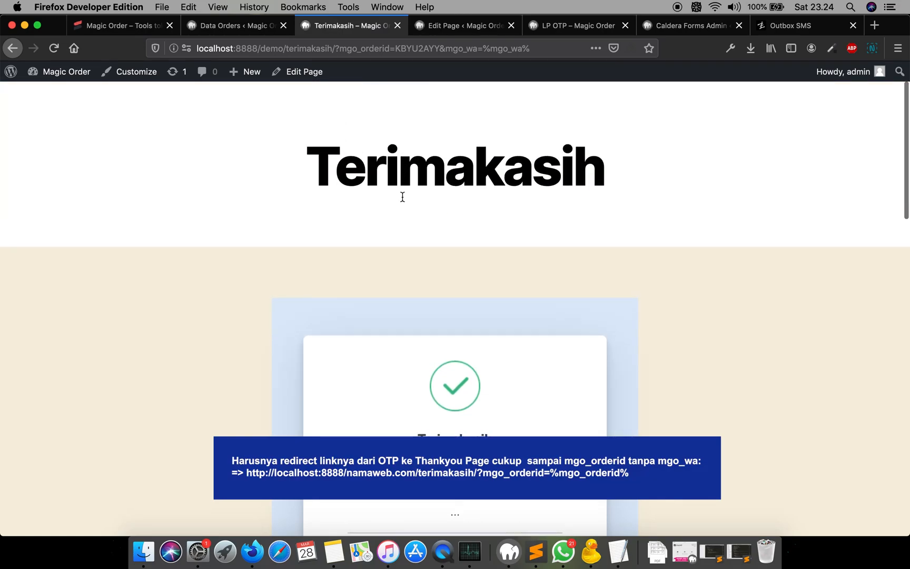
{"action": "scroll", "coordinate": [403, 196], "scroll_direction": "down", "scroll_amount": 3}
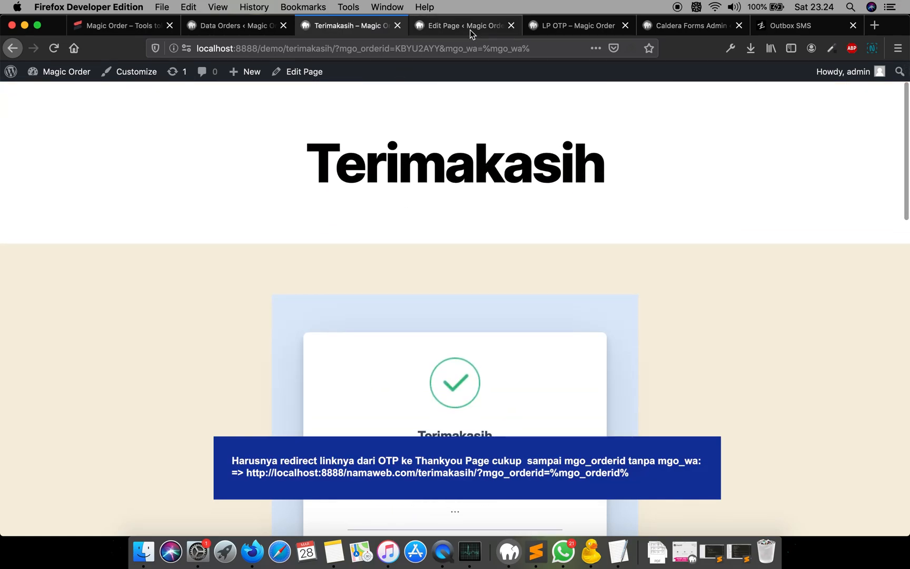
{"action": "left_click", "coordinate": [470, 29]}
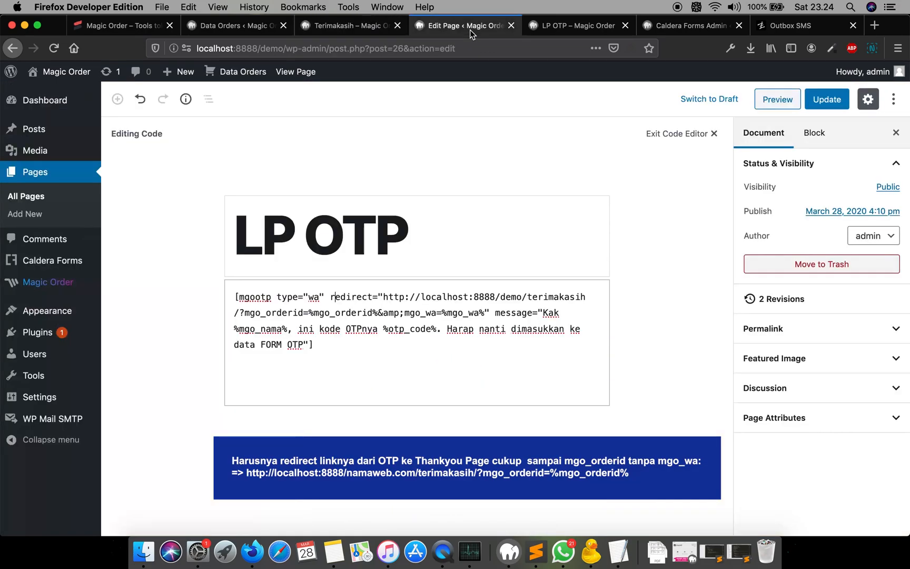
{"action": "double_click", "coordinate": [315, 298]}
{"action": "type", "text": "sm"}
{"action": "key", "text": "super+z"}
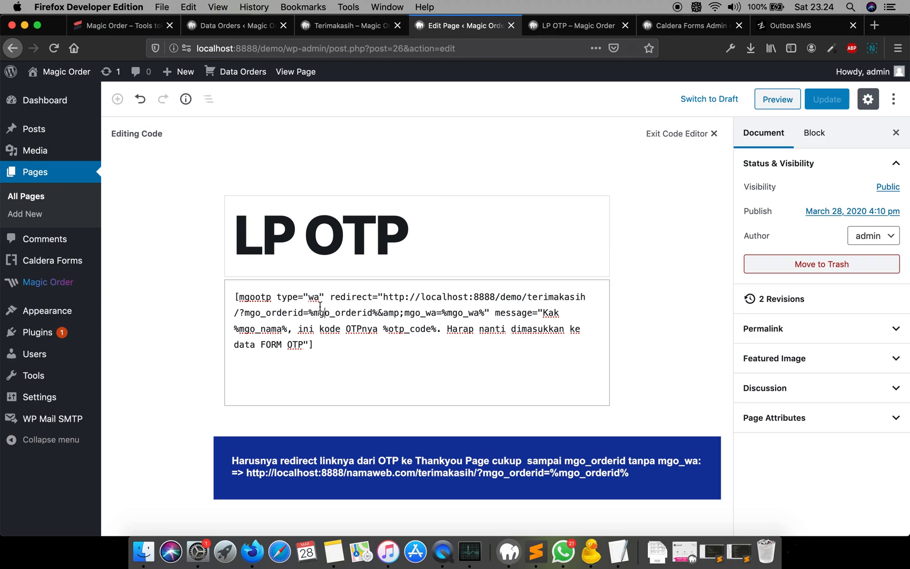
{"action": "left_click", "coordinate": [451, 187]}
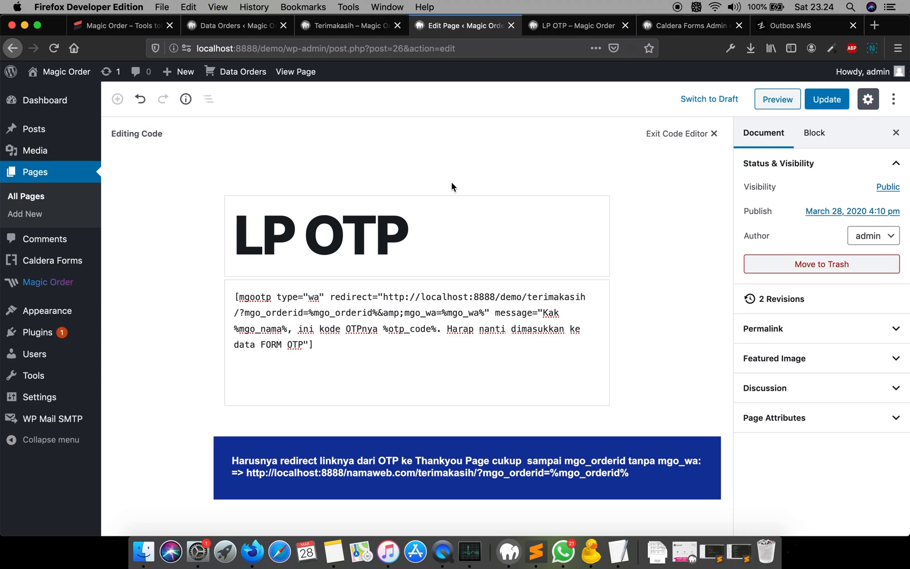
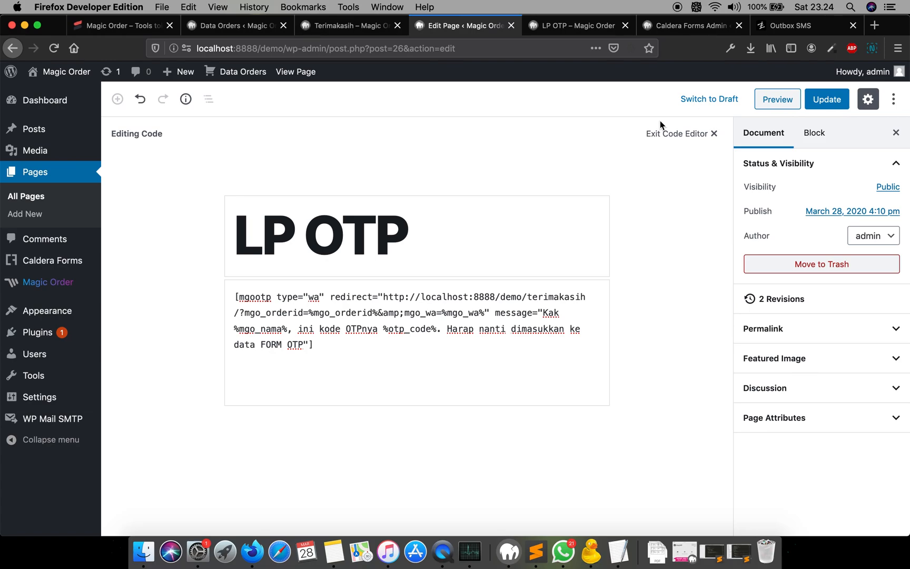
- Open the SMS outbox and examine the delivery status of the most recent test messages
{"action": "left_click", "coordinate": [798, 29]}
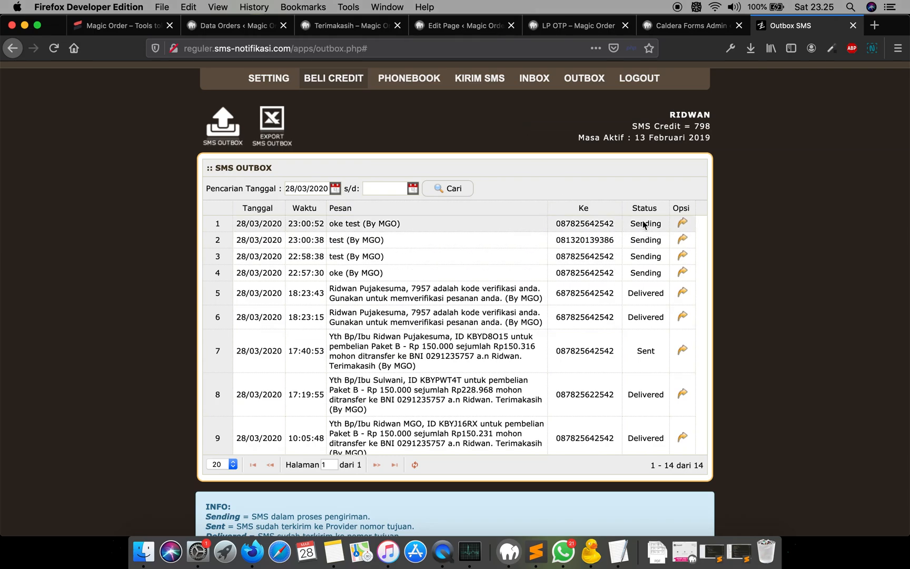
{"action": "double_click", "coordinate": [641, 273]}
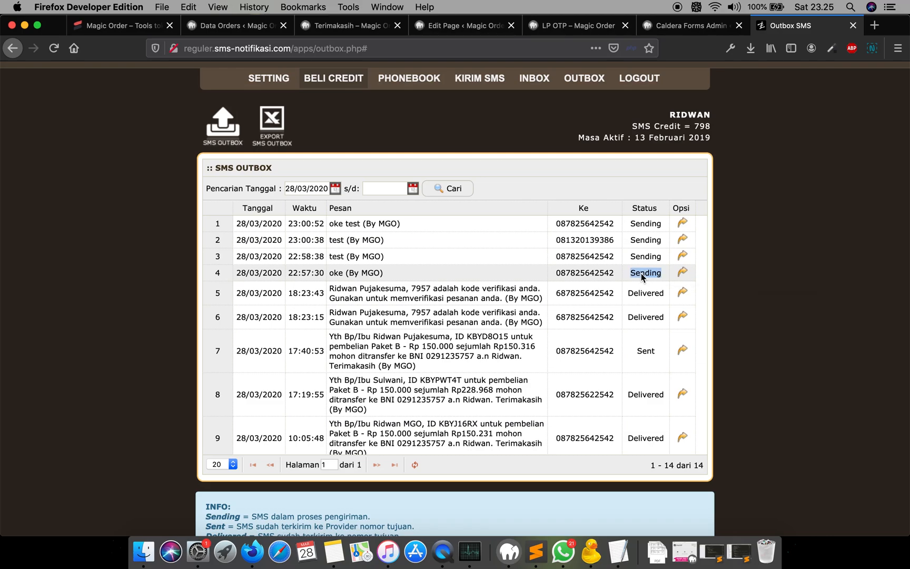
{"action": "double_click", "coordinate": [642, 257]}
{"action": "left_click", "coordinate": [644, 236]}
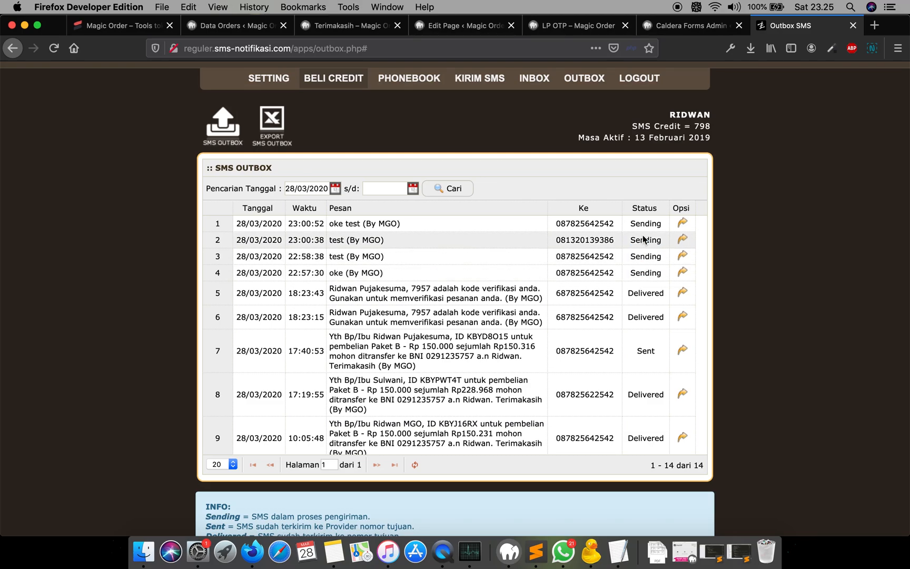
{"action": "double_click", "coordinate": [643, 240]}
{"action": "double_click", "coordinate": [643, 226]}
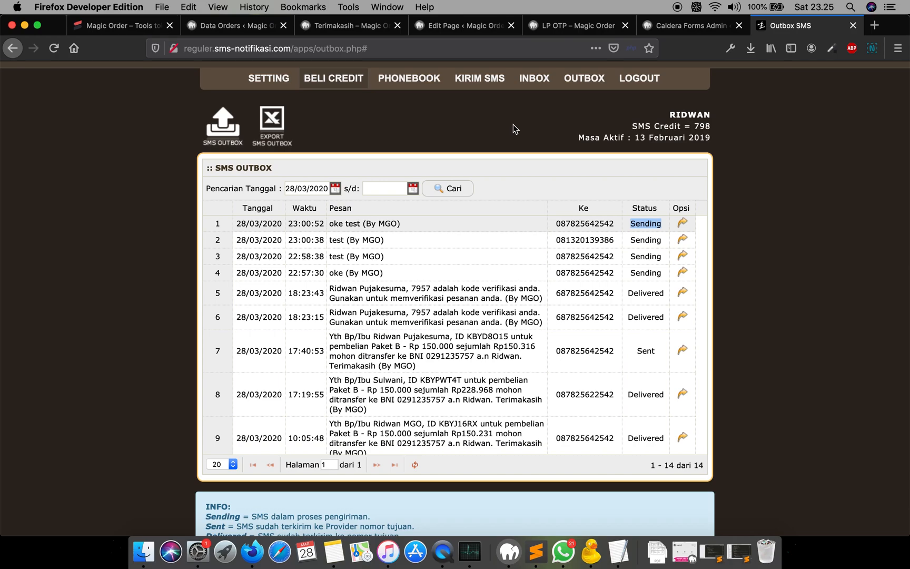
{"action": "double_click", "coordinate": [643, 240]}
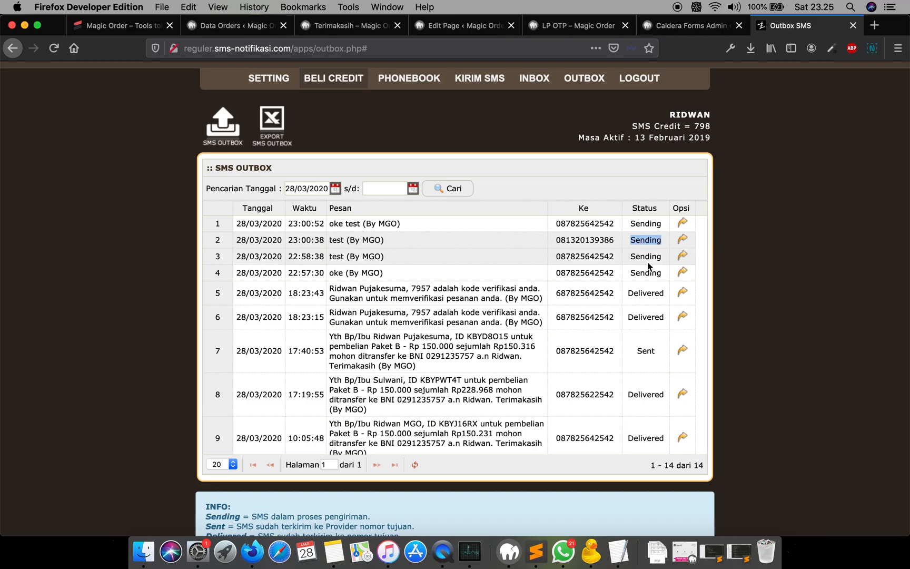
{"action": "double_click", "coordinate": [648, 261]}
{"action": "double_click", "coordinate": [650, 278]}
{"action": "left_click", "coordinate": [647, 257]}
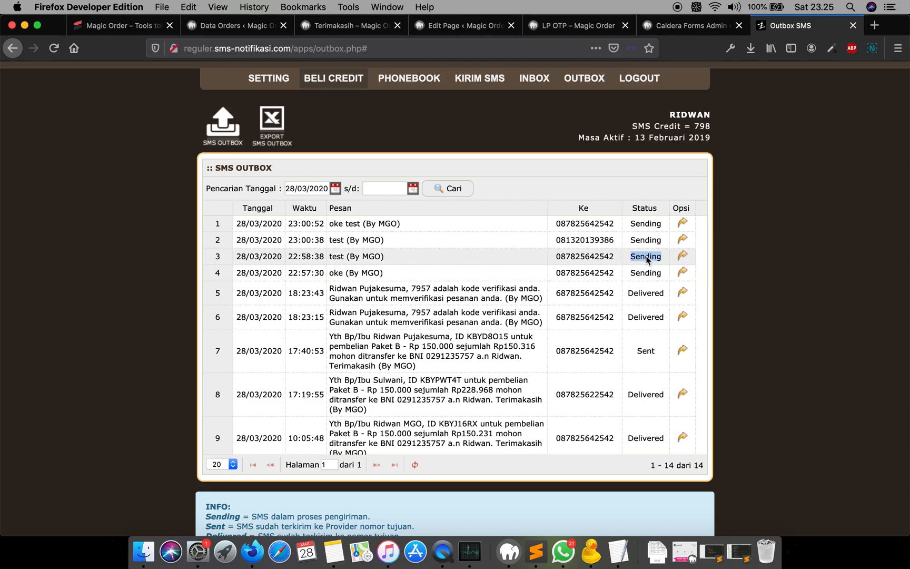
{"action": "double_click", "coordinate": [646, 240]}
{"action": "double_click", "coordinate": [646, 224]}
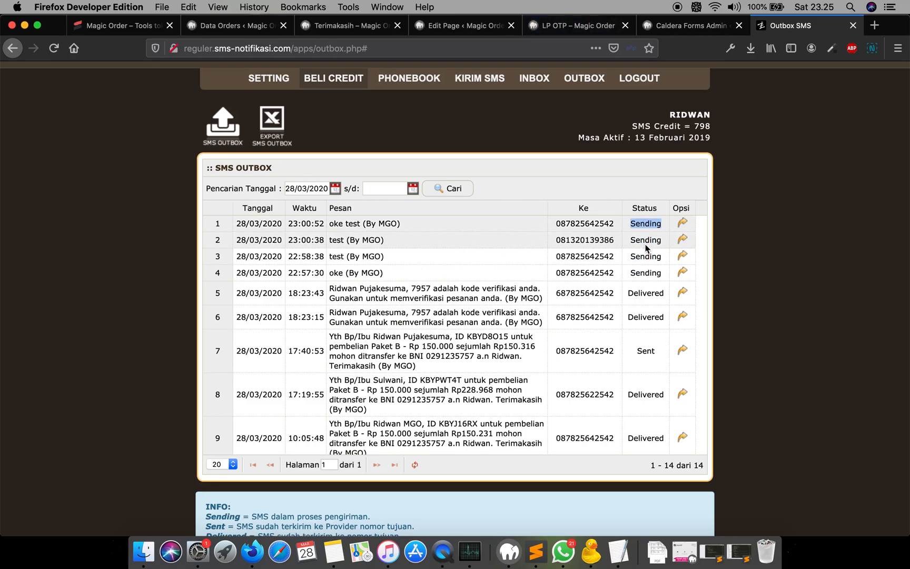
{"action": "double_click", "coordinate": [646, 240]}
{"action": "double_click", "coordinate": [647, 257]}
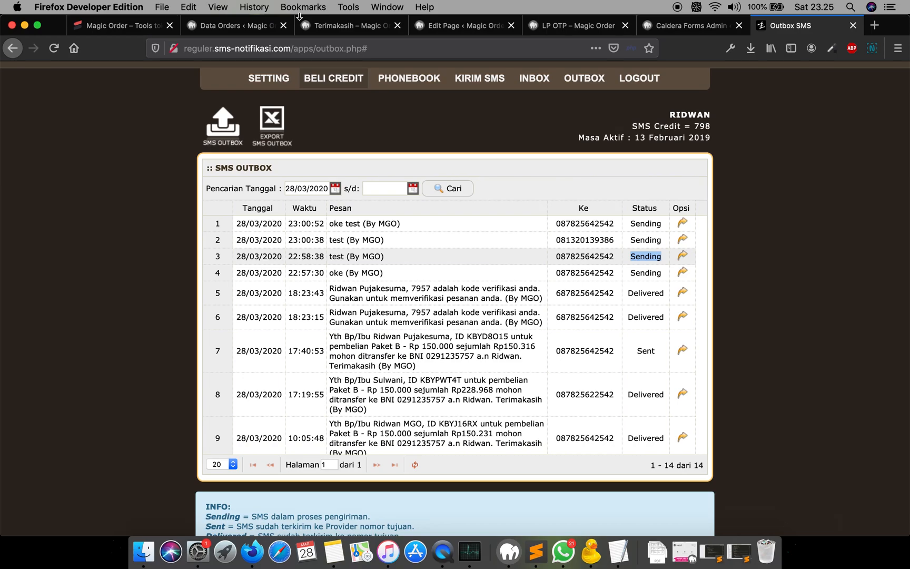
- Return to the Data Orders list and view the top of the orders table
{"action": "left_click", "coordinate": [257, 26]}
{"action": "scroll", "coordinate": [552, 223], "scroll_direction": "up", "scroll_amount": 5}
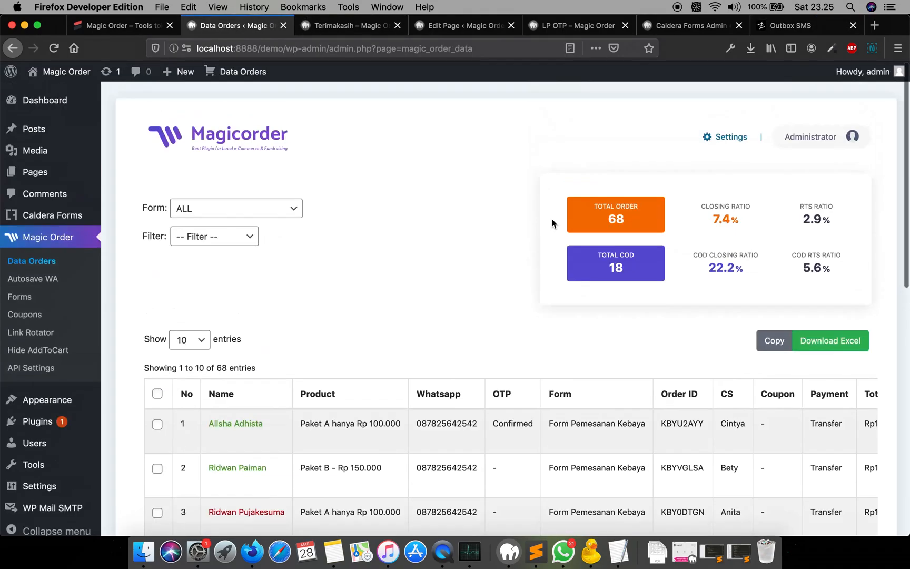